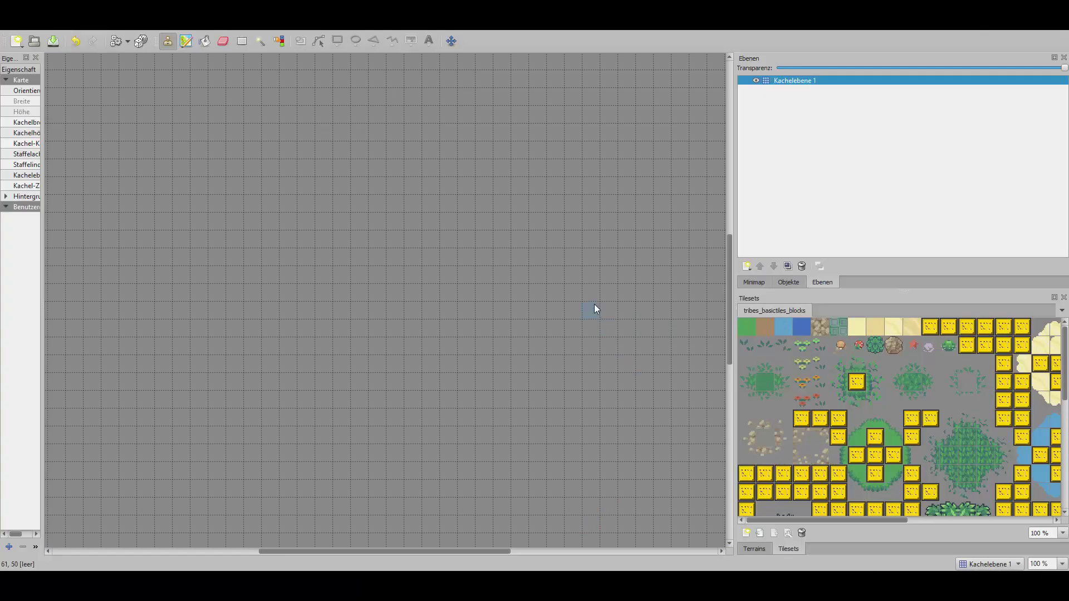
Step: Look through the new-tileset options in the File menu, then close it without choosing one
scroll(576, 293, "down", 5)
scroll(579, 297, "up", 10)
scroll(582, 299, "down", 5)
left_click(10, 11)
mouse_move(111, 24)
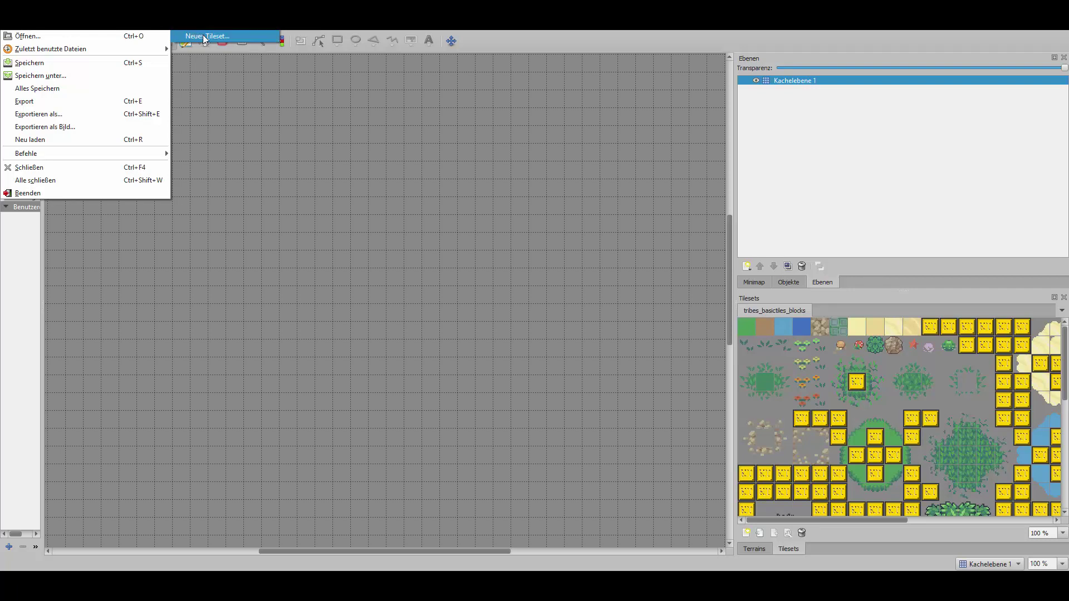
left_click(786, 383)
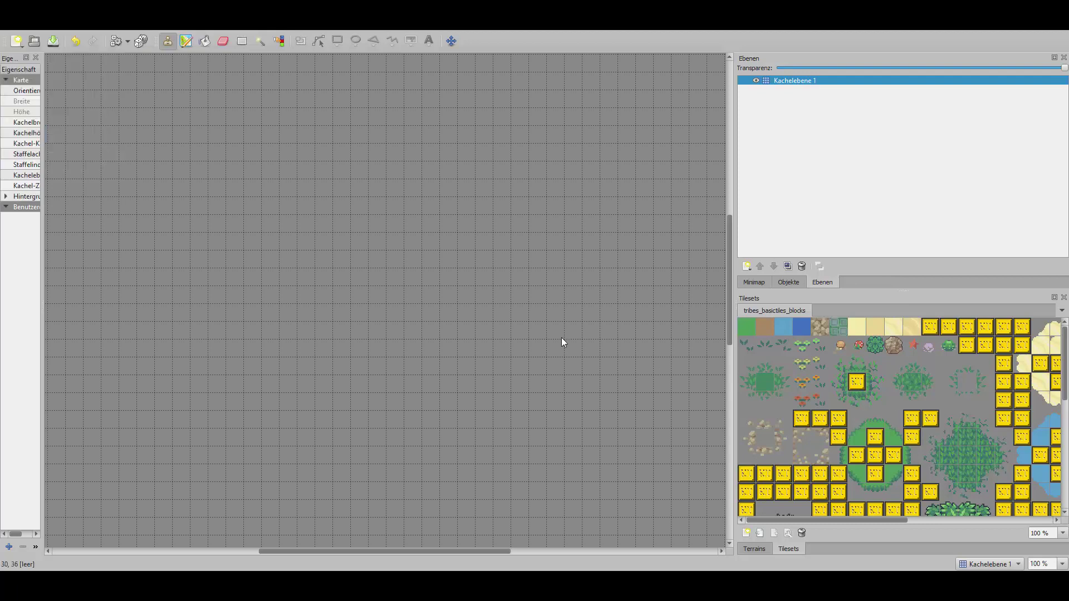
Step: Browse the tilesets panel and pick a tile from the water diamond set
left_click_drag(1064, 357, 1060, 459)
left_click_drag(872, 521, 770, 506)
scroll(805, 428, "up", 2)
scroll(804, 432, "up", 2)
scroll(804, 432, "down", 3)
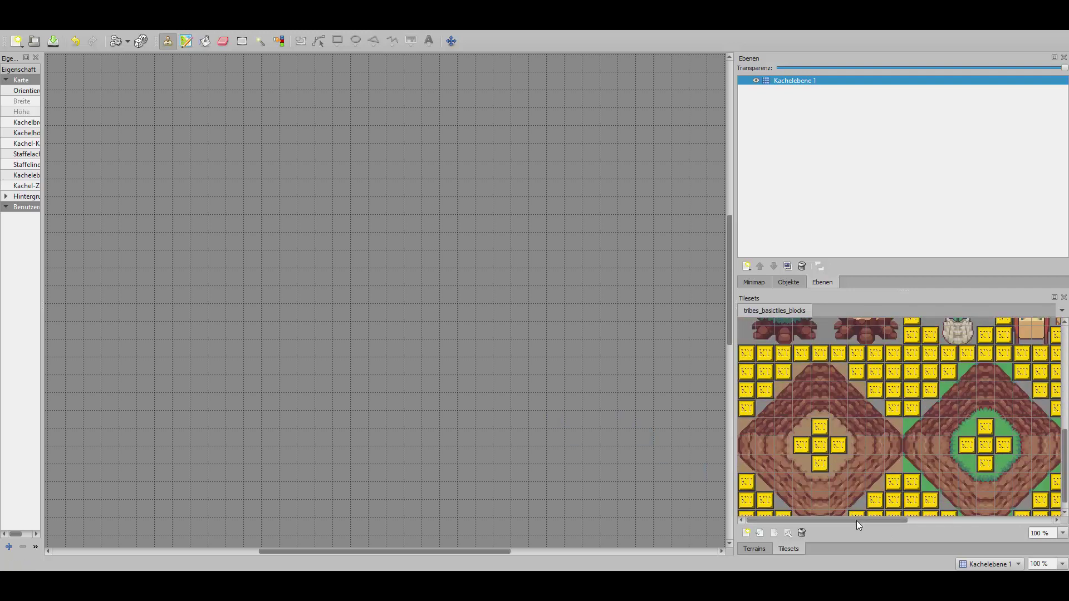
left_click_drag(856, 520, 1011, 520)
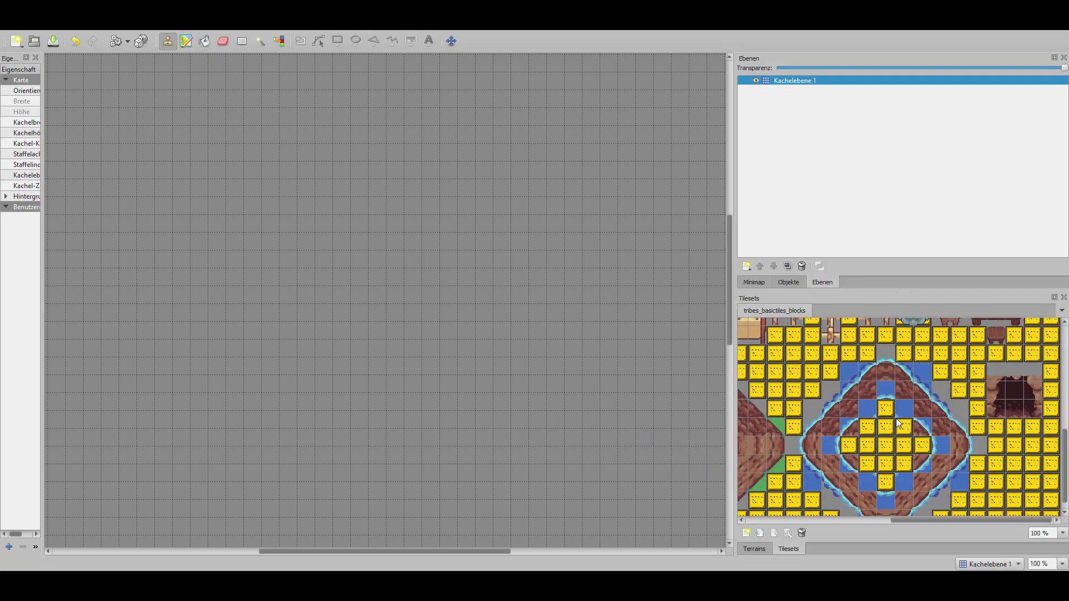
left_click(923, 437)
scroll(962, 446, "up", 3)
scroll(1013, 450, "up", 3)
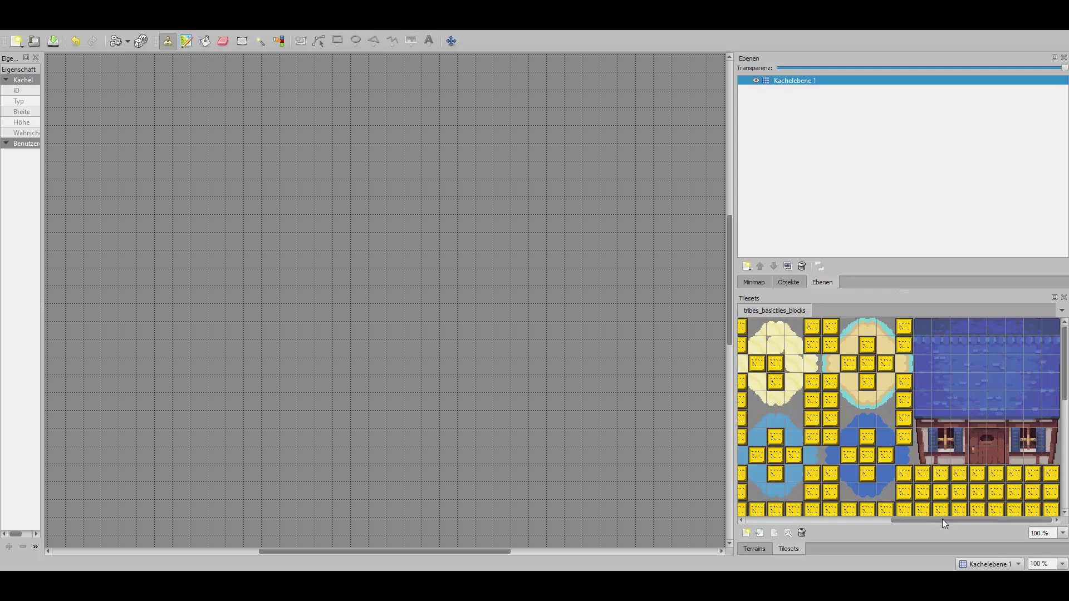
left_click_drag(937, 520, 788, 520)
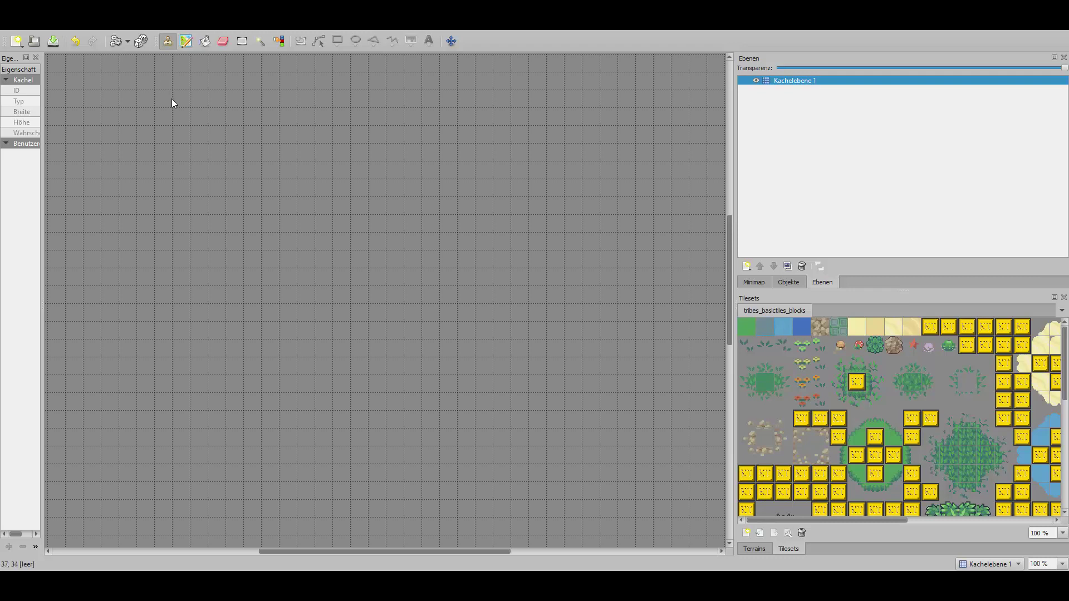
Step: Paint and stamp brown dirt into an irregular island, then select the blue-roof house tiles
left_click_drag(172, 102, 270, 143)
right_click_drag(182, 100, 568, 380)
left_click(207, 114)
left_click_drag(192, 146, 212, 223)
left_click(479, 204)
left_click(486, 169)
left_click_drag(860, 520, 1032, 511)
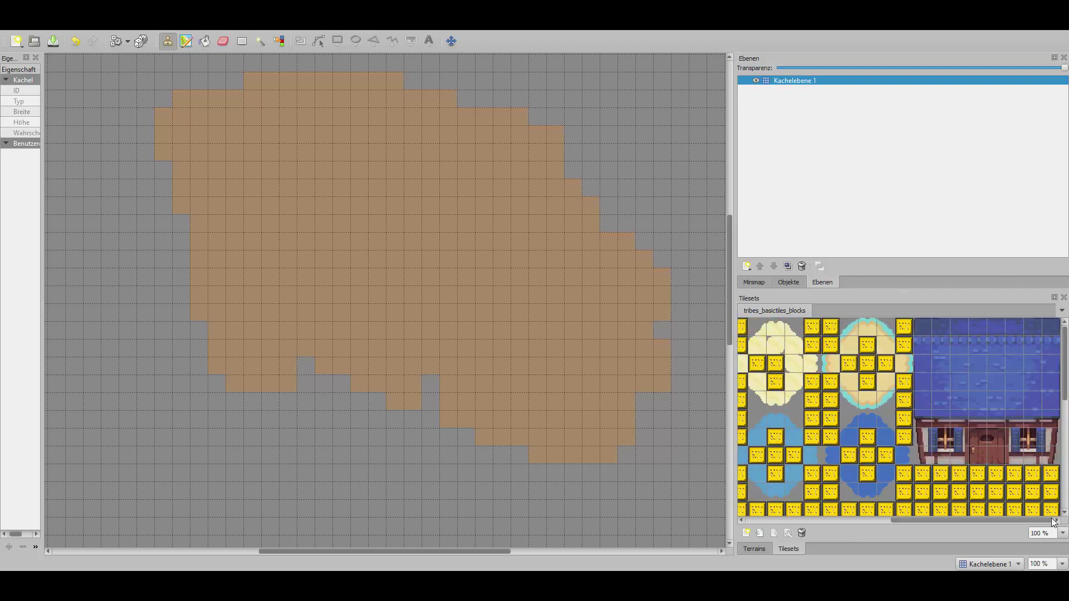
left_click_drag(923, 454, 1059, 324)
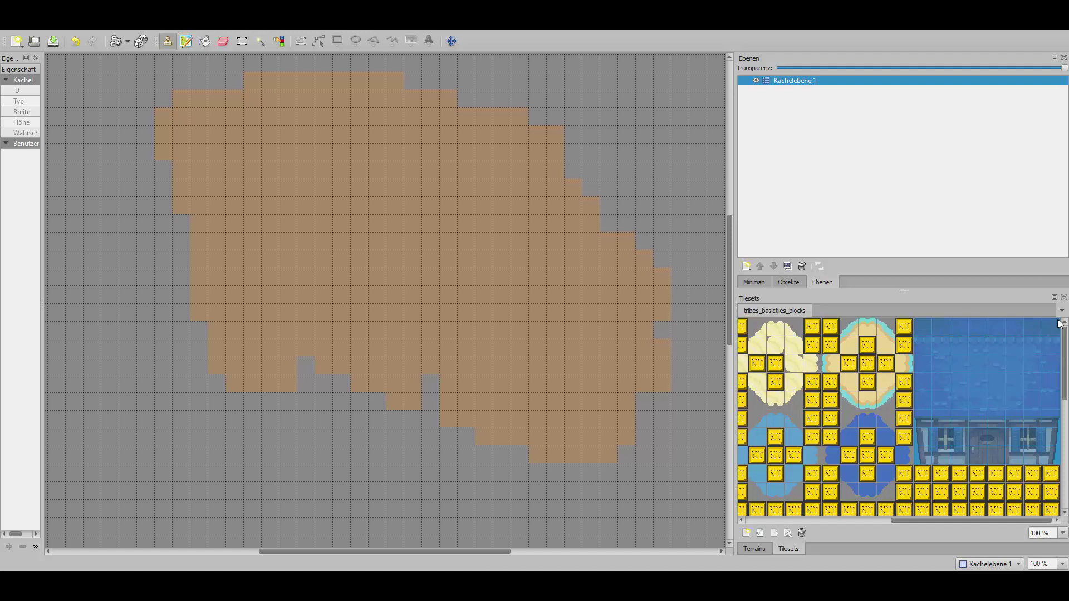
Step: Stamp the blue-roof house block near the top of the dirt island
left_click(1018, 385)
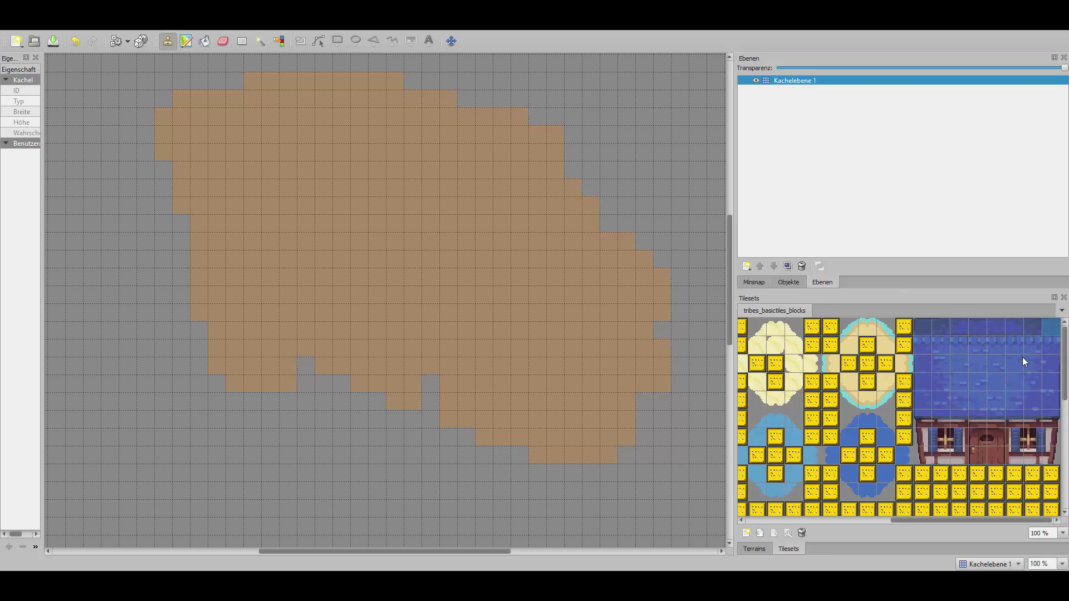
left_click_drag(1049, 327, 927, 451)
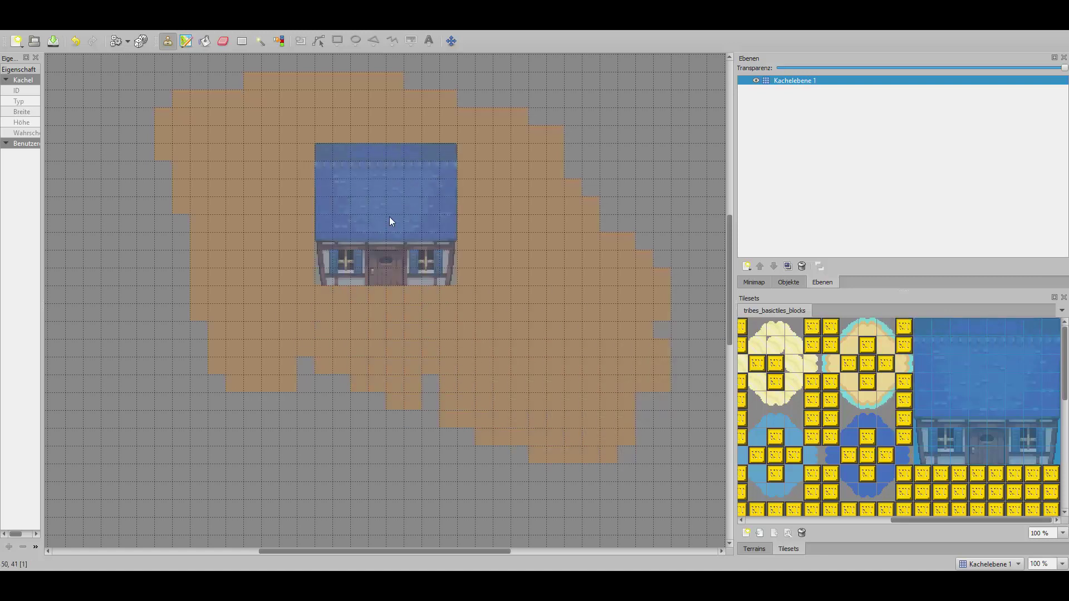
left_click(390, 213)
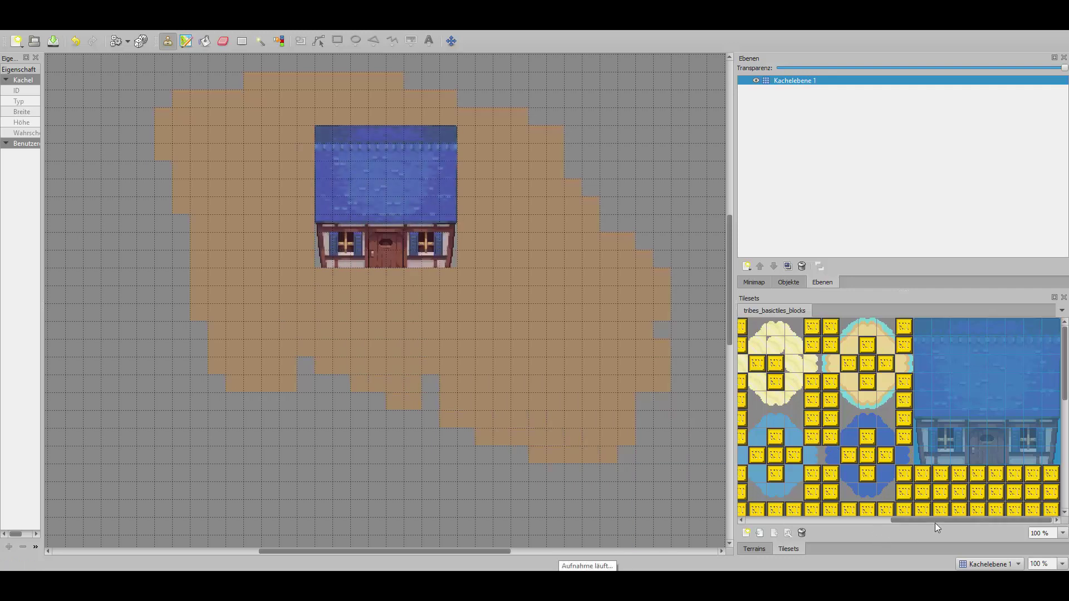
Step: Trim the island's bottom edge with grey tiles and paint a two-wide cobblestone path below the door
left_click_drag(932, 521, 771, 526)
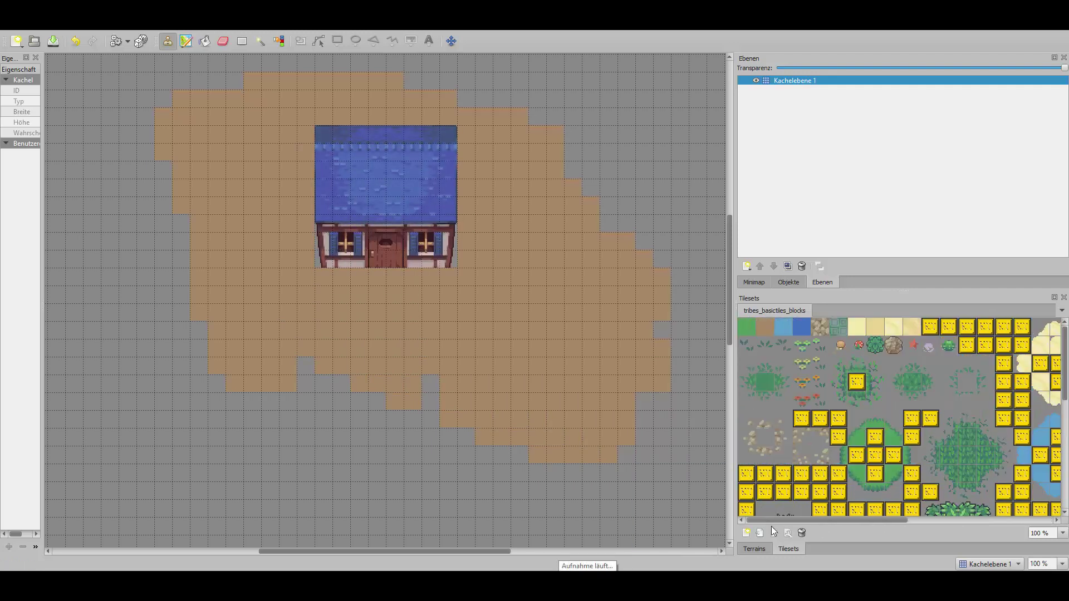
left_click(764, 328)
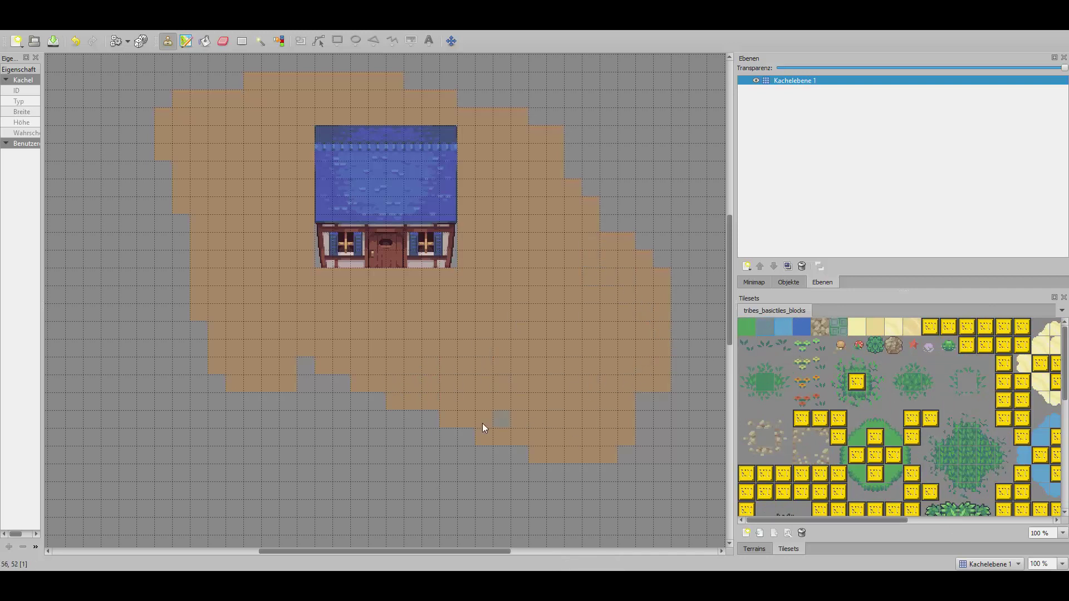
mouse_move(224, 415)
left_mouse_down()
mouse_move(435, 423)
mouse_move(344, 443)
mouse_move(336, 416)
left_mouse_up()
left_click(821, 327)
mouse_move(401, 369)
left_mouse_down()
mouse_move(390, 386)
mouse_move(369, 305)
left_mouse_up()
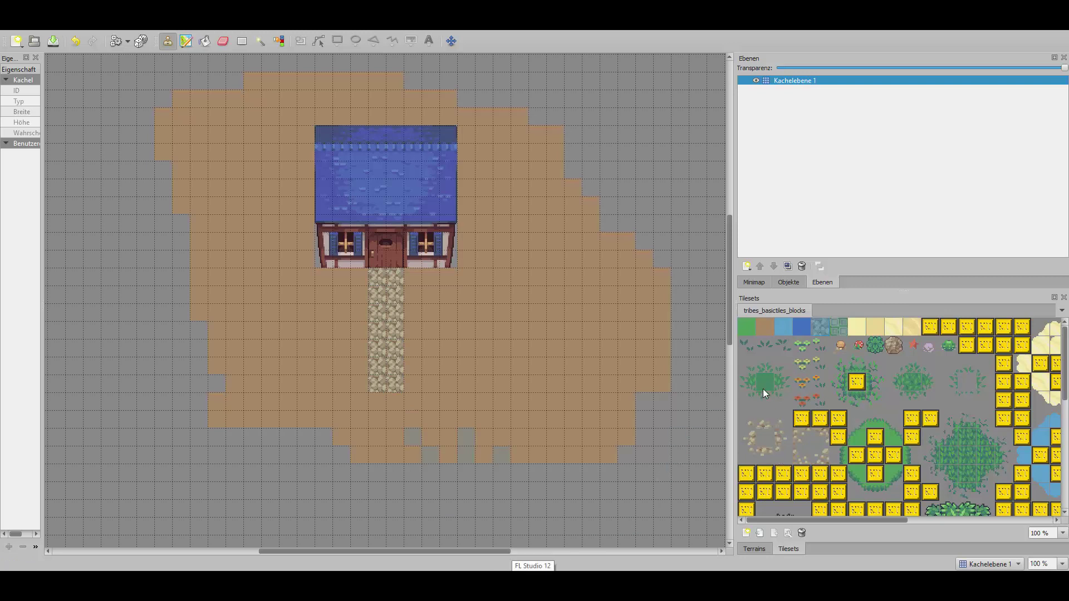
Step: Paint a green grass block right of the path and house, extending it rightward and downward
left_click(750, 326)
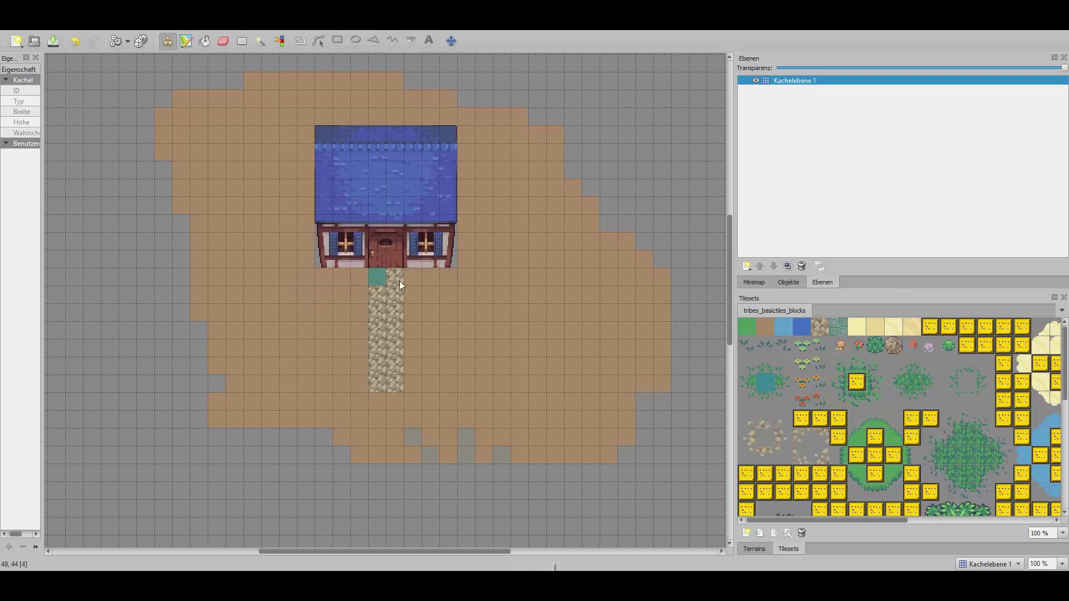
left_click_drag(420, 286, 454, 295)
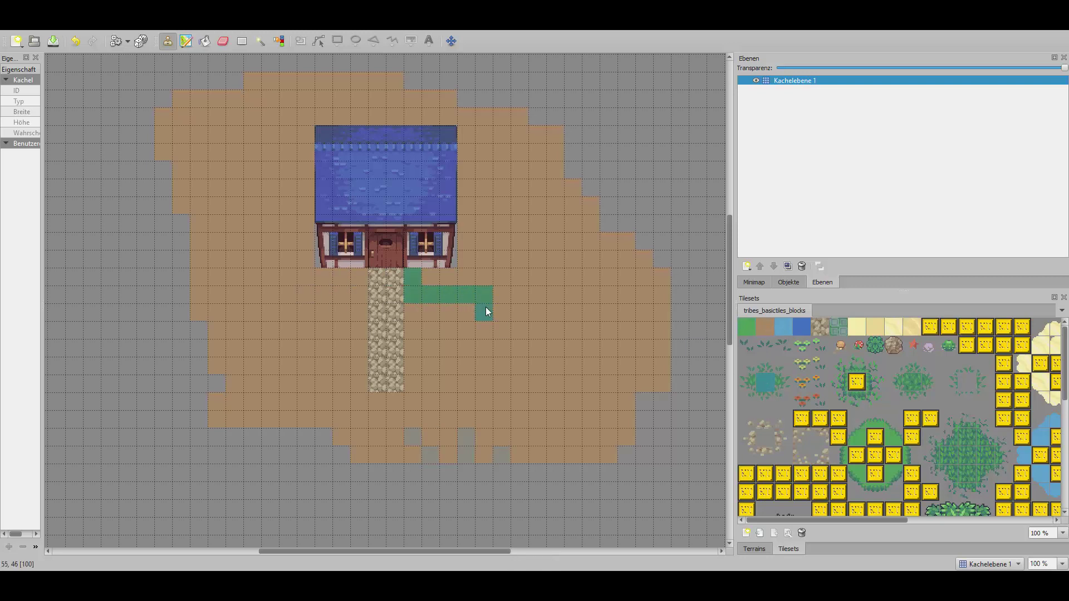
right_click(767, 379)
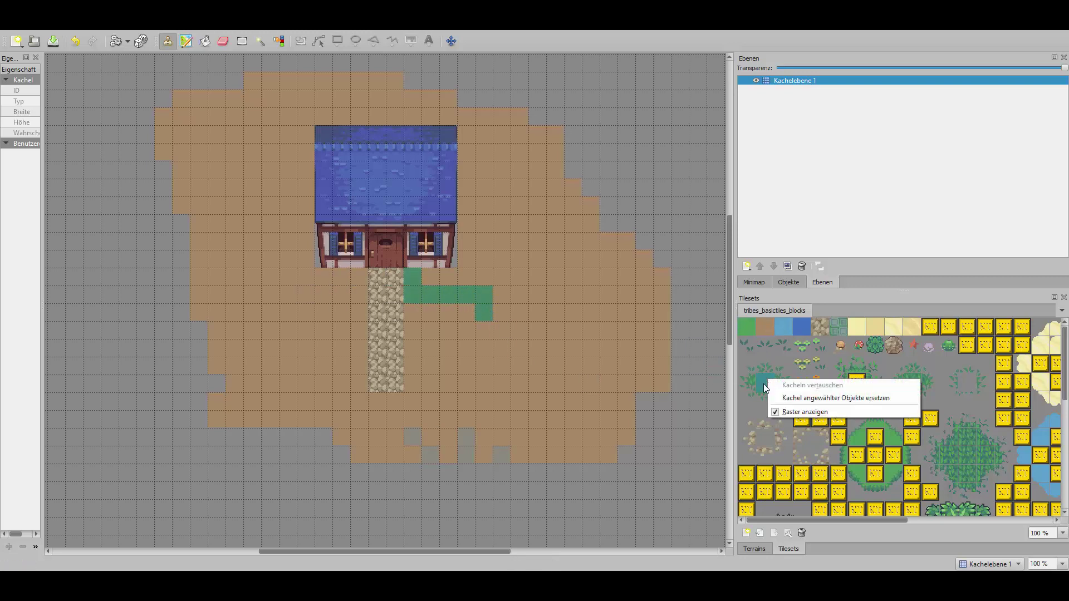
left_click(418, 286)
left_click(434, 278)
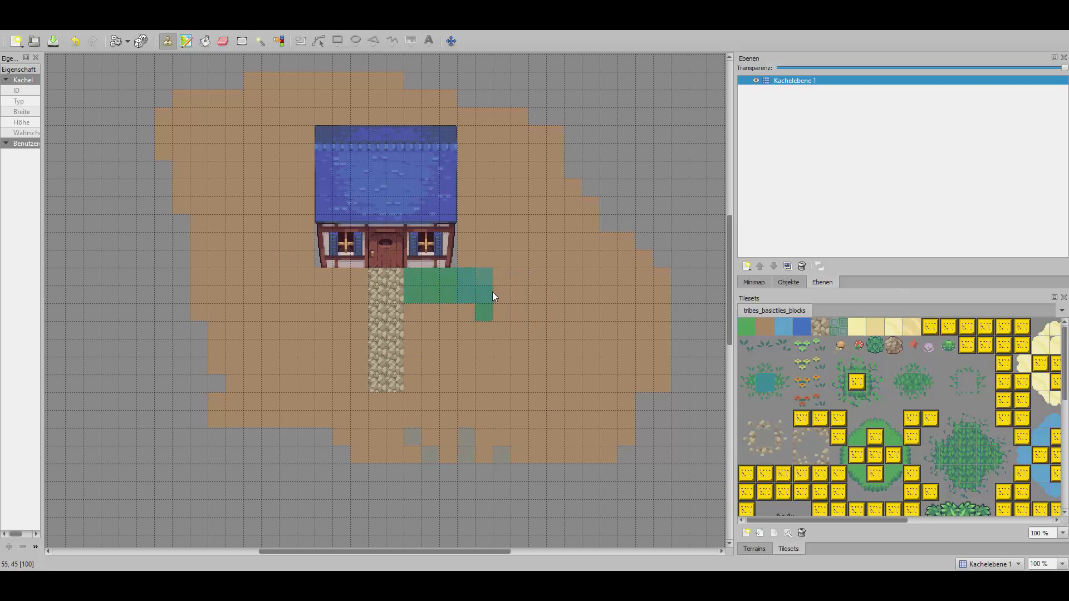
left_click(423, 325)
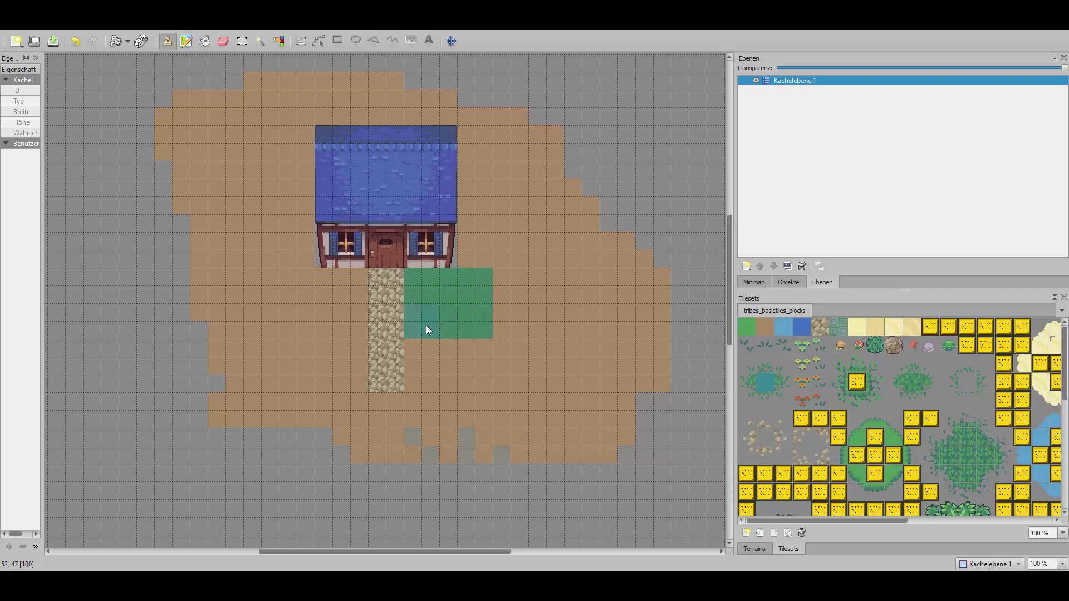
left_click_drag(517, 322, 523, 285)
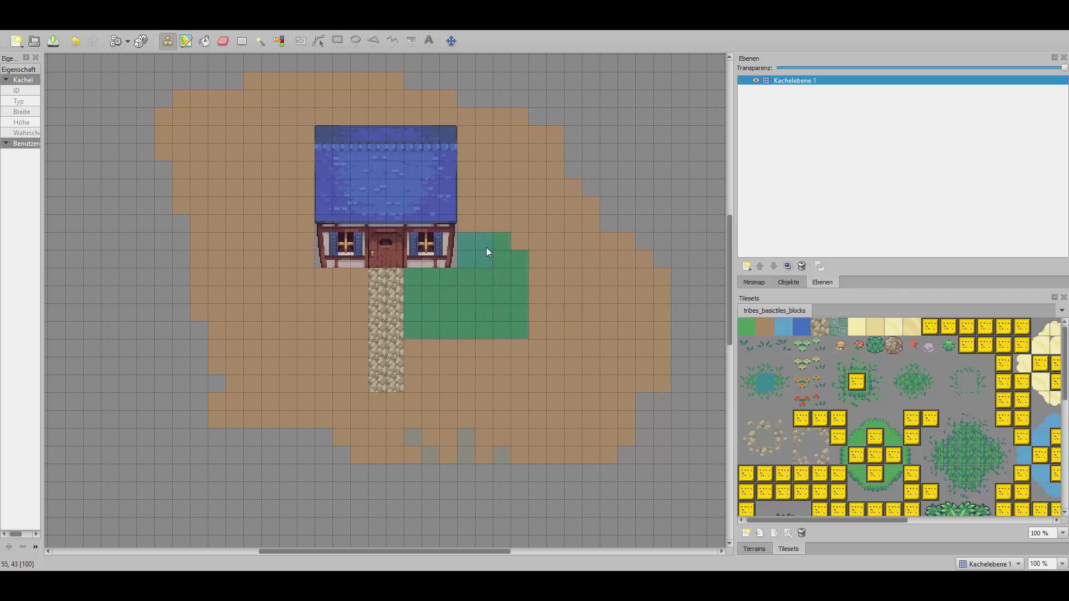
left_click(509, 236)
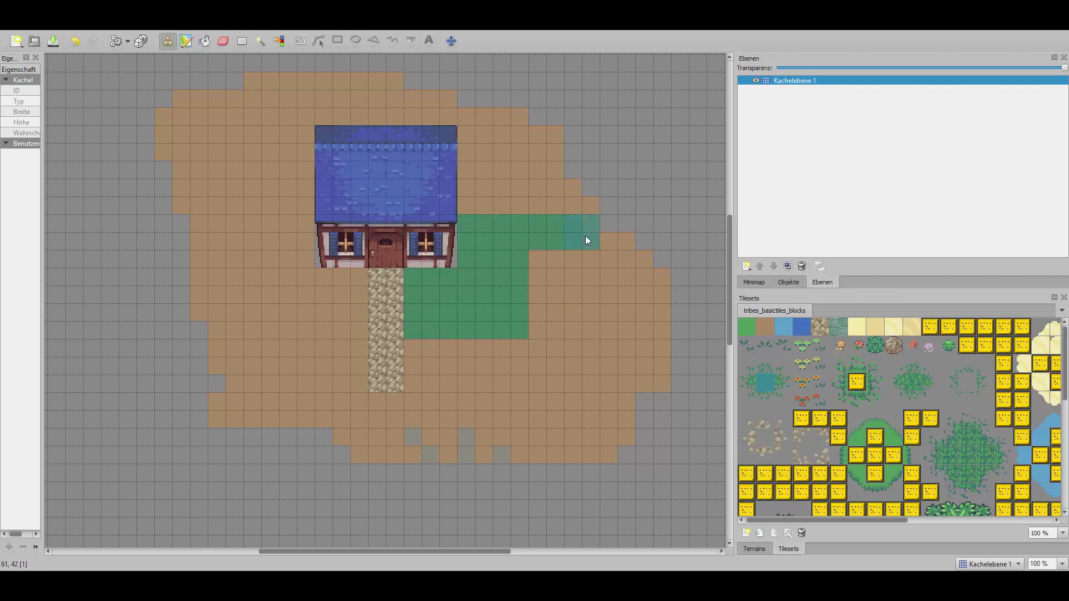
left_click_drag(586, 236, 580, 322)
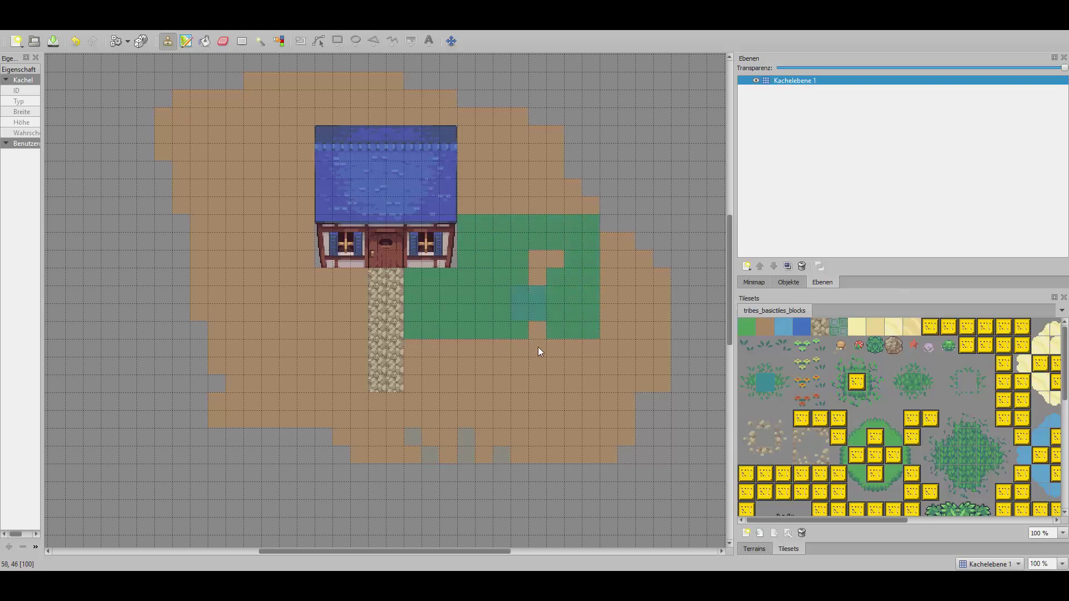
left_click_drag(538, 351, 543, 326)
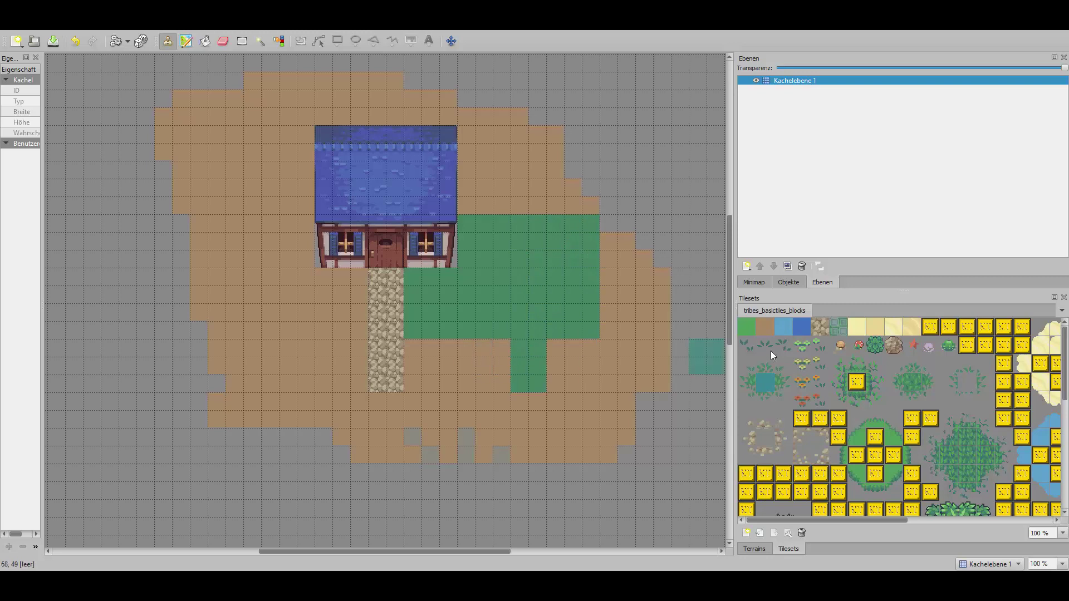
Step: Cover the extra grass with dirt and place two bushes on each side of the path's lower end
left_click(764, 329)
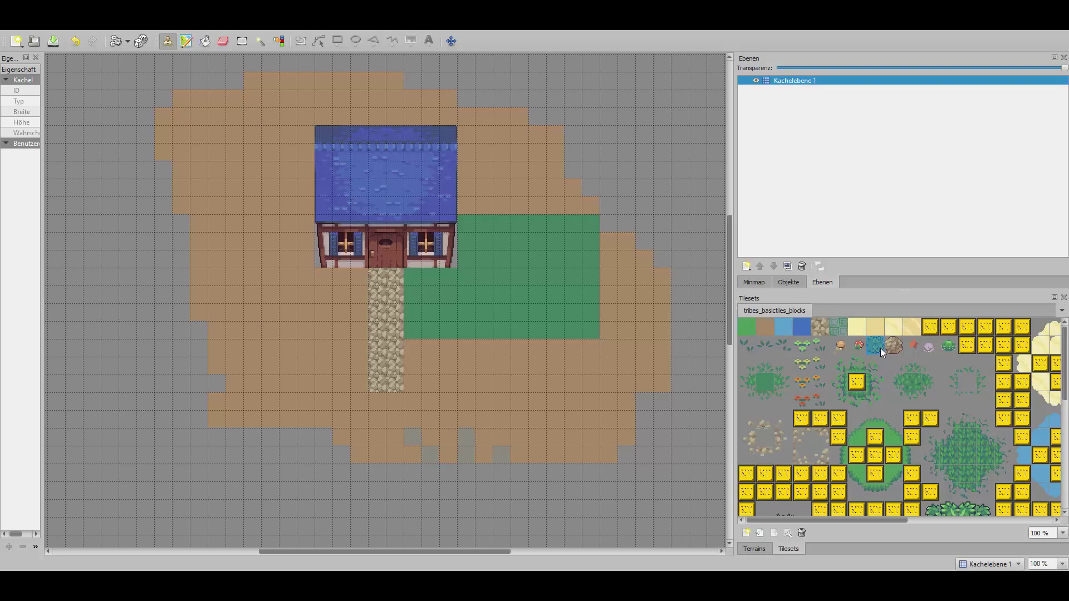
left_click(412, 349)
left_click(412, 367)
left_click(359, 367)
left_click(359, 349)
scroll(903, 449, "down", 10)
scroll(903, 449, "up", 10)
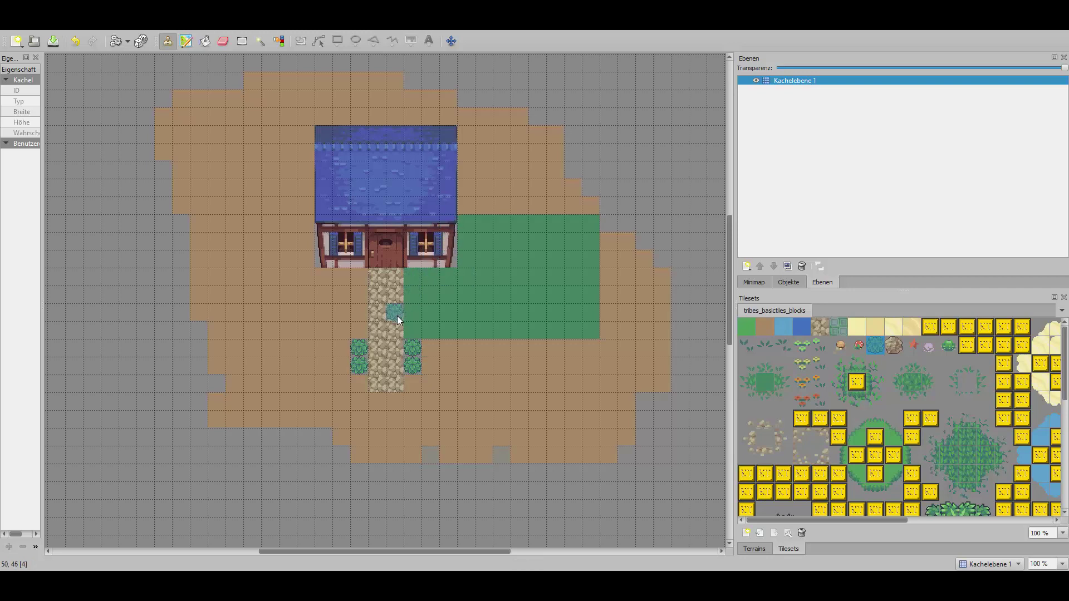
Step: Add a second tile layer, Kachelebene 2, below Kachelebene 1, and pick the plain dirt tile
left_click(748, 268)
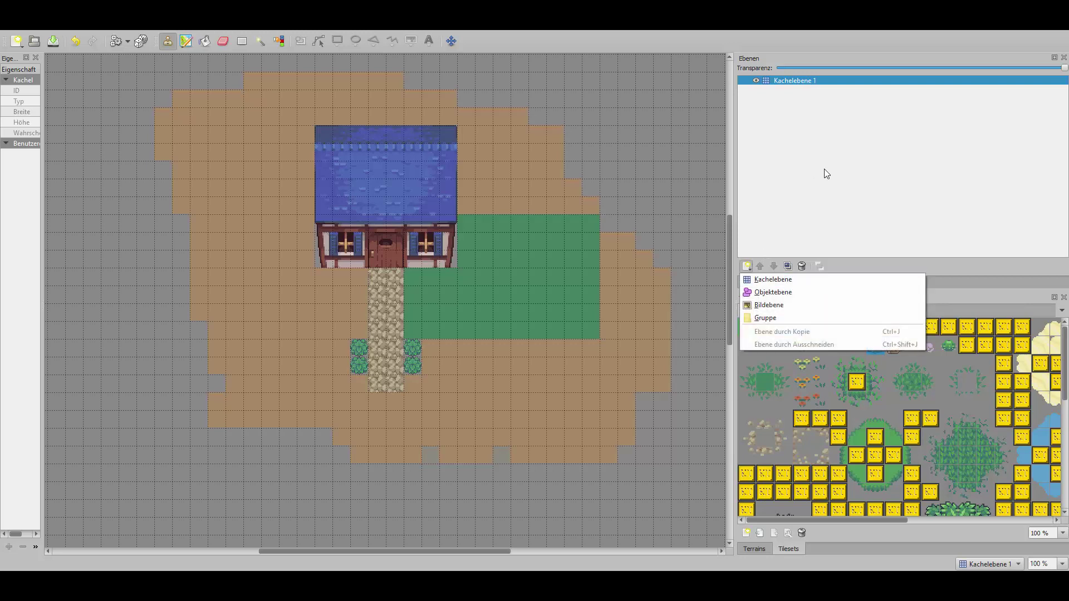
left_click(749, 267)
left_click(749, 267)
left_click(755, 282)
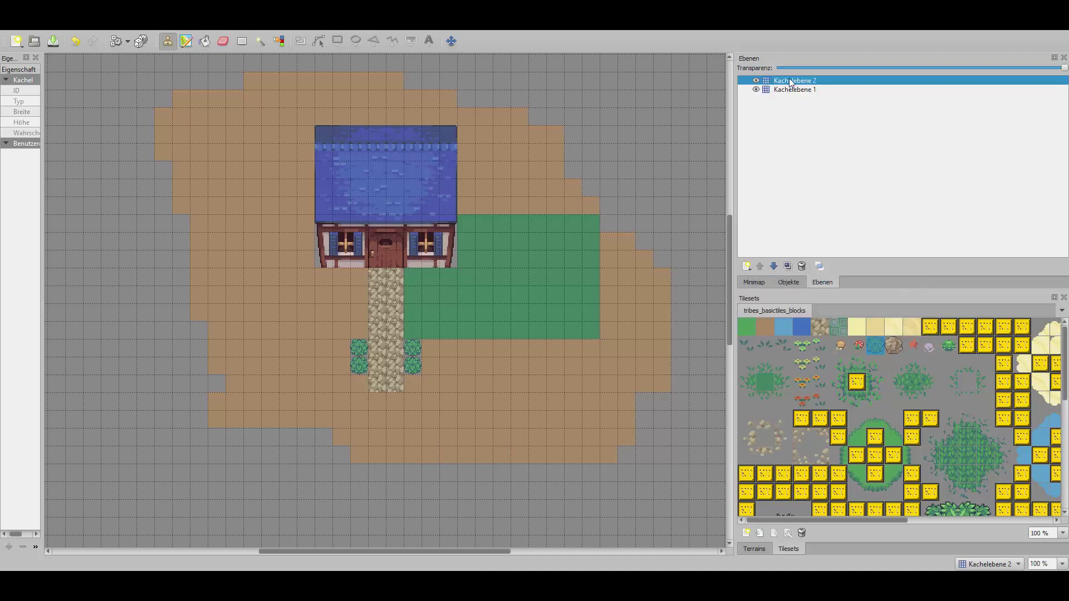
left_click_drag(789, 78, 802, 97)
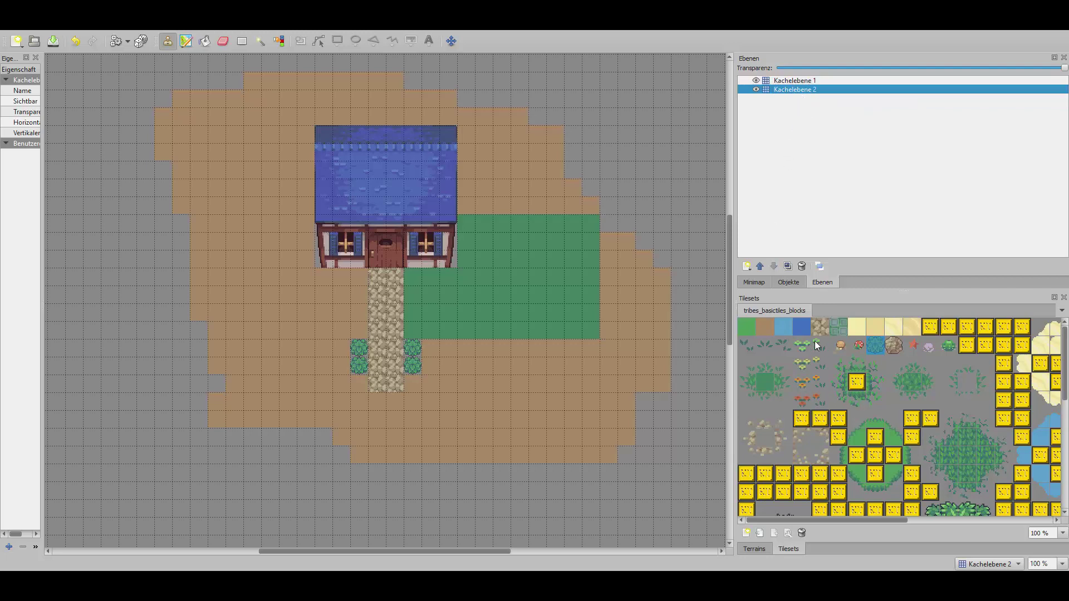
left_click(766, 328)
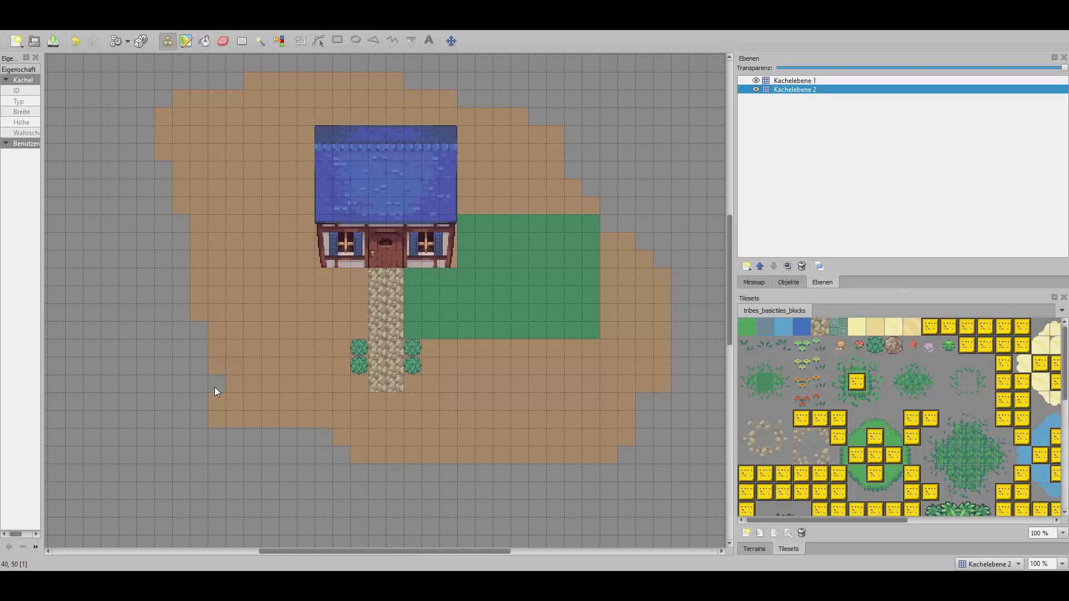
Step: On Kachelebene 1, fill dirt at the island's left edge and paint a grass-topped cliff row along the bottom
left_click(798, 81)
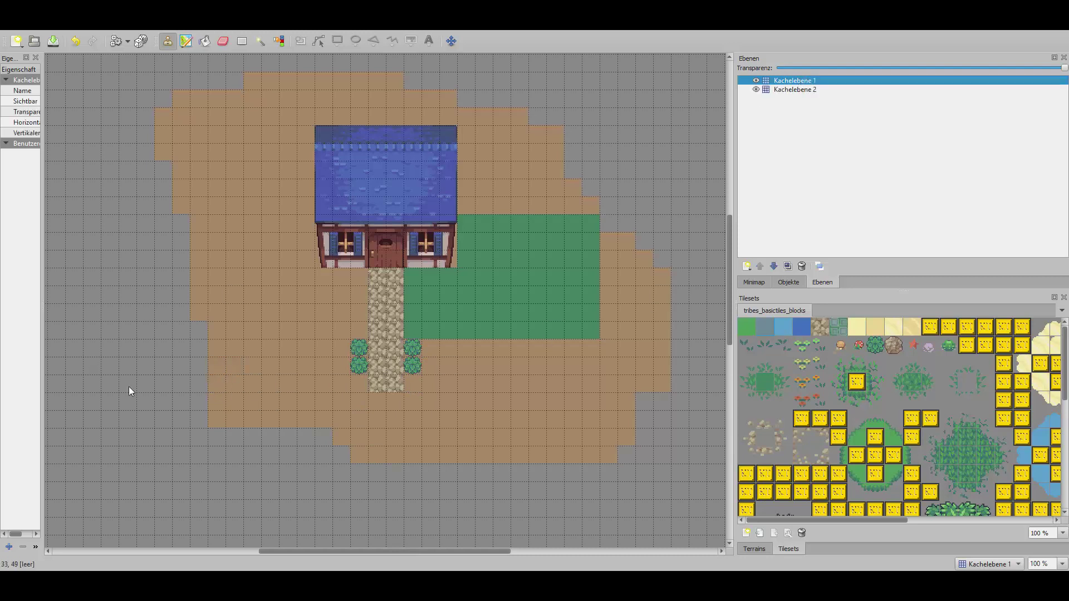
left_click_drag(197, 355, 199, 387)
left_click_drag(845, 519, 999, 496)
scroll(937, 393, "down", 5)
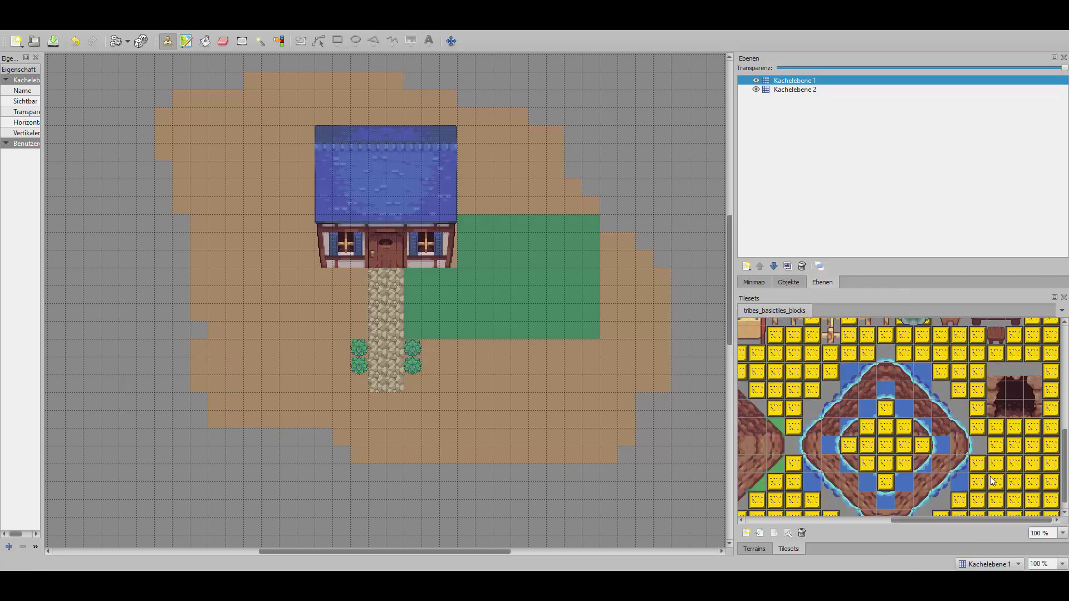
left_click_drag(964, 523, 903, 526)
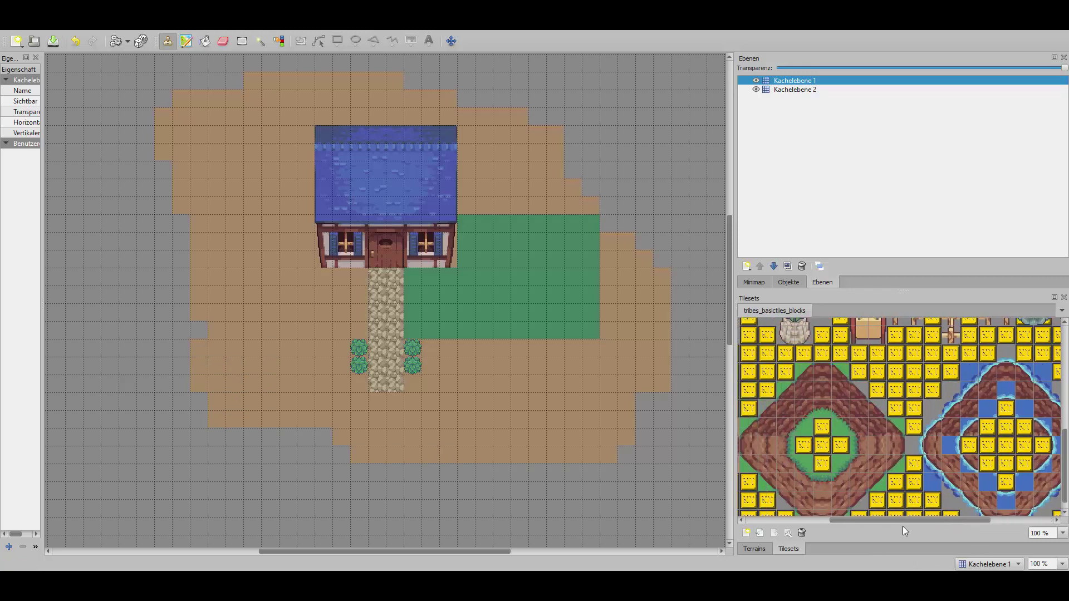
left_click(821, 489)
left_click_drag(362, 474, 416, 469)
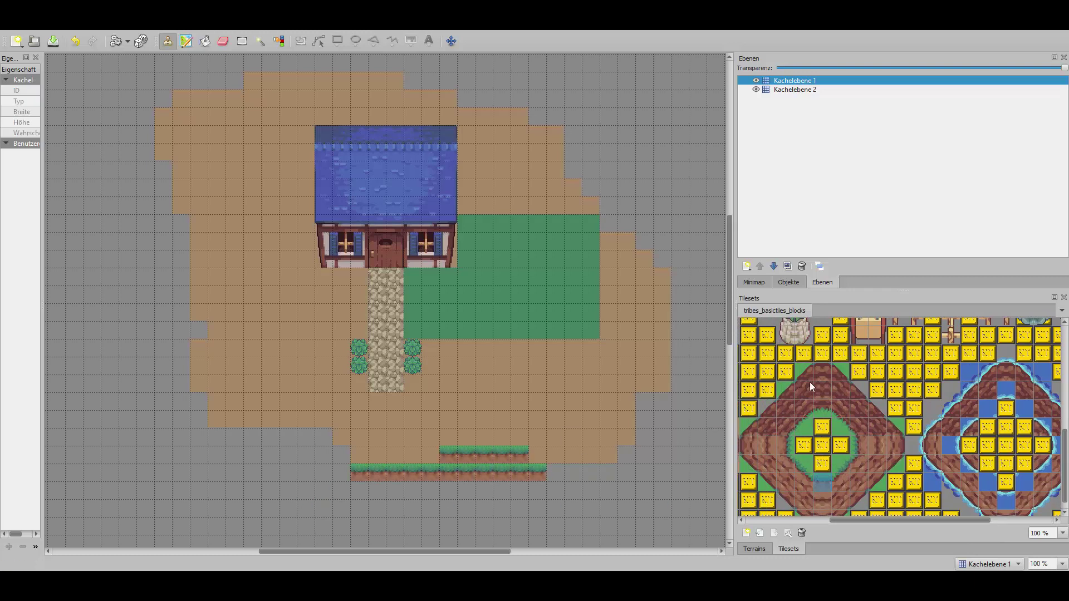
Step: Add a diagonal cliff step at the lower right and a cliff column running up to the top
scroll(810, 382, "down", 5)
scroll(790, 395, "up", 5)
scroll(827, 393, "up", 5)
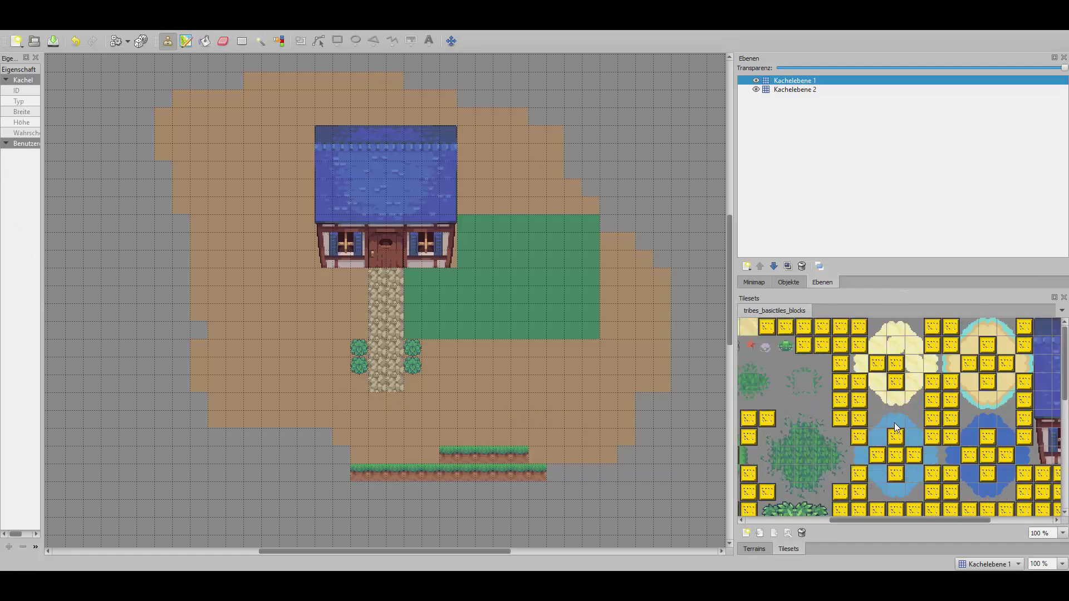
left_click_drag(918, 521, 570, 533)
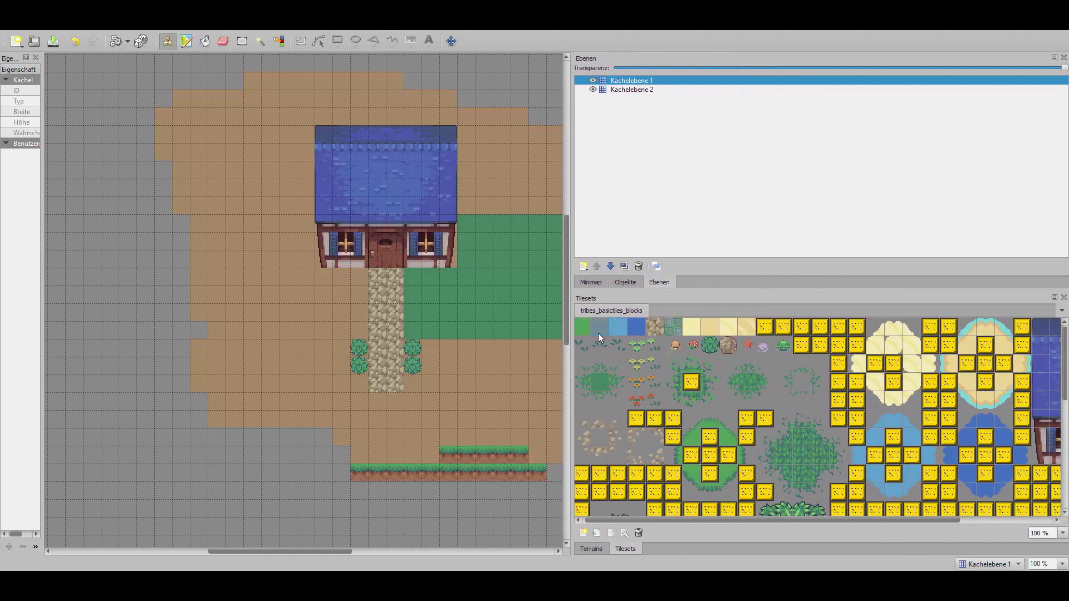
scroll(722, 439, "down", 5)
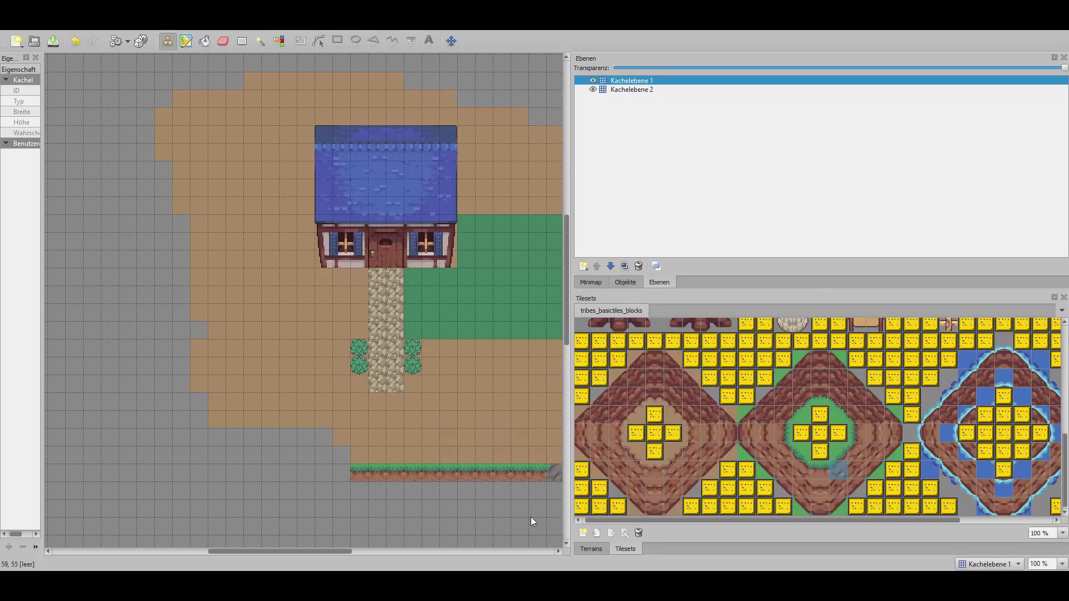
left_click_drag(351, 551, 396, 552)
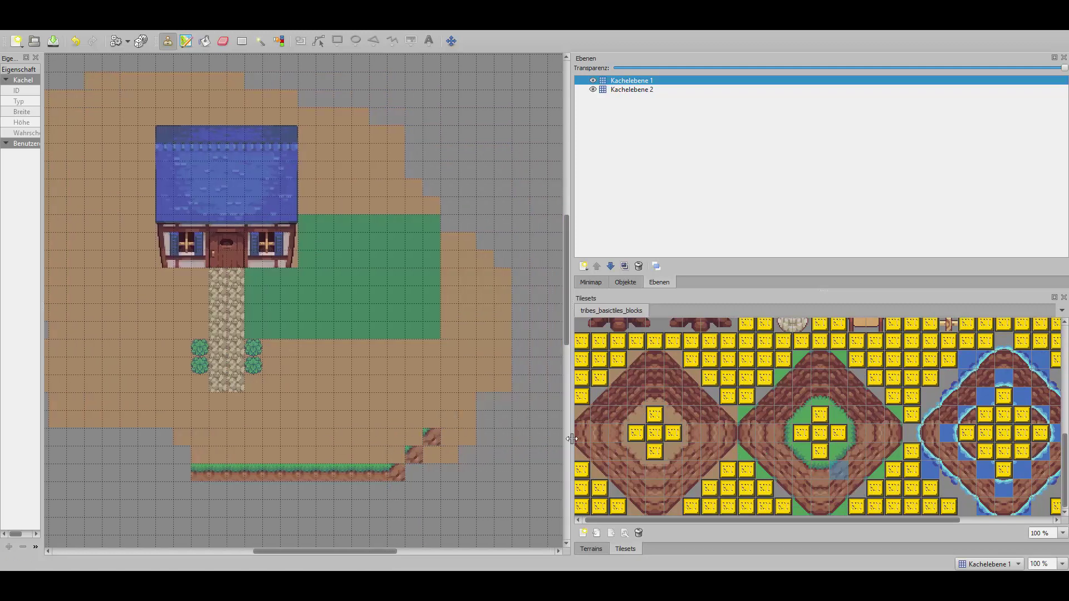
left_click(467, 400)
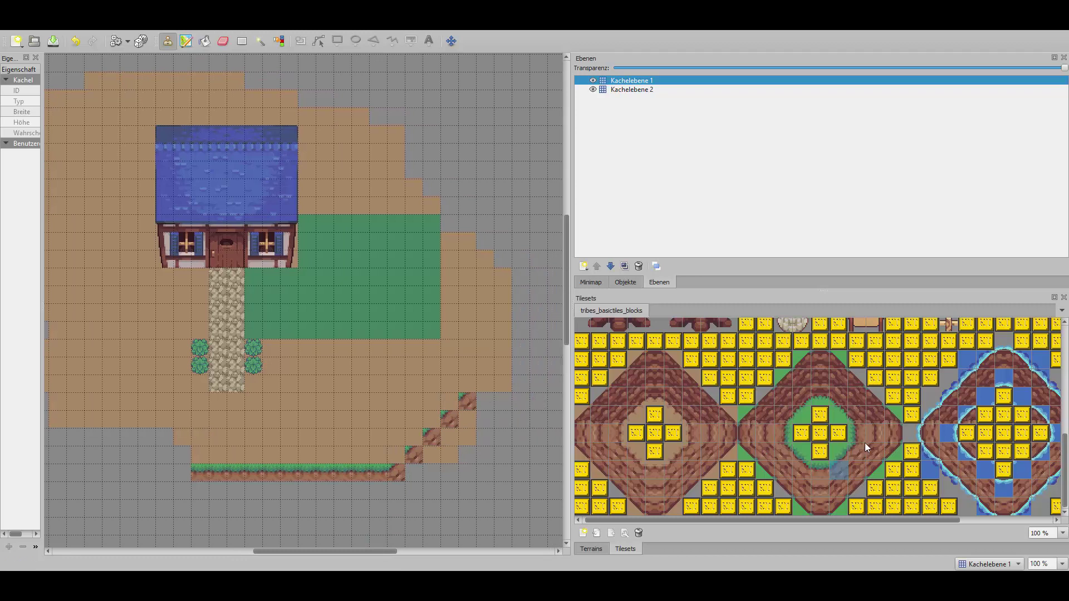
left_click_drag(468, 385, 470, 359)
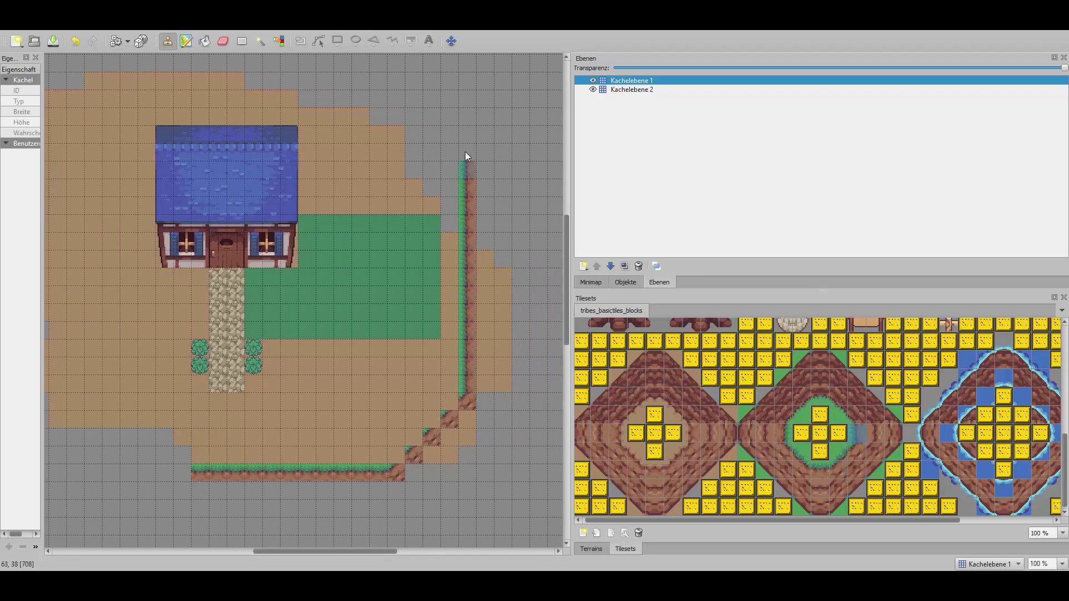
left_click_drag(466, 109, 467, 96)
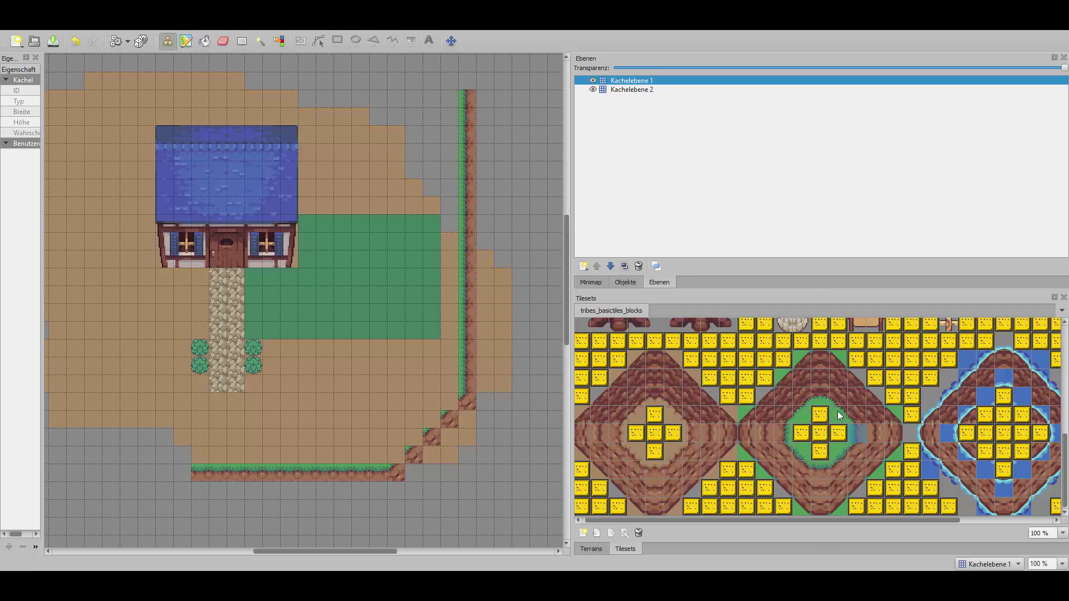
Step: Top the right cliff column with a corner tile and paint a cliff edge row across the top, capping its left end
scroll(478, 293, "up", 4)
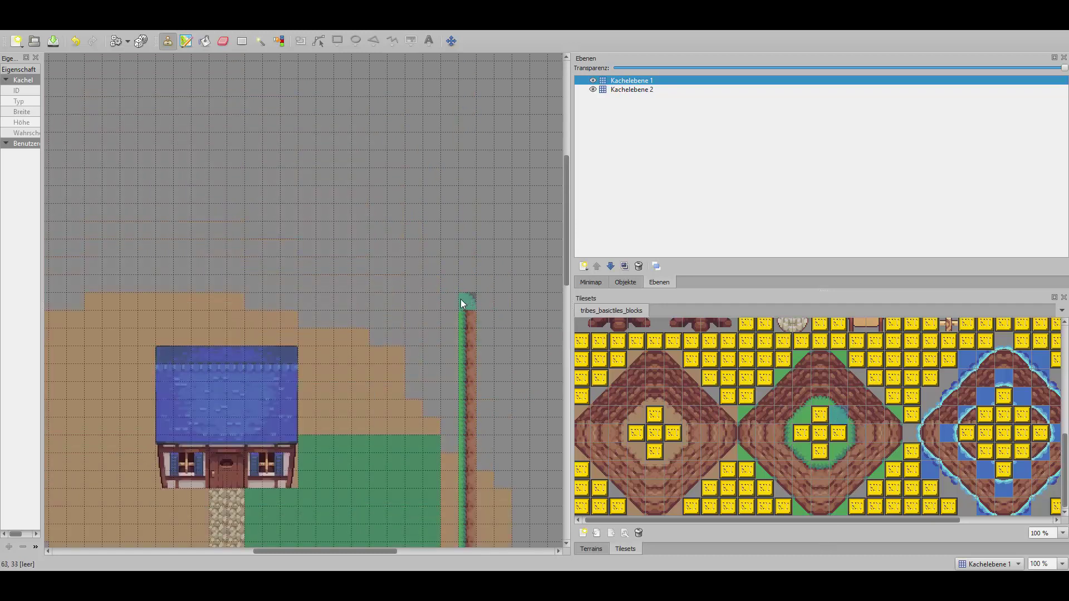
left_click(454, 302)
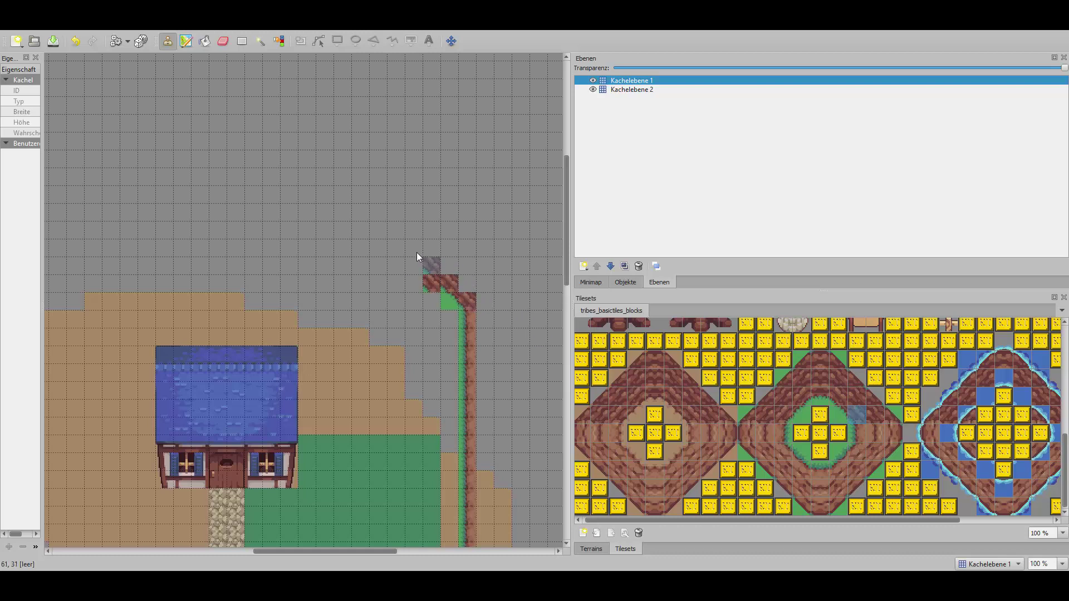
left_click(820, 396)
left_click(394, 229)
left_click_drag(376, 226, 87, 229)
left_click_drag(366, 550, 278, 550)
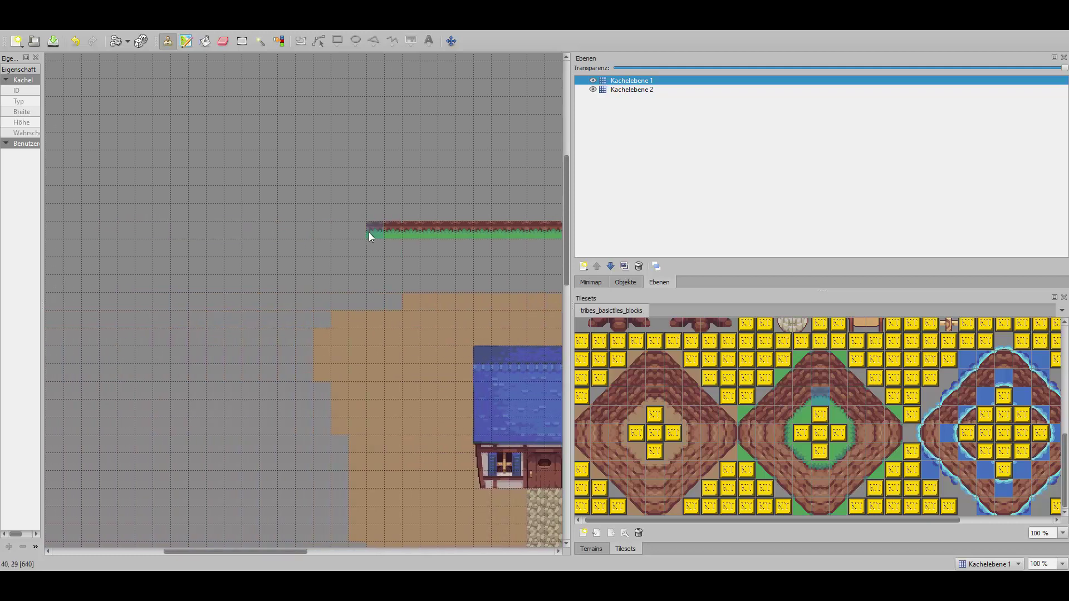
left_click_drag(367, 232, 359, 232)
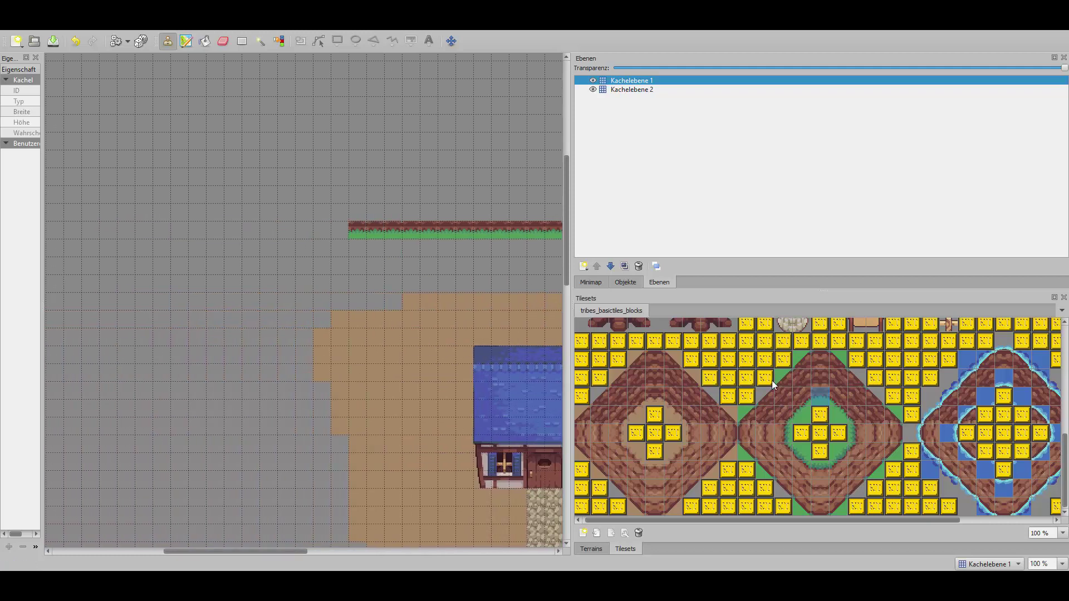
left_click(341, 230)
left_click(801, 398)
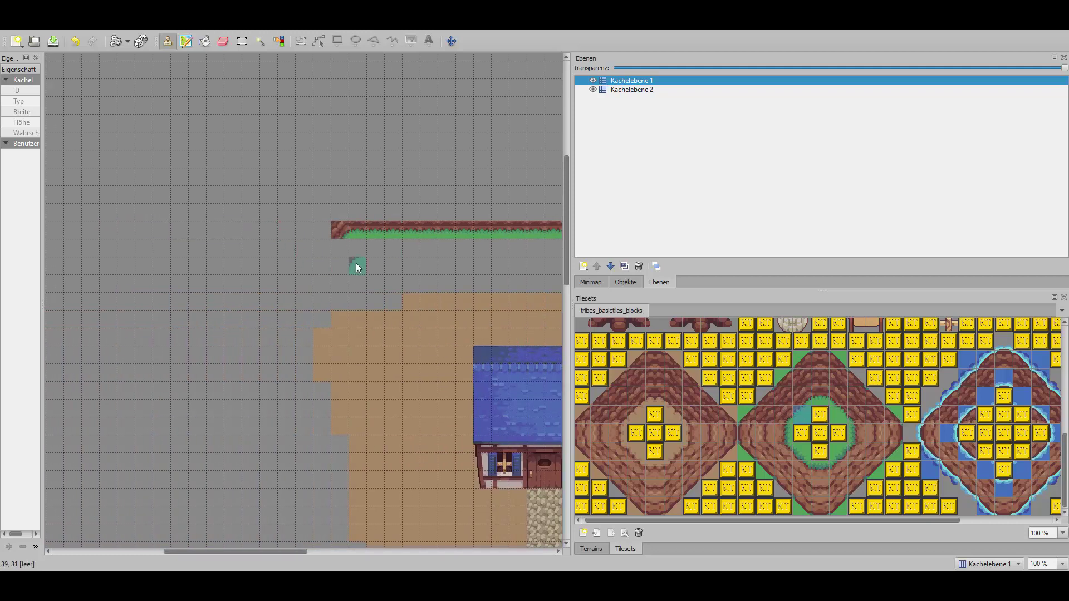
left_click(338, 248)
Step: Place a top-left corner tile and paint a cliff column down the left side
left_click(788, 413)
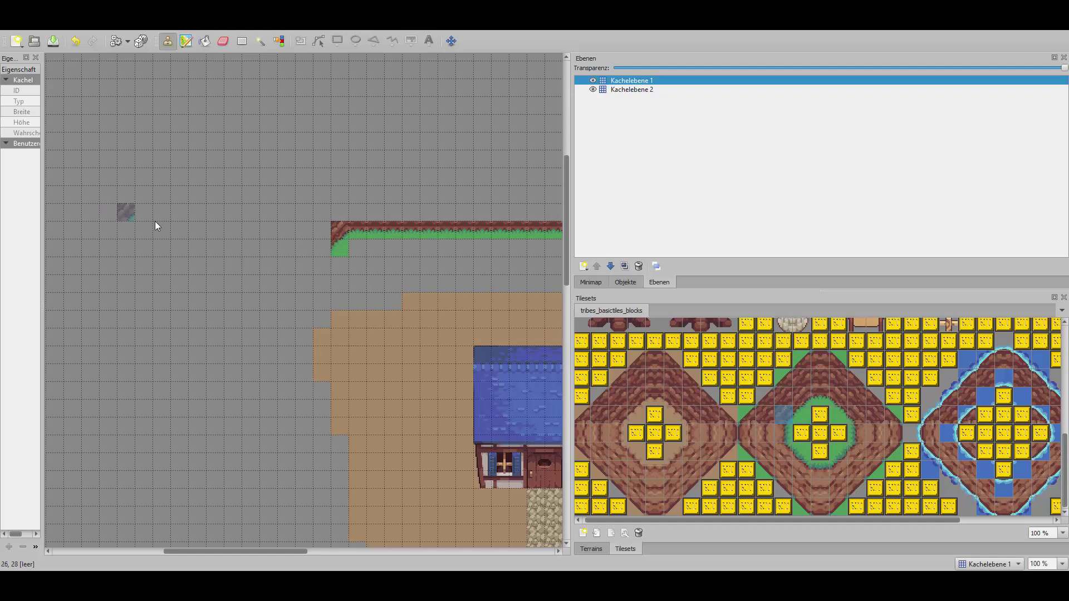
left_click(316, 251)
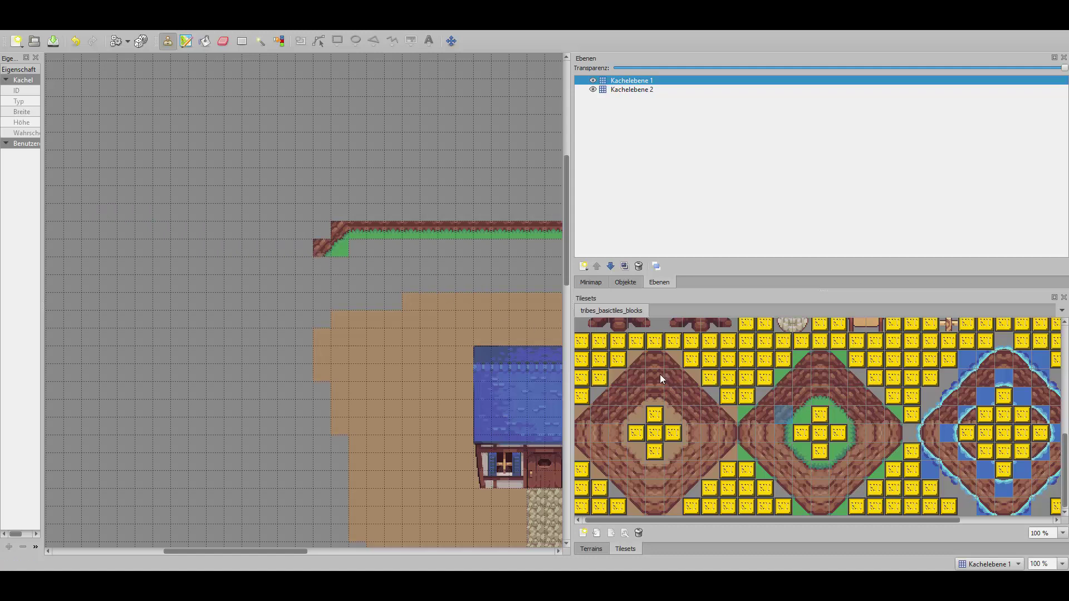
left_click_drag(323, 249, 329, 453)
scroll(335, 474, "down", 5)
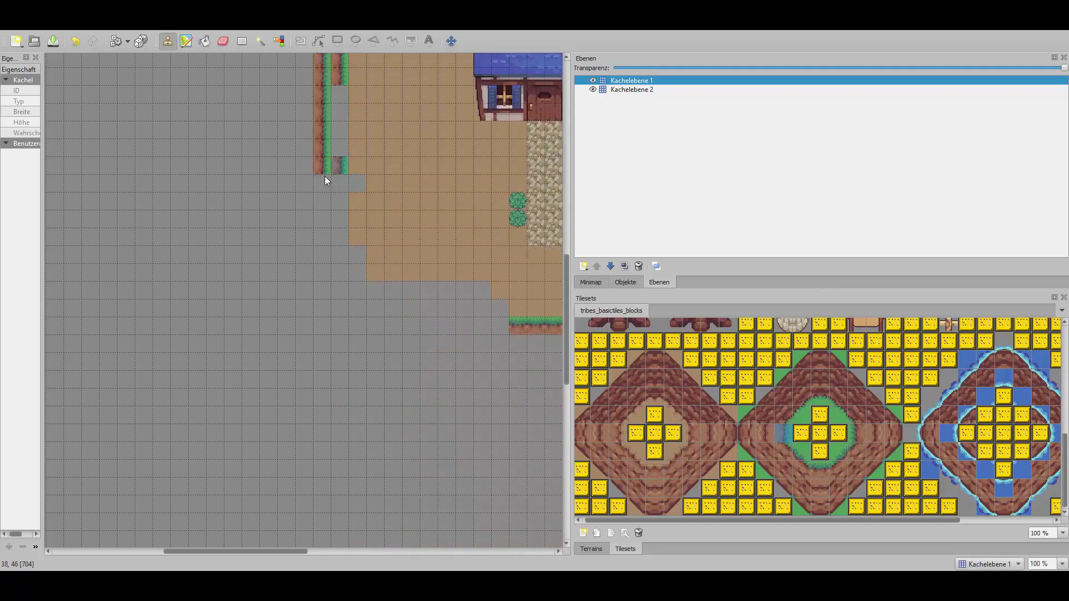
left_click_drag(325, 179, 324, 259)
Step: Extend the bottom cliff row and close the lower-left corner with diagonal edge and corner tiles
left_click(819, 468)
left_click(482, 327)
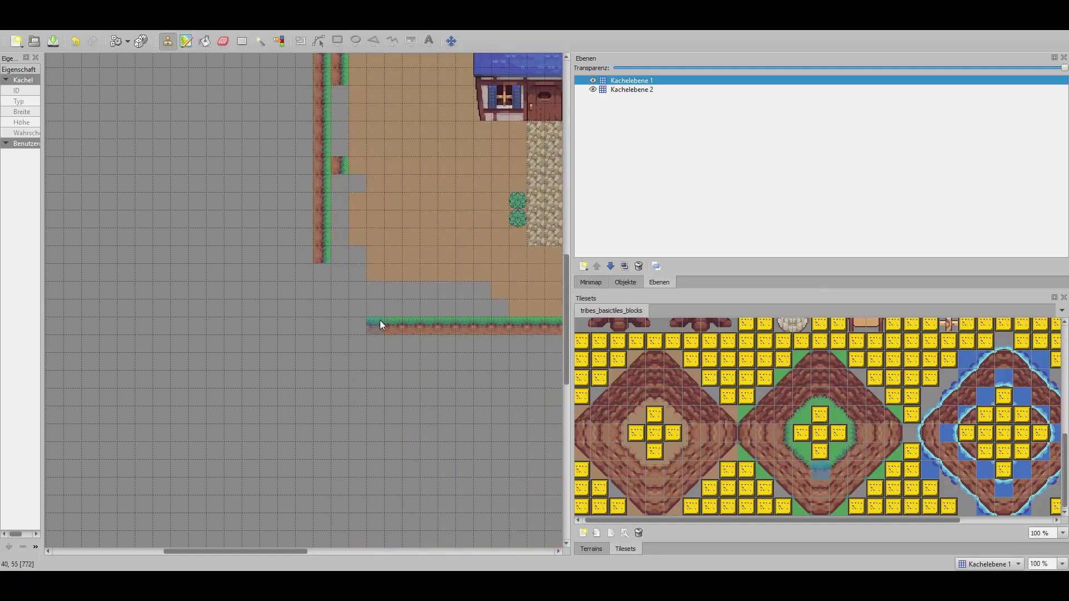
left_click(802, 468)
left_click(357, 323)
left_click(326, 292)
left_click(787, 437)
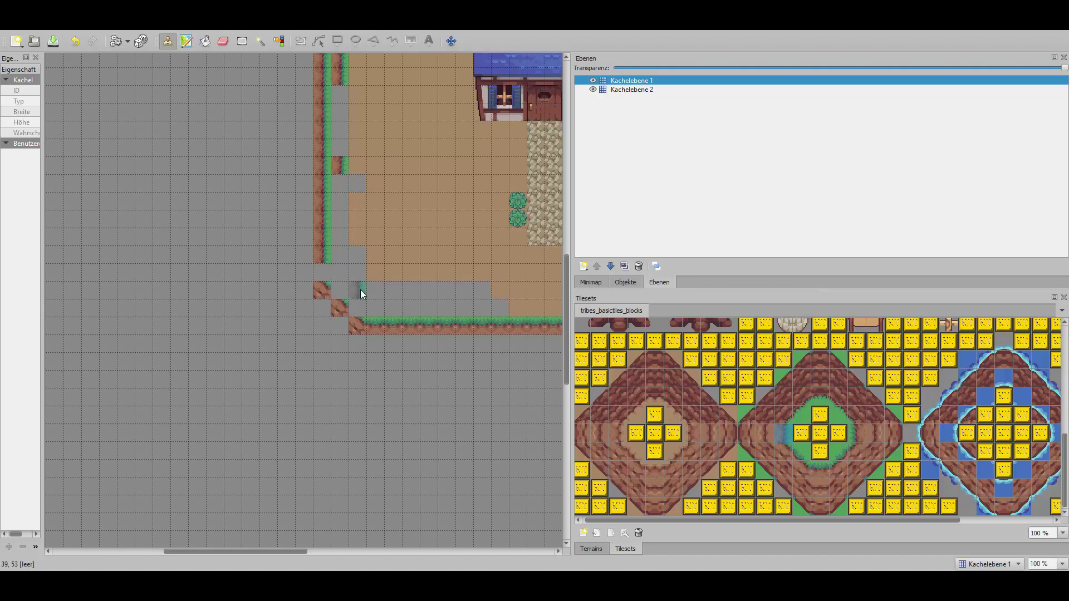
left_click(329, 273)
left_click(801, 442)
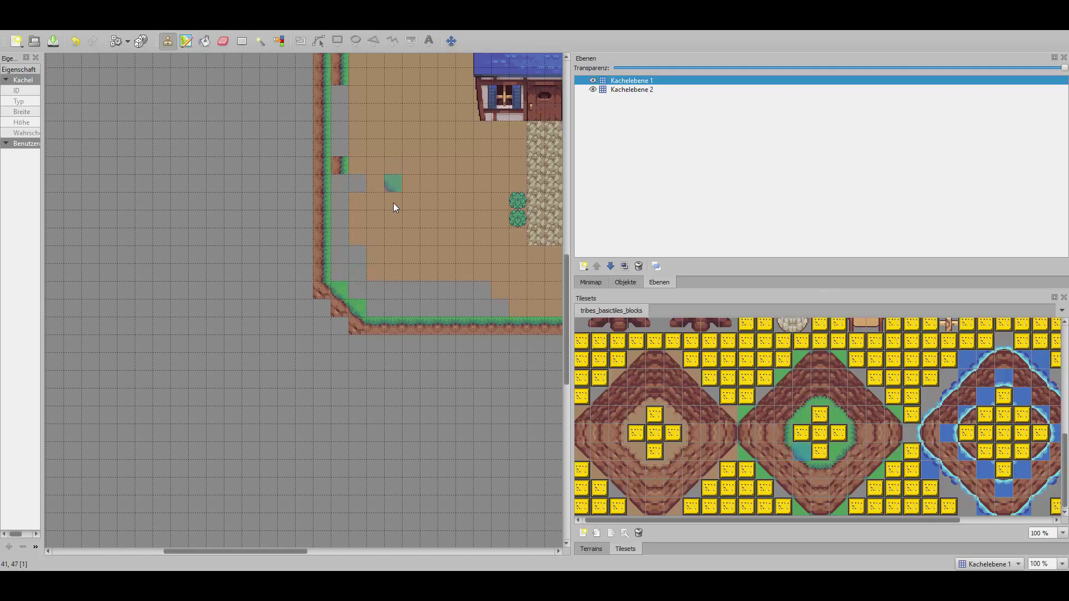
scroll(393, 220, "up", 2)
left_click_drag(293, 553, 421, 558)
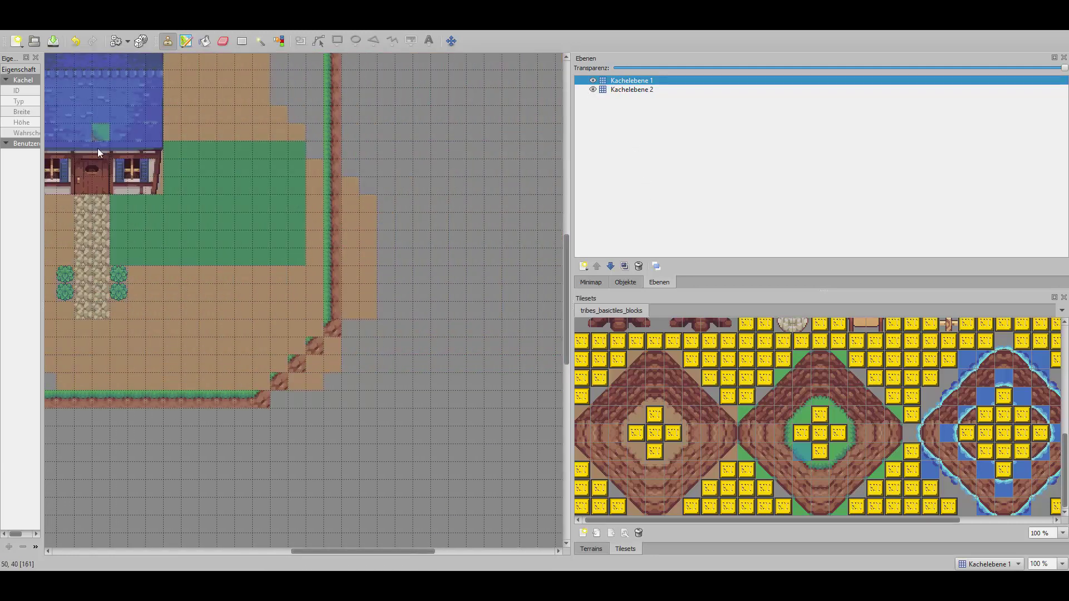
Step: Inspect Kachelebene 2 with Kachelebene 1 hidden, then restore and reselect Kachelebene 1 and pick a grass corner tile
left_click(592, 81)
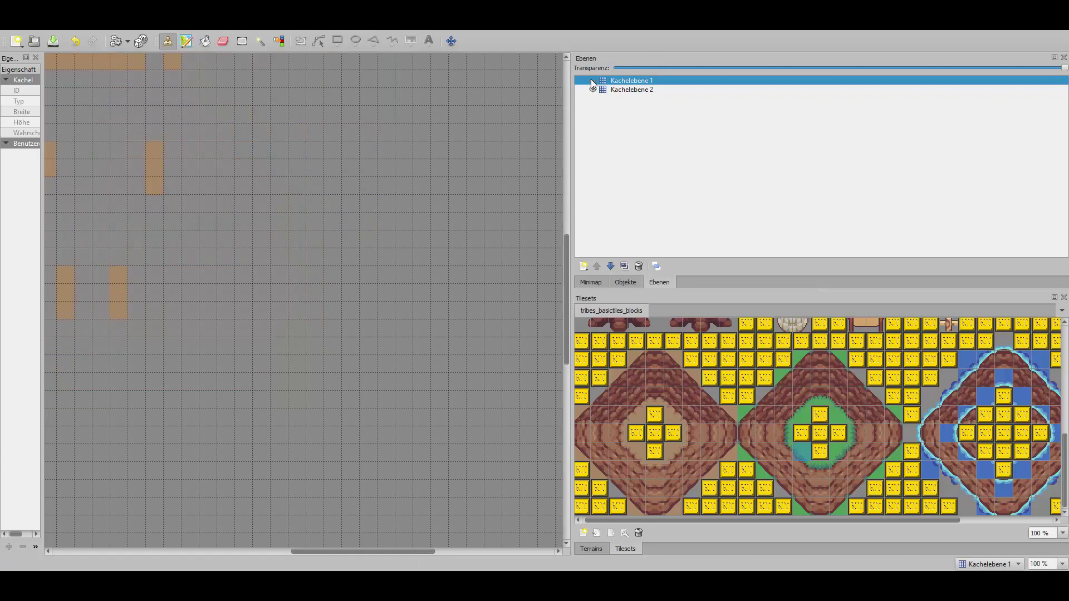
scroll(376, 452, "up", 5)
left_click_drag(406, 553, 345, 552)
left_click(628, 90)
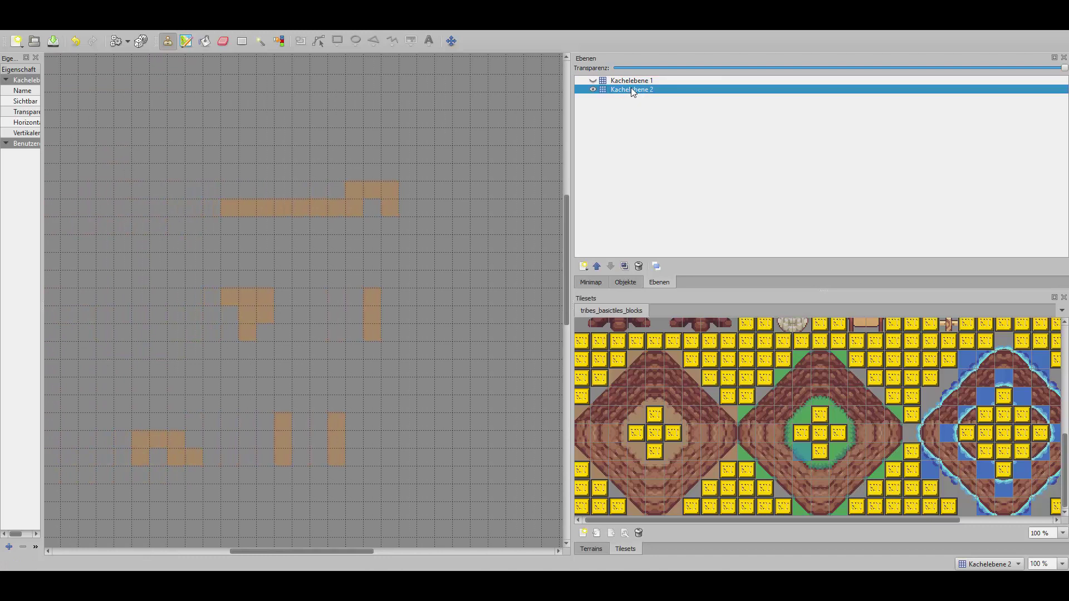
left_click(592, 82)
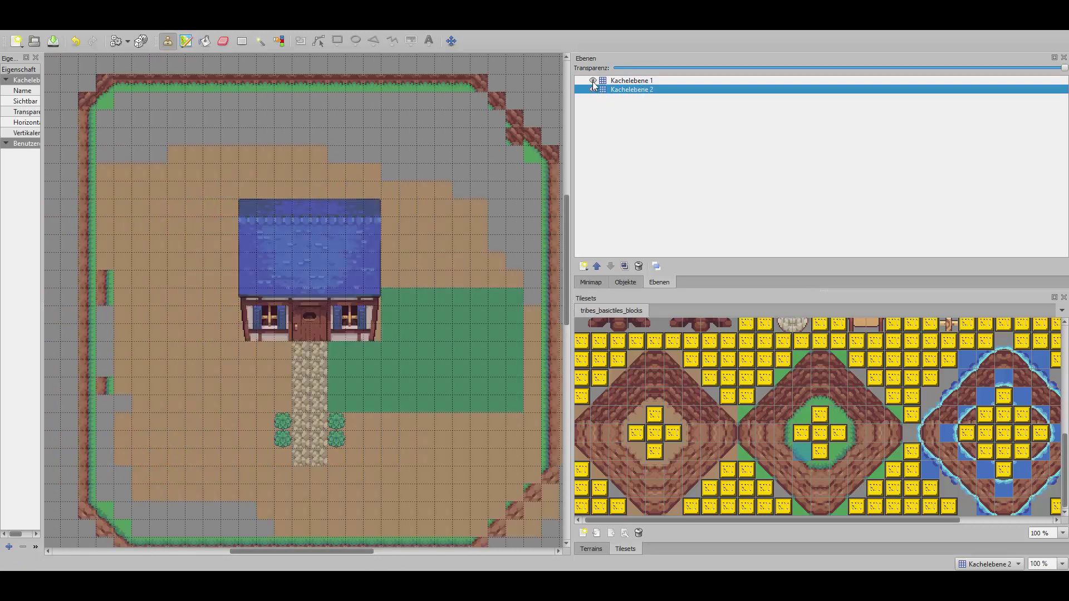
scroll(522, 489, "down", 3)
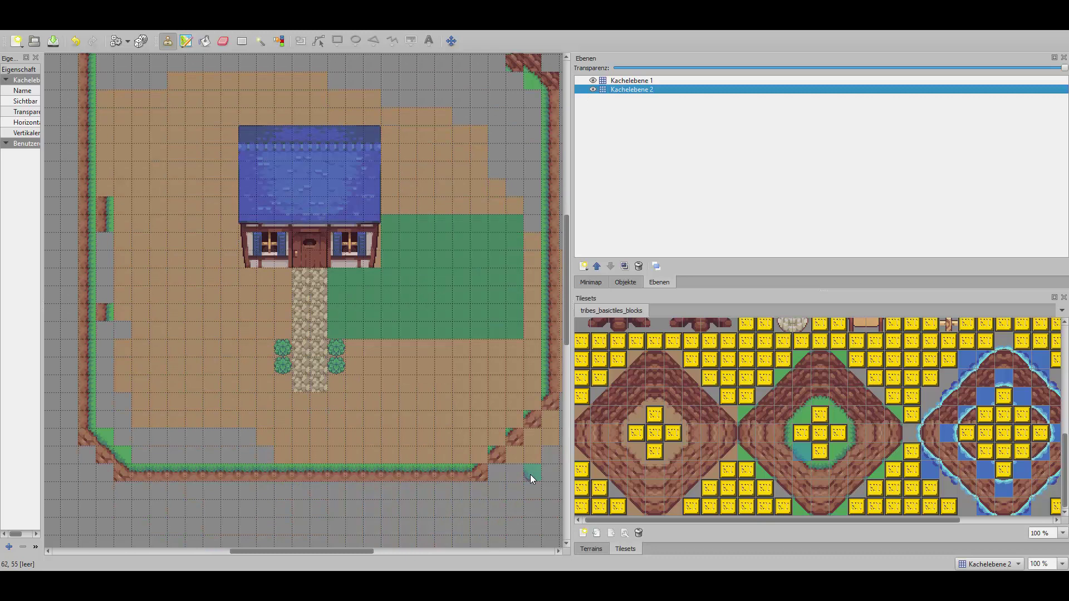
left_click(640, 81)
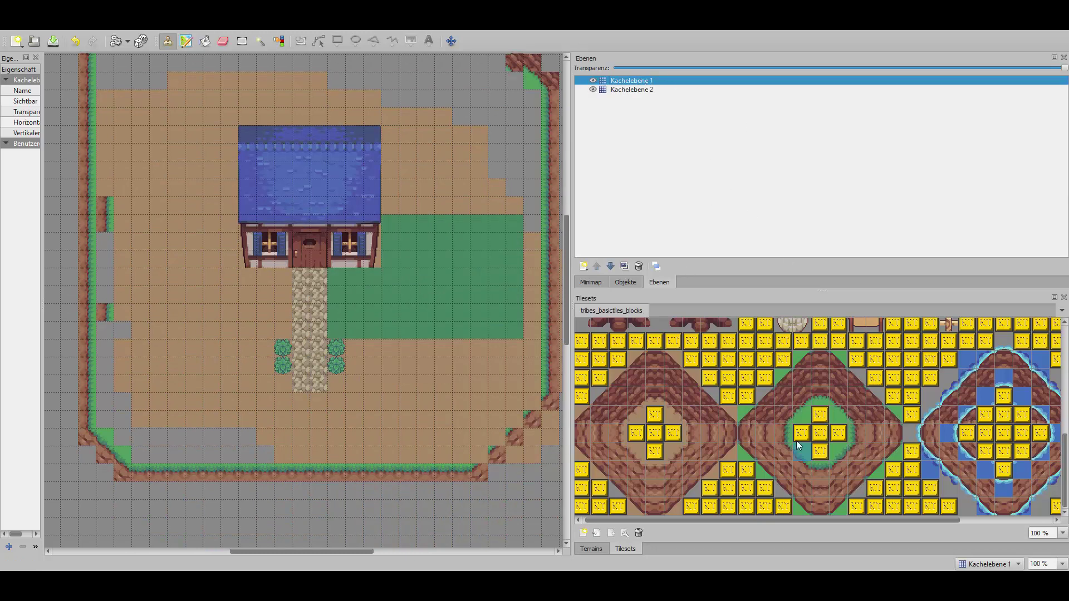
left_click(836, 455)
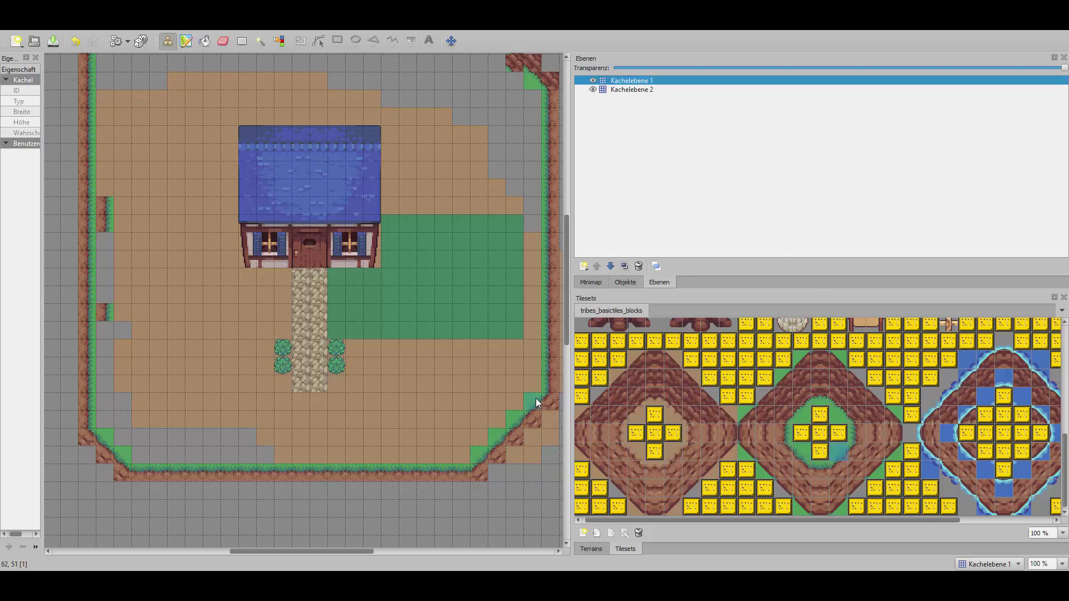
Step: Retouch the upper-right diagonal cliff edge with grass trim
scroll(536, 396, "up", 3)
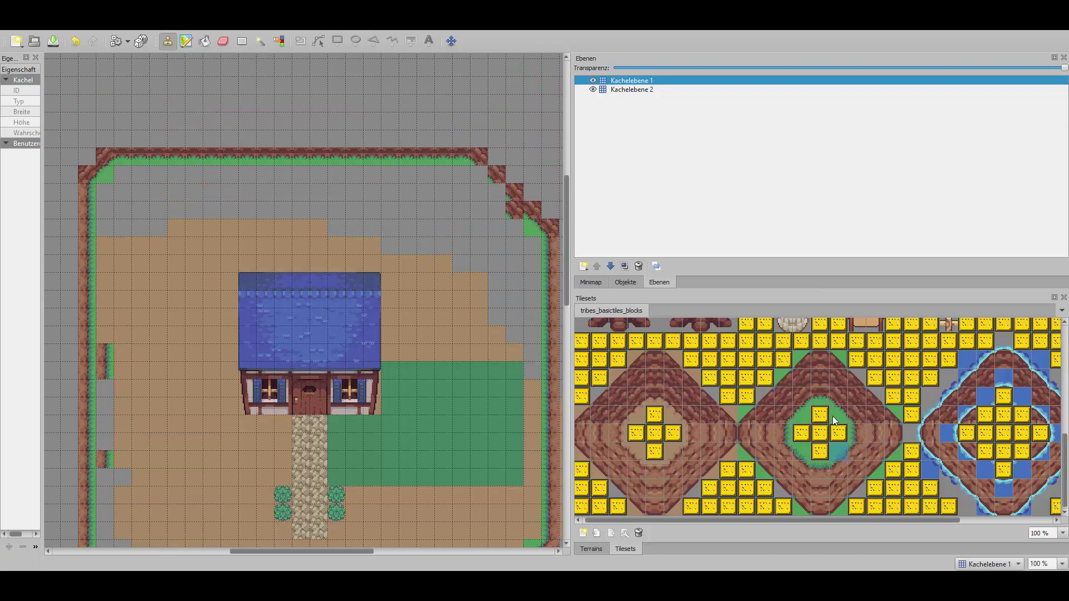
left_click(517, 214)
scroll(471, 432, "down", 4)
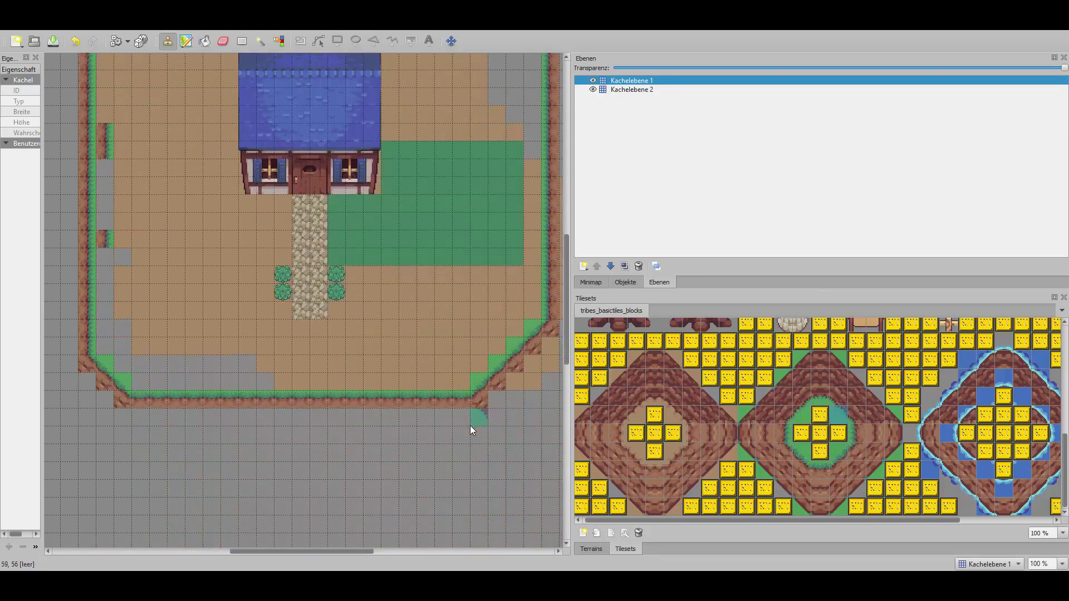
scroll(611, 351, "up", 5)
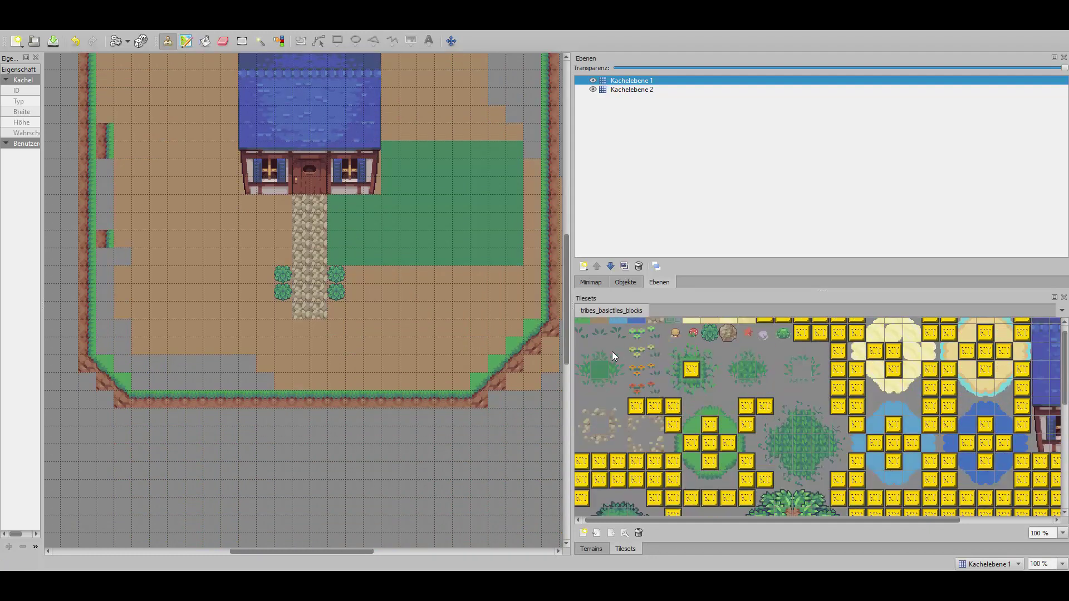
Step: Paint a two-tile dirt opening through the bottom cliff edge and add a dirt slope tile beside it
left_click_drag(300, 406, 319, 400)
scroll(813, 430, "down", 5)
scroll(782, 423, "down", 1)
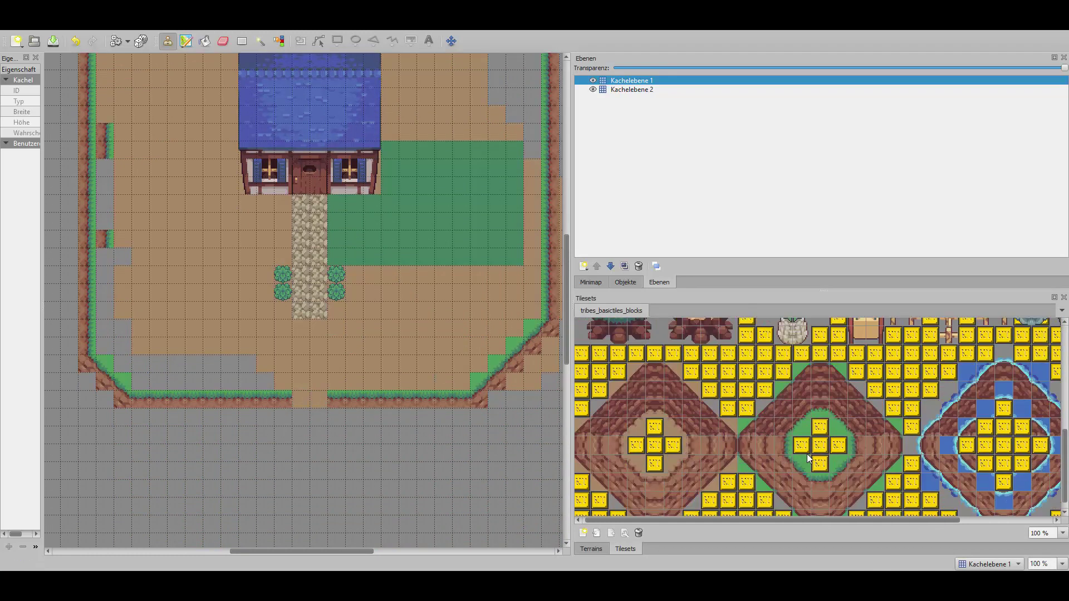
scroll(807, 454, "down", 1)
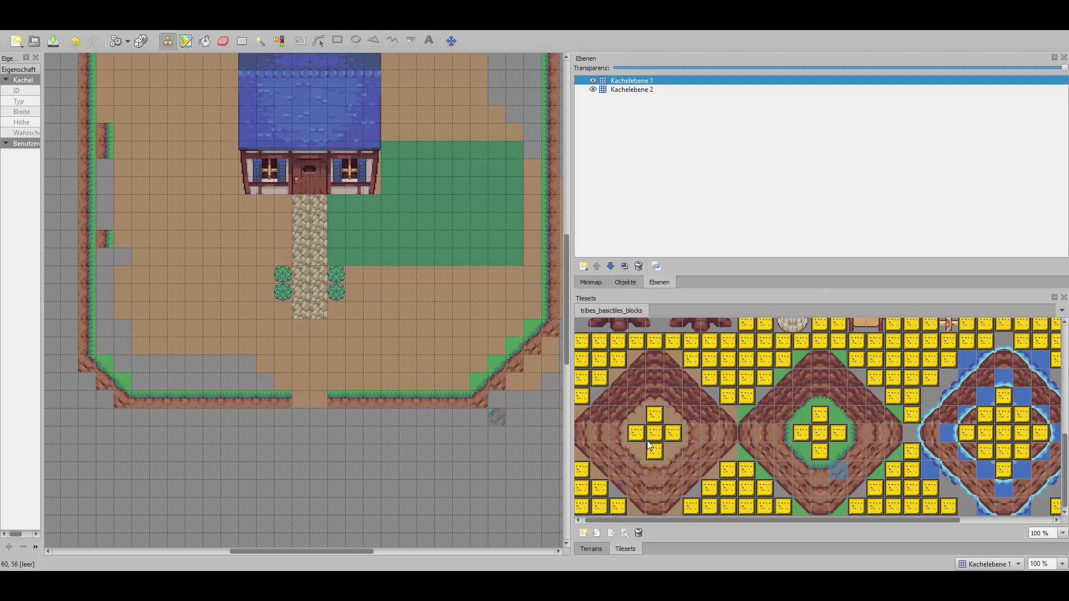
left_click(839, 489)
left_click(503, 403)
Step: Paint a cliff wall strip just outside the island's right cliff edge
left_click_drag(354, 552, 378, 551)
left_click(875, 433)
scroll(490, 401, "up", 3)
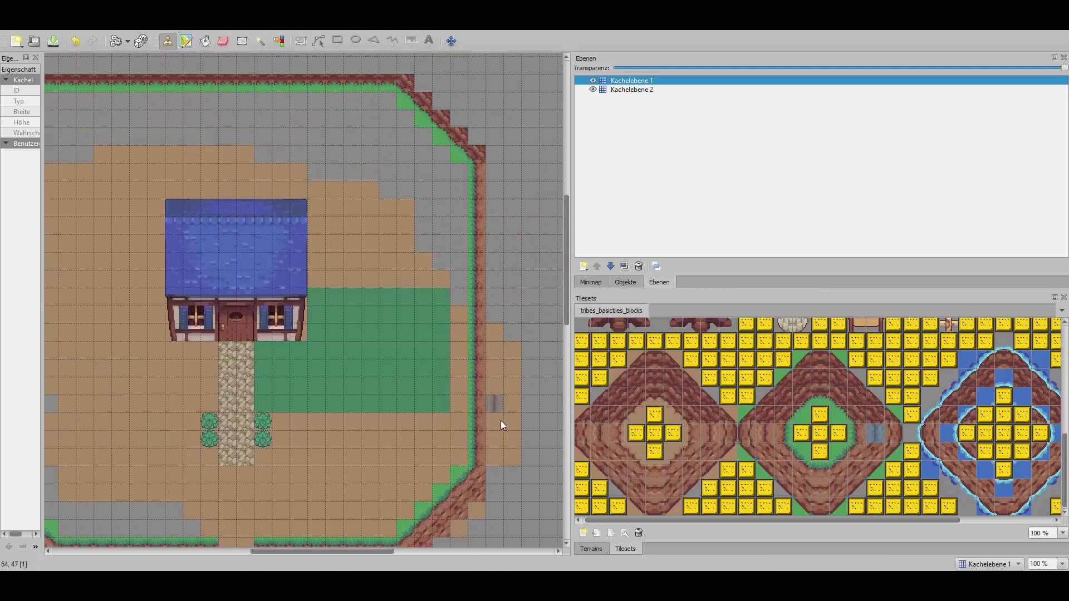
left_click_drag(497, 455, 492, 406)
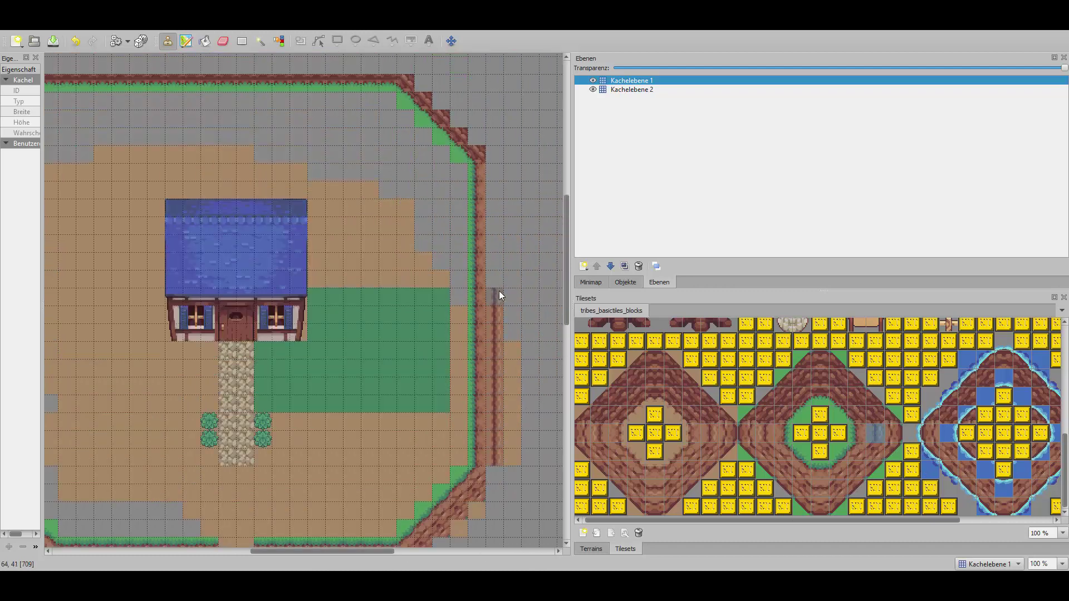
scroll(550, 209, "up", 2)
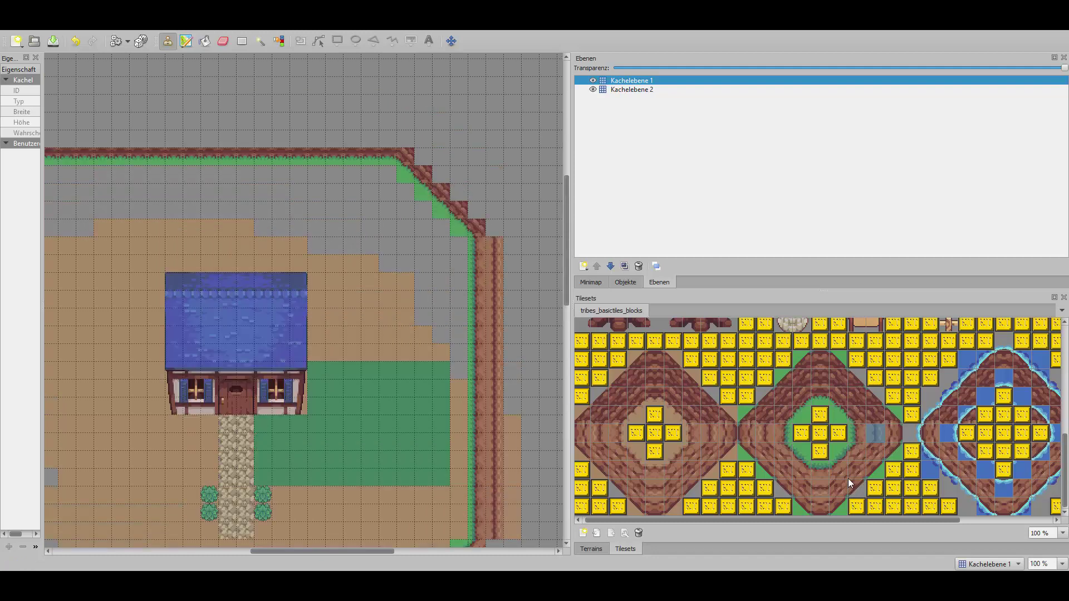
Step: Cap the new cliff strip's top with a cliff edge tile and select a corner tile for the join
left_click(868, 415)
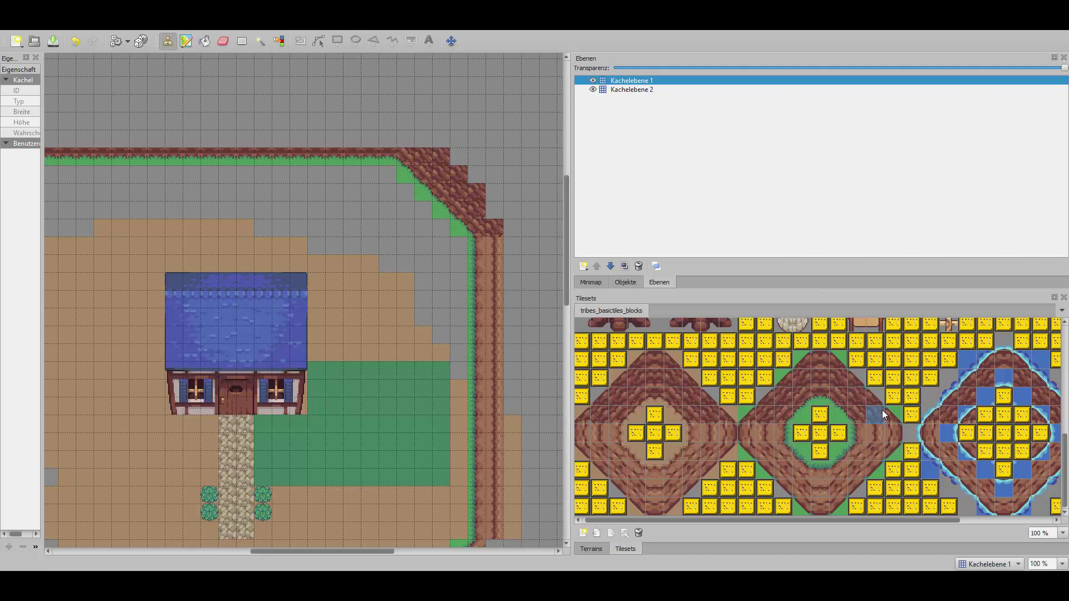
left_click(874, 398)
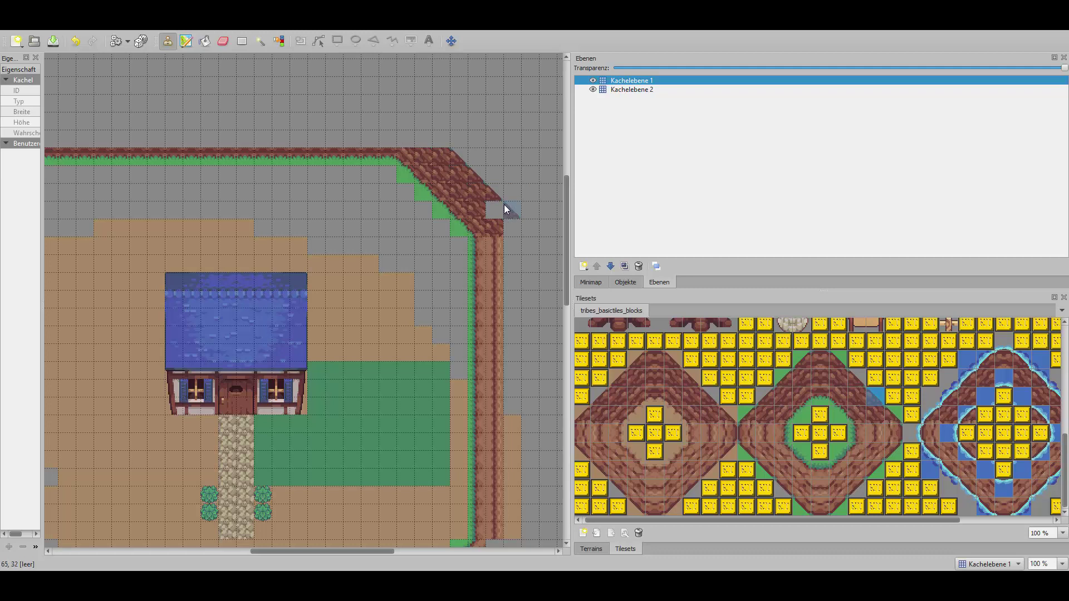
left_click(883, 415)
left_click(493, 209)
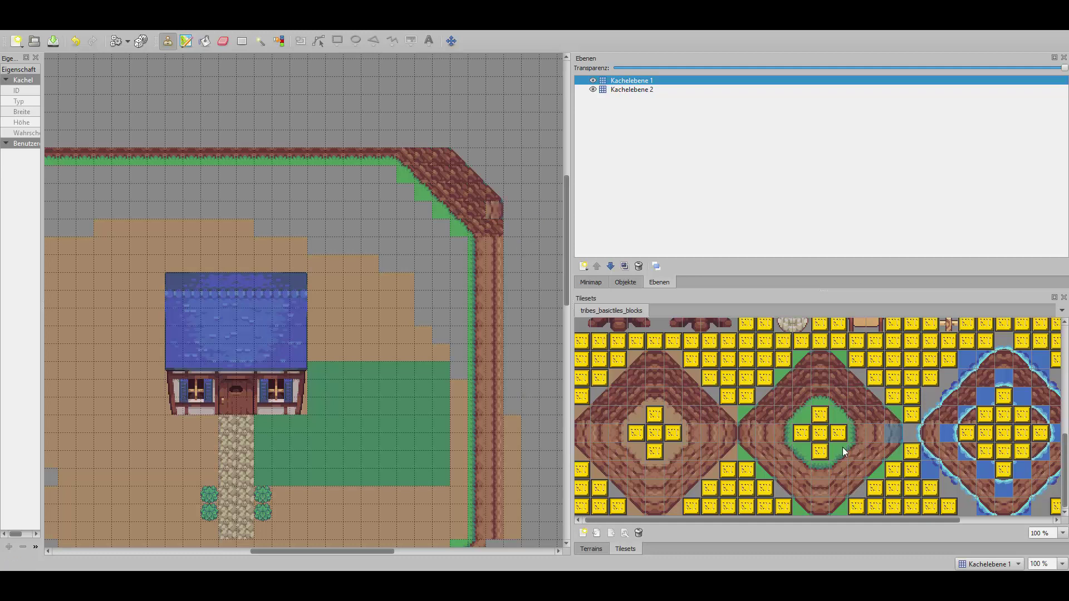
left_click(873, 415)
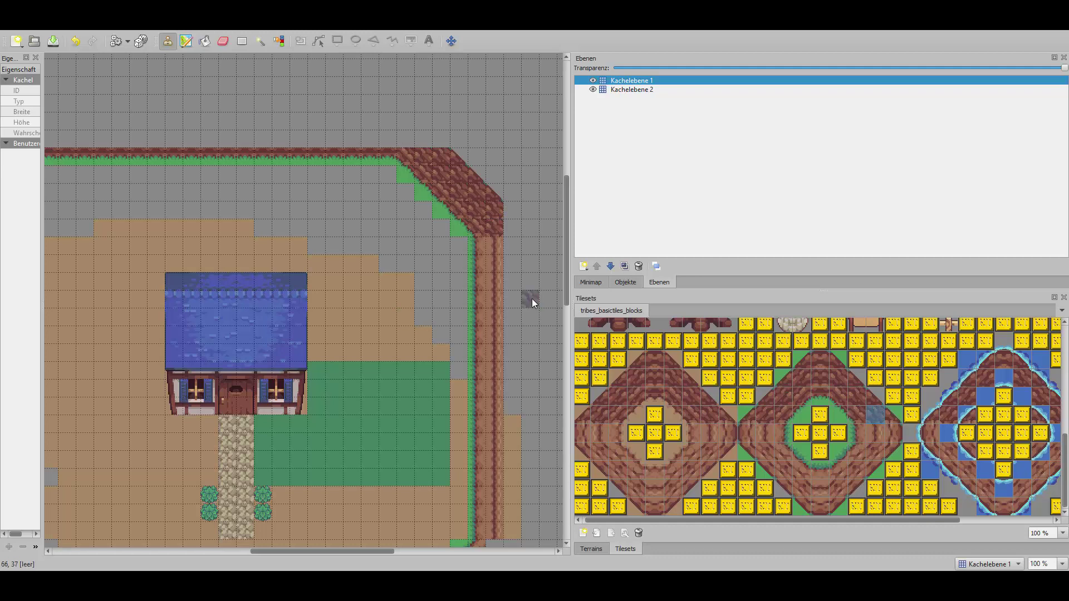
left_click(892, 431)
Step: Lengthen the right cliff wall three tiles down and add a diagonal corner on the upper-right cliff
scroll(523, 346, "up", 1)
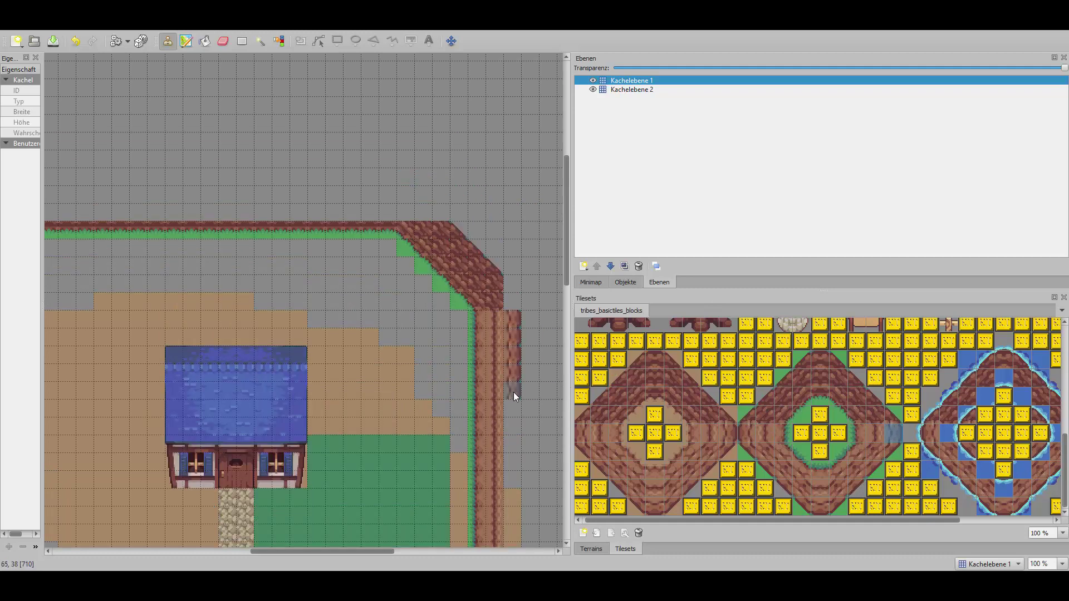
scroll(513, 396, "down", 4)
left_click_drag(510, 115, 509, 193)
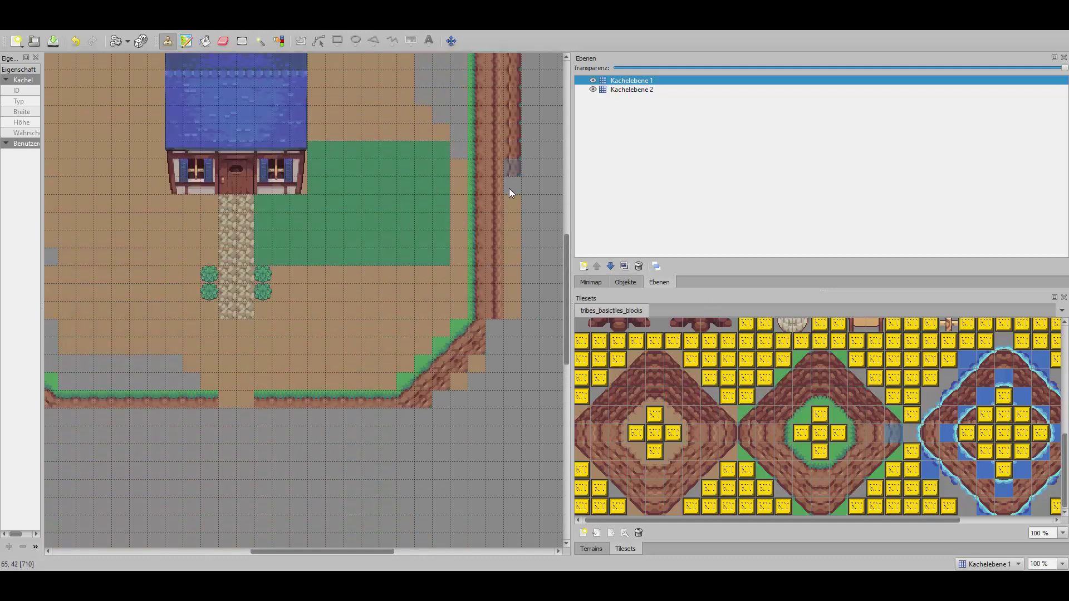
scroll(513, 315, "up", 6)
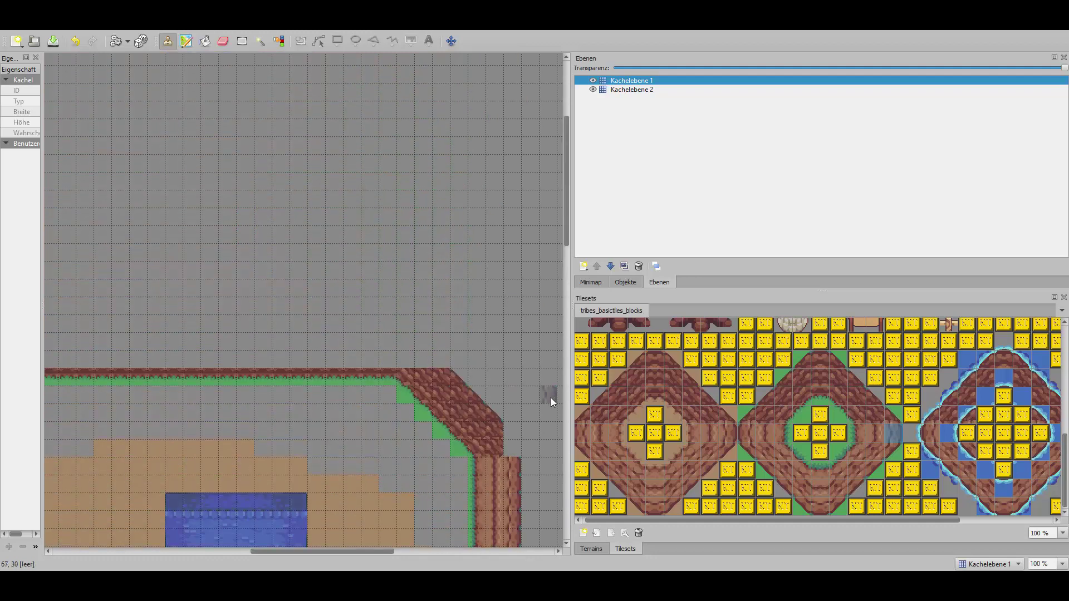
left_click(887, 418)
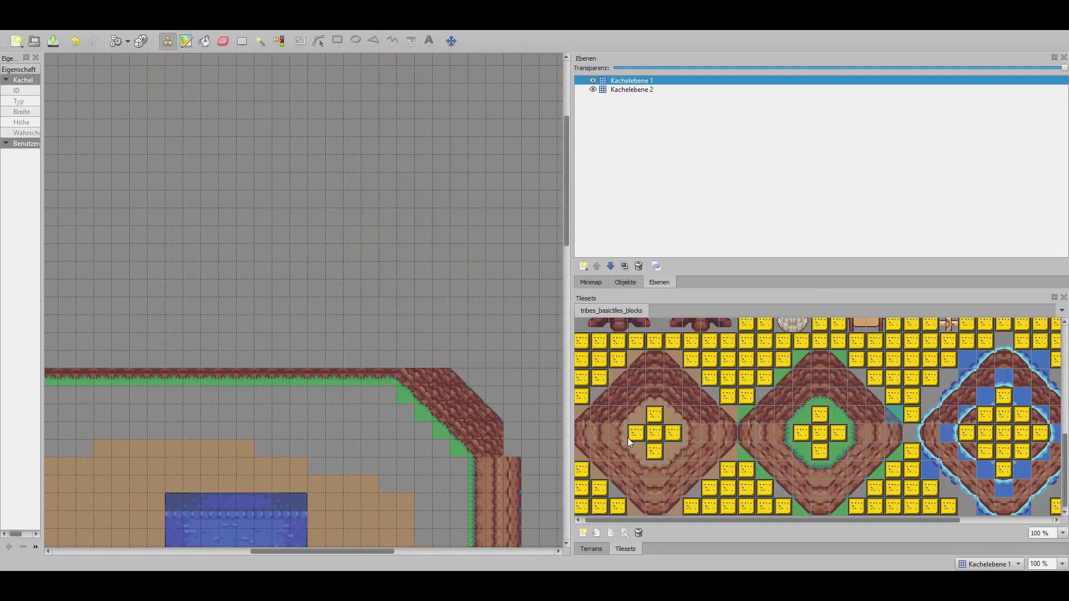
left_click(512, 435)
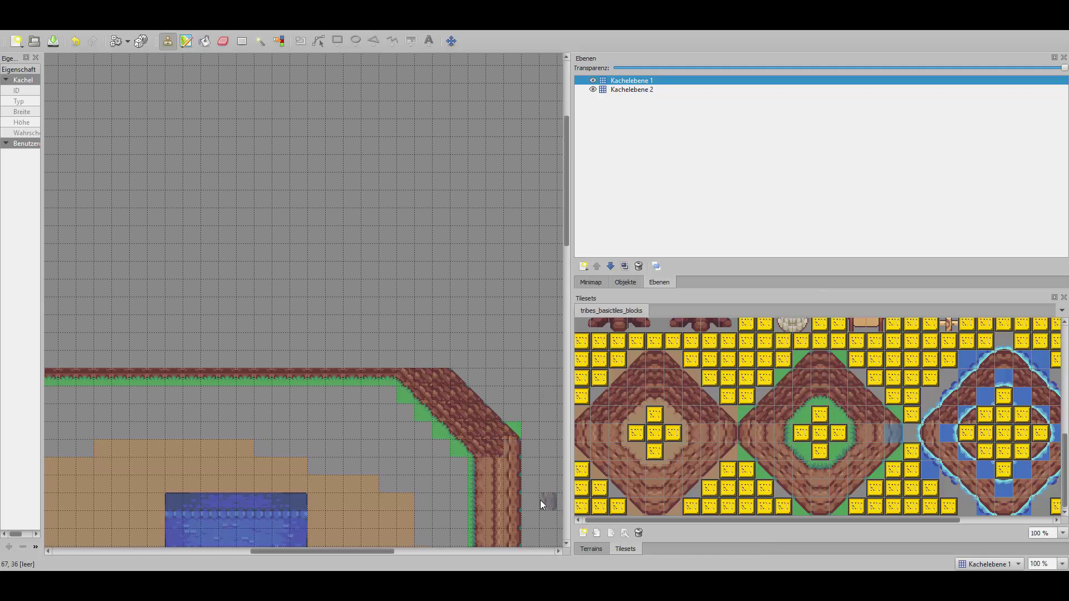
Step: Paint a four-tile diagonal cliff at the lower-right corner and fill the wall above it
scroll(540, 500, "down", 1)
scroll(534, 476, "down", 5)
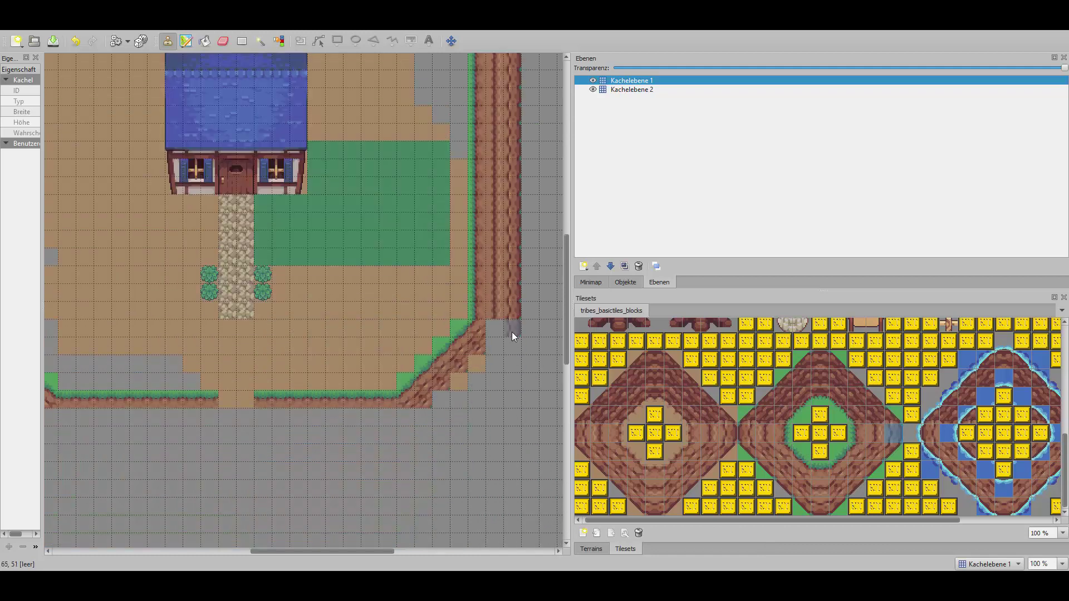
left_click(875, 452)
left_click(442, 402)
left_click(456, 385)
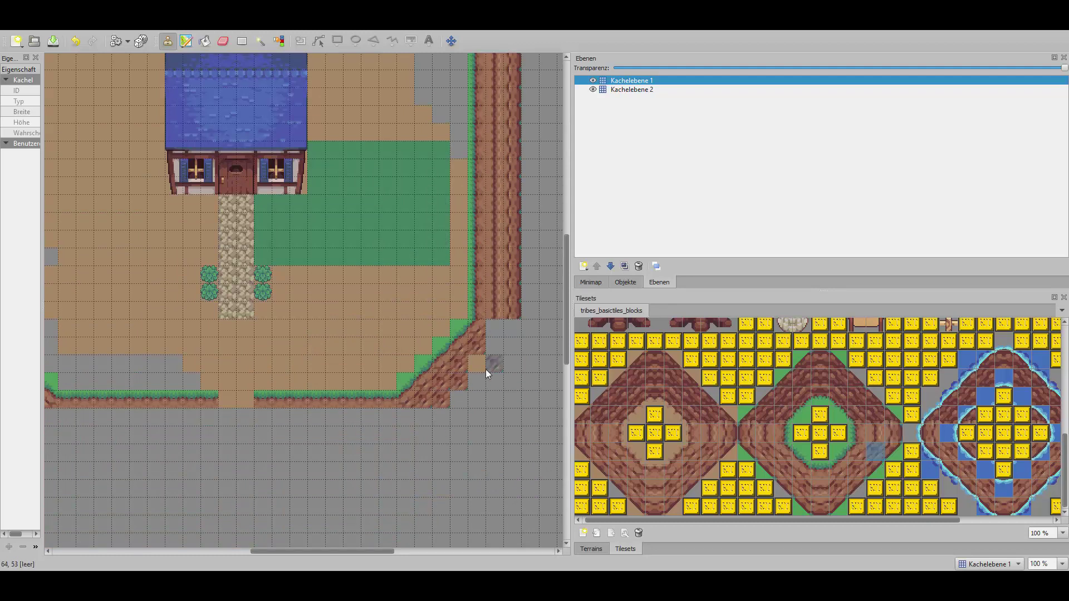
left_click(473, 362)
left_click(489, 348)
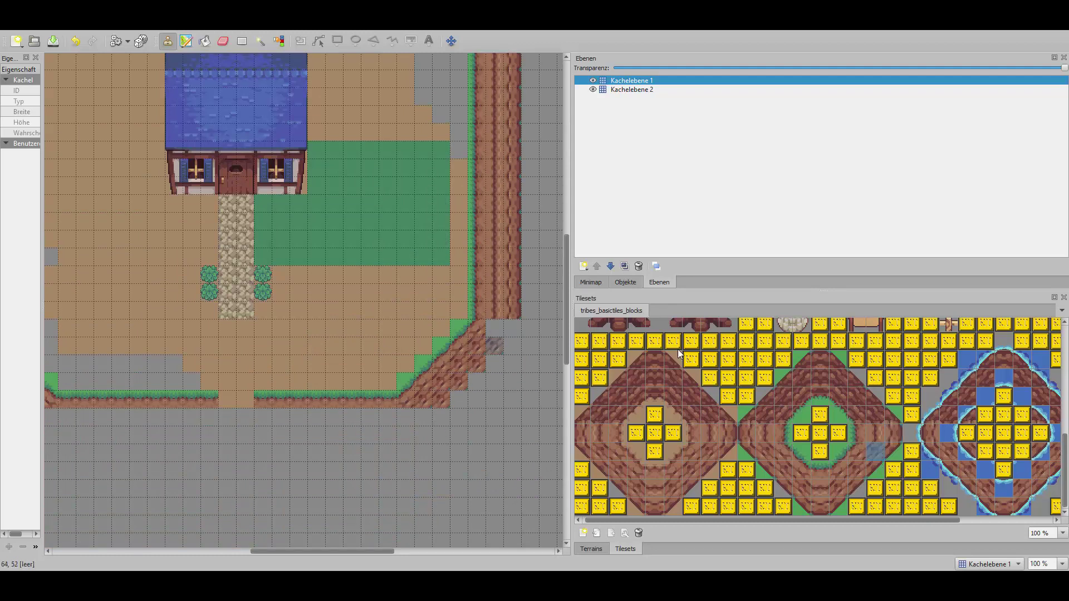
left_click(876, 434)
left_click(499, 331)
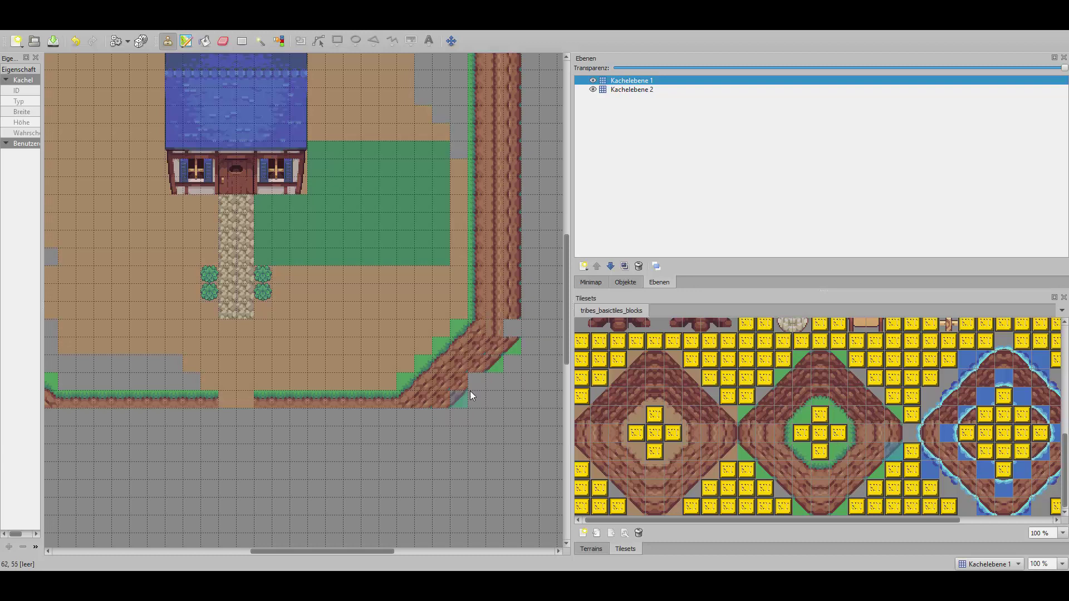
Step: Place two adjoining cliff corner tiles on the bottom edge and pick a cliff wall tile
left_click(445, 420)
left_click(822, 508)
left_click(418, 422)
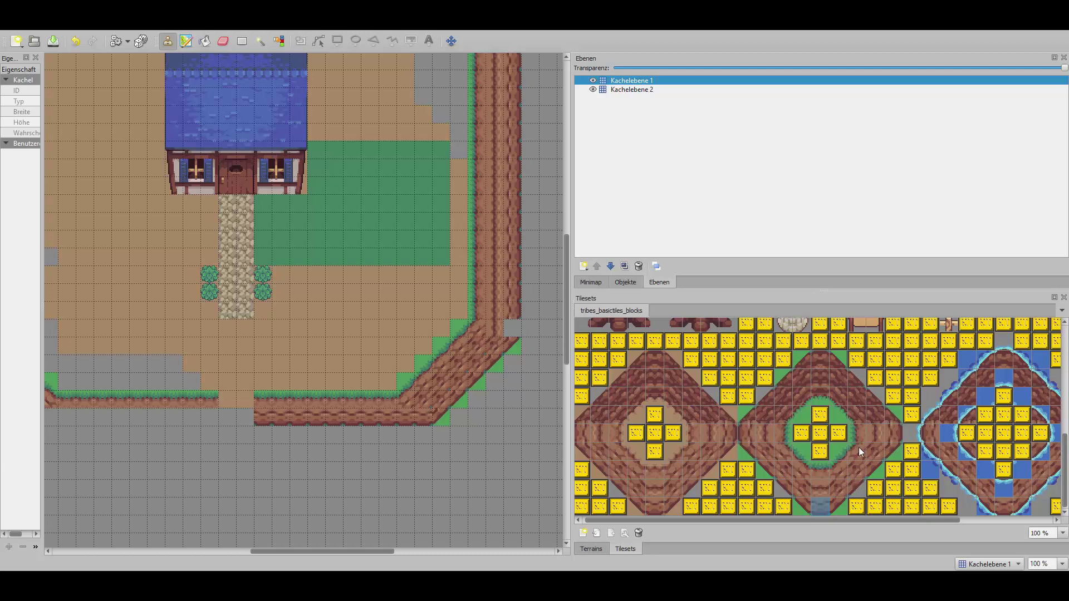
left_click(895, 431)
scroll(476, 462, "up", 4)
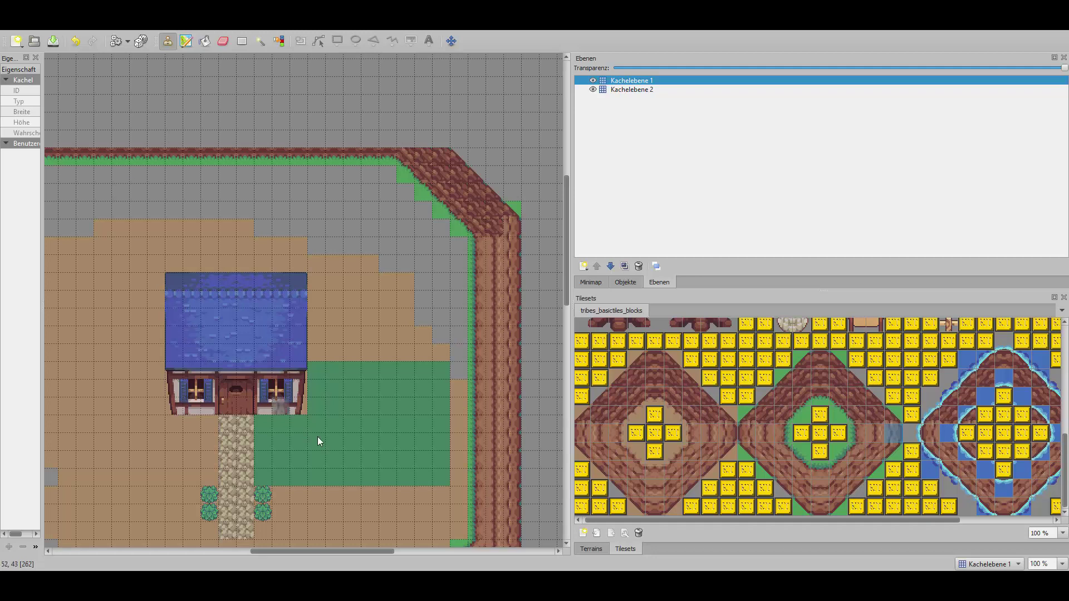
scroll(320, 437, "down", 5)
scroll(320, 437, "up", 1)
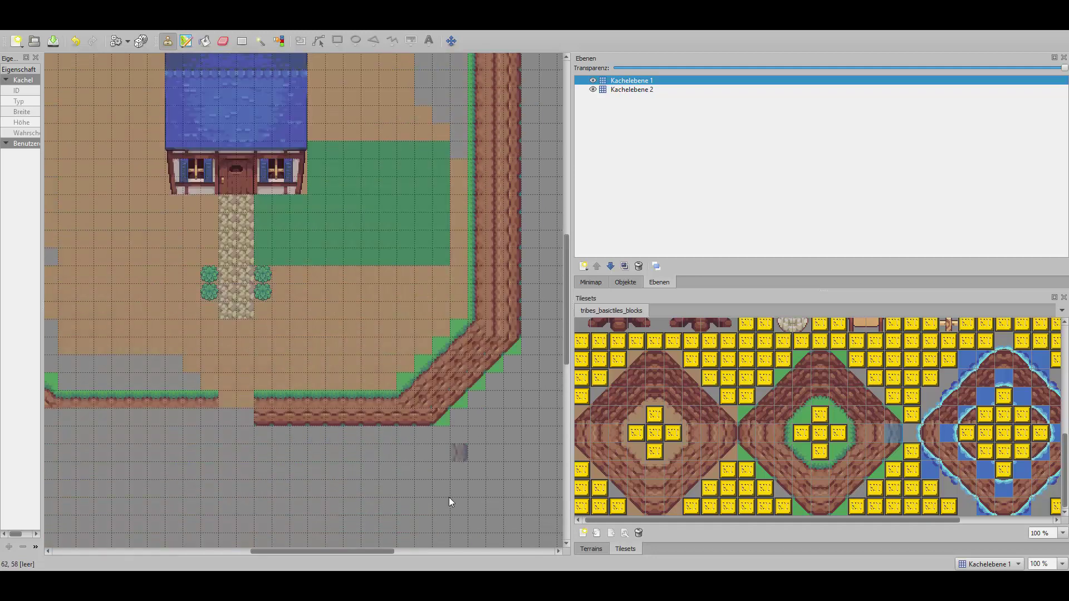
mouse_move(373, 551)
left_mouse_down()
mouse_move(279, 551)
mouse_move(416, 550)
mouse_move(377, 550)
left_mouse_up()
Step: Add grass trim below the lower-right cliff and a cliff tile at the bottom gap's edge
scroll(403, 456, "up", 4)
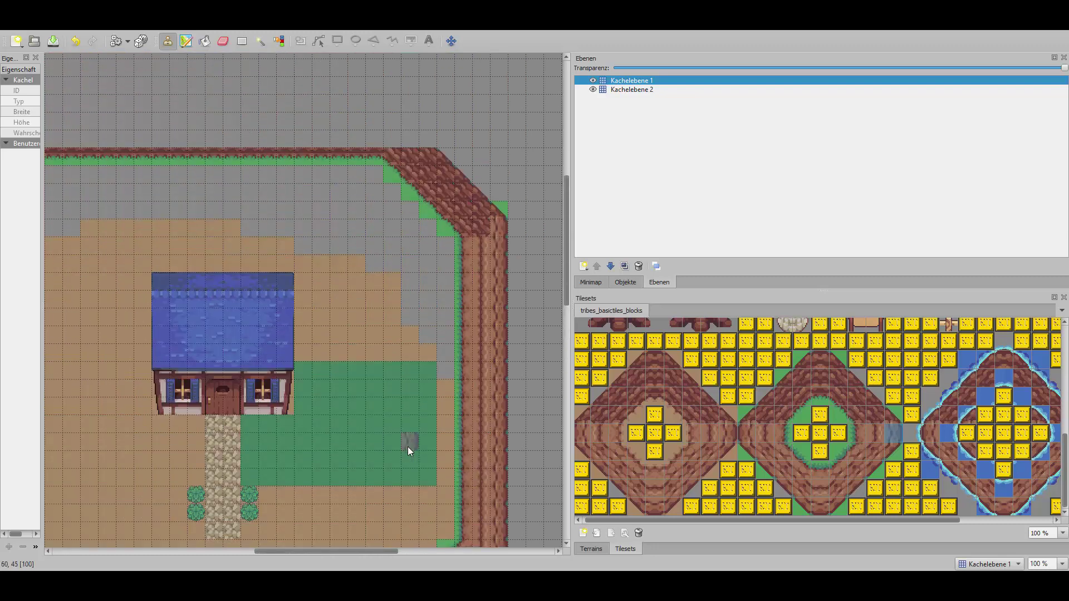
scroll(412, 446, "down", 5)
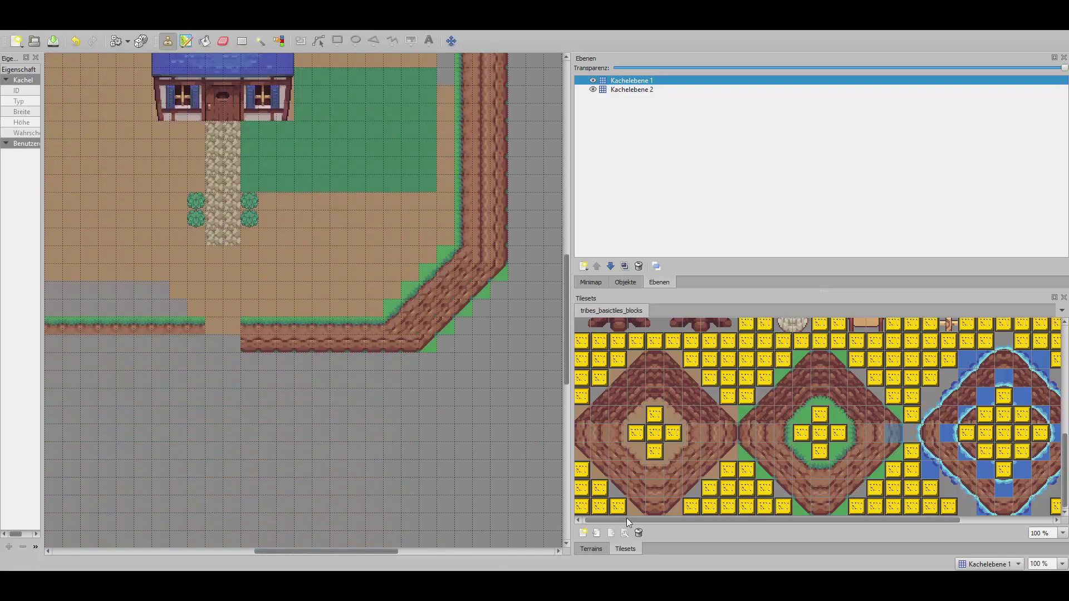
left_click(835, 510)
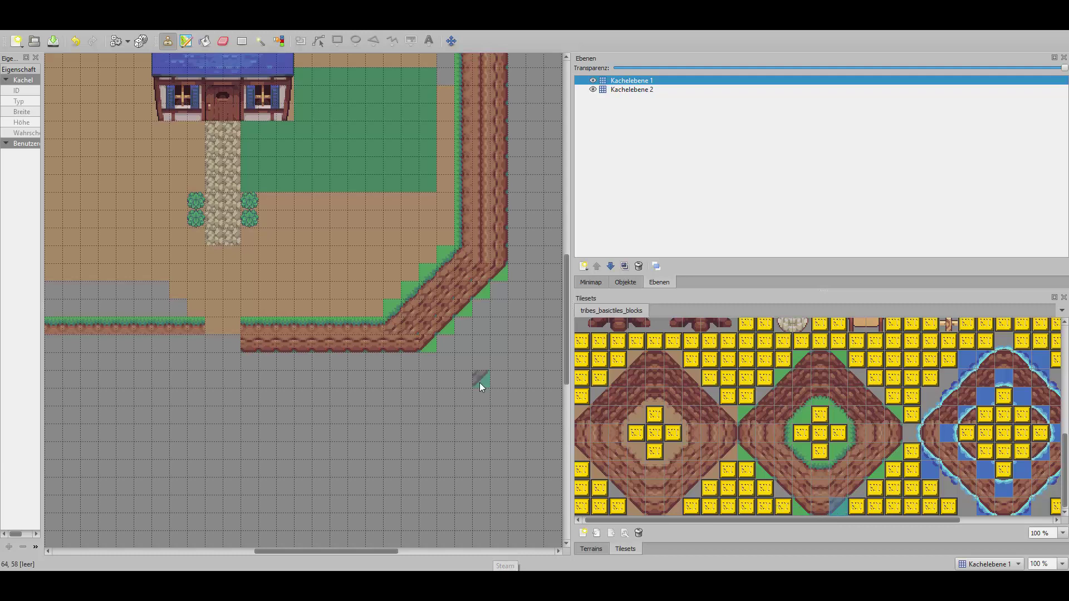
left_click(412, 360)
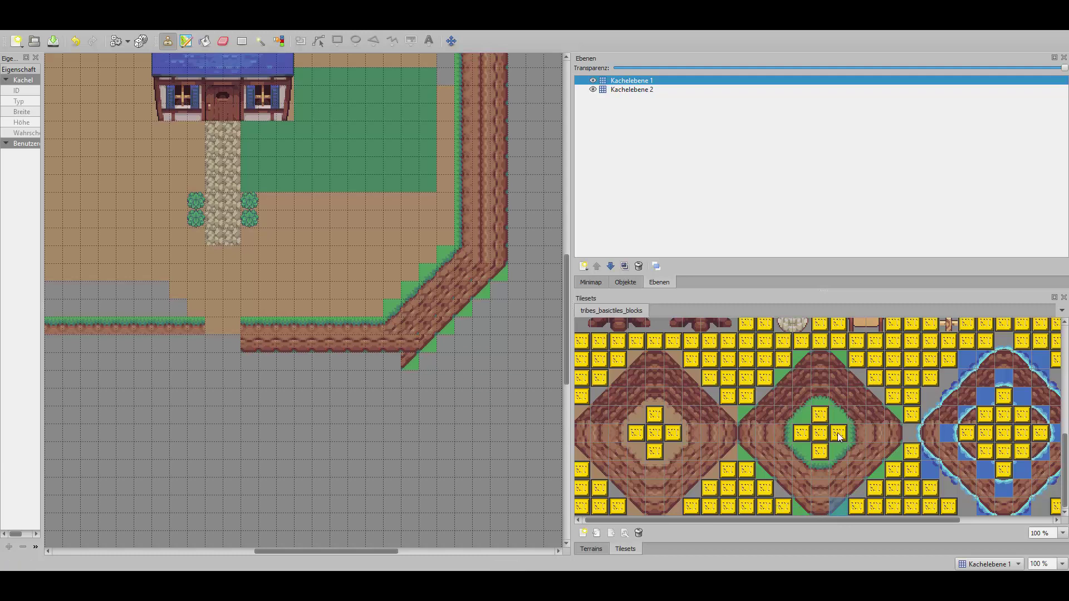
left_click(819, 494)
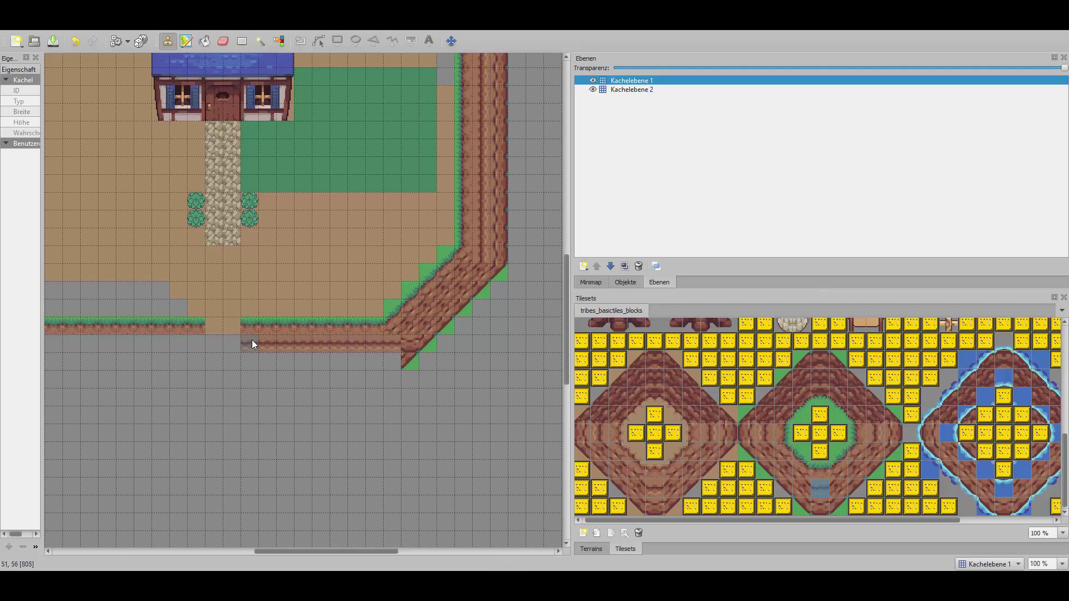
left_click(400, 344)
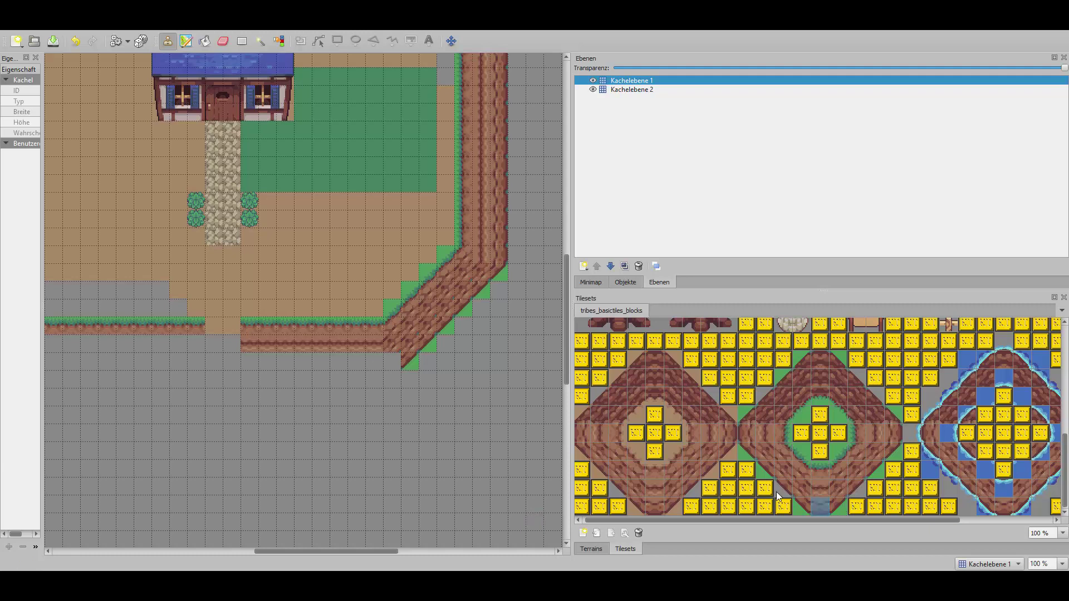
Step: Paint the lower cliff tier as a row of cliff tiles along the bottom edge
left_click_drag(392, 362, 347, 361)
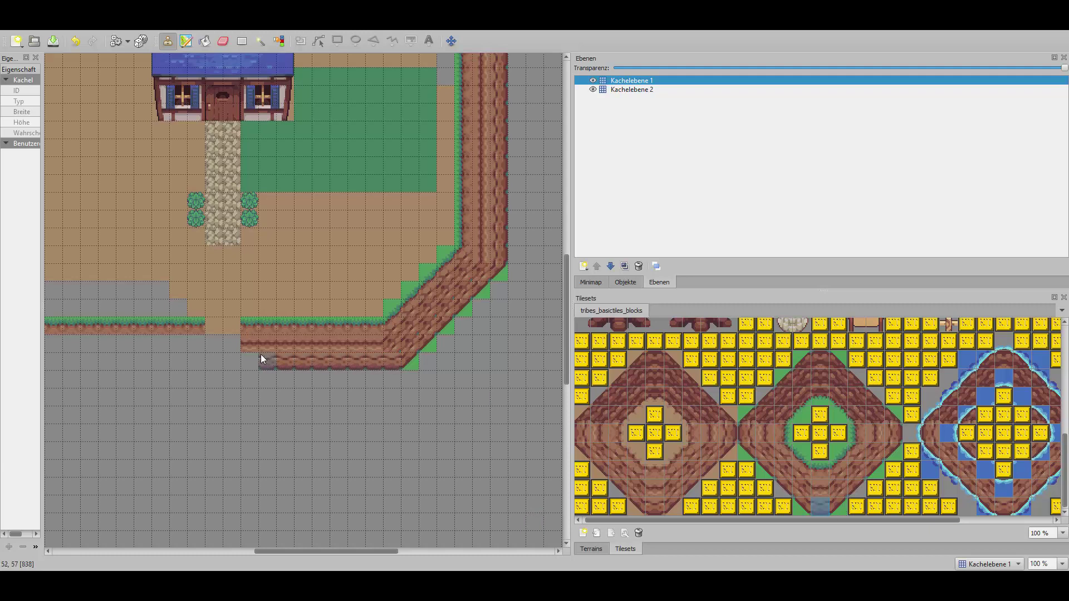
scroll(284, 501, "up", 2)
left_click_drag(302, 550, 206, 537)
left_click_drag(535, 440, 383, 435)
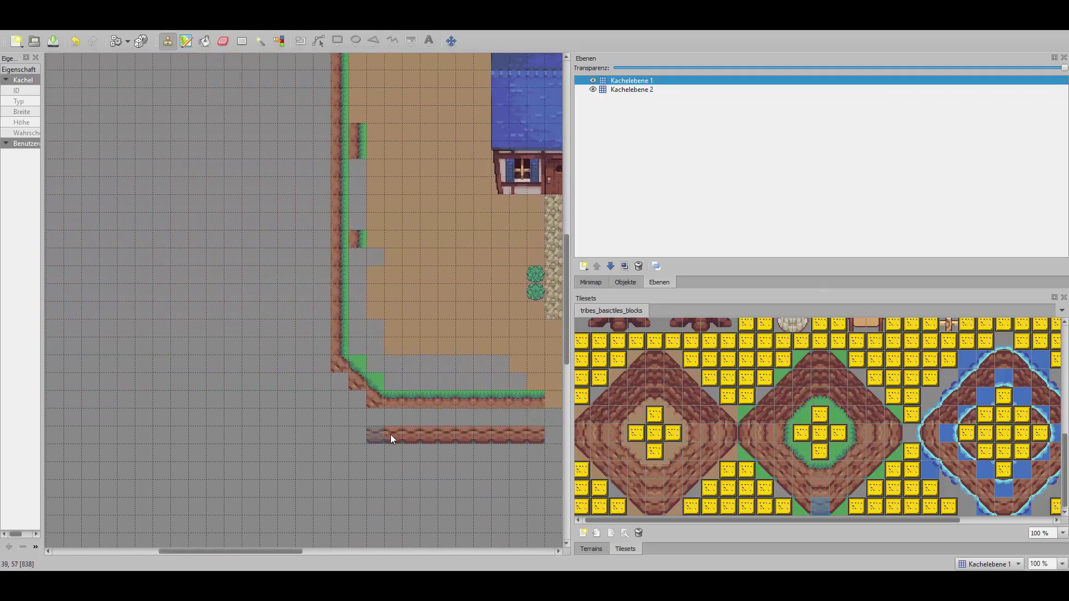
left_click(391, 439)
Step: Paint diagonal cliff pieces up-left at the corner and extend the wall up the left side
left_click_drag(356, 433, 305, 397)
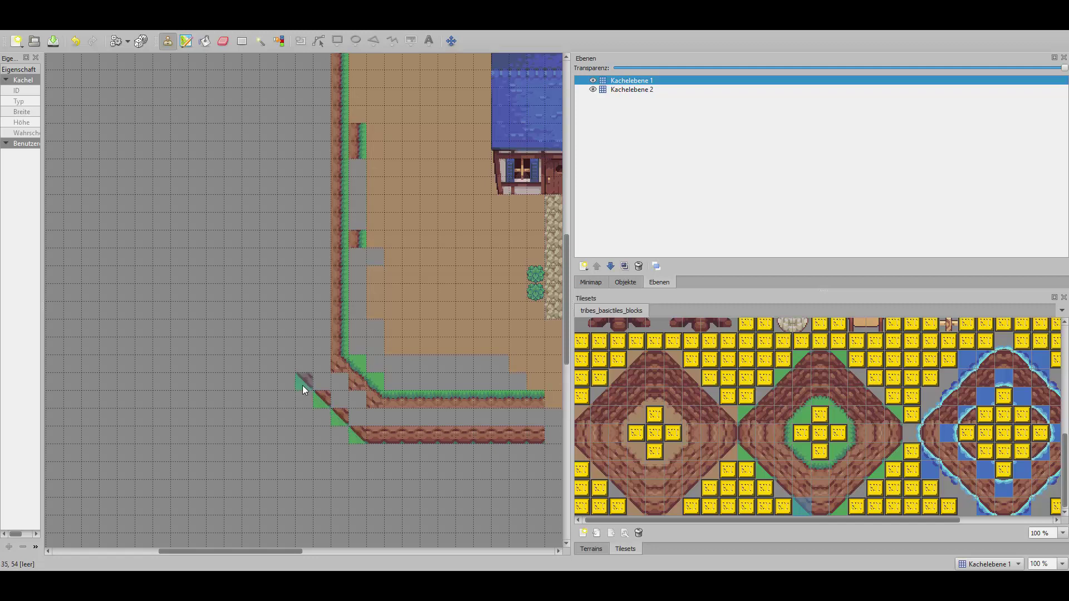
left_click(303, 385)
left_click(747, 435)
left_click_drag(303, 363, 321, 316)
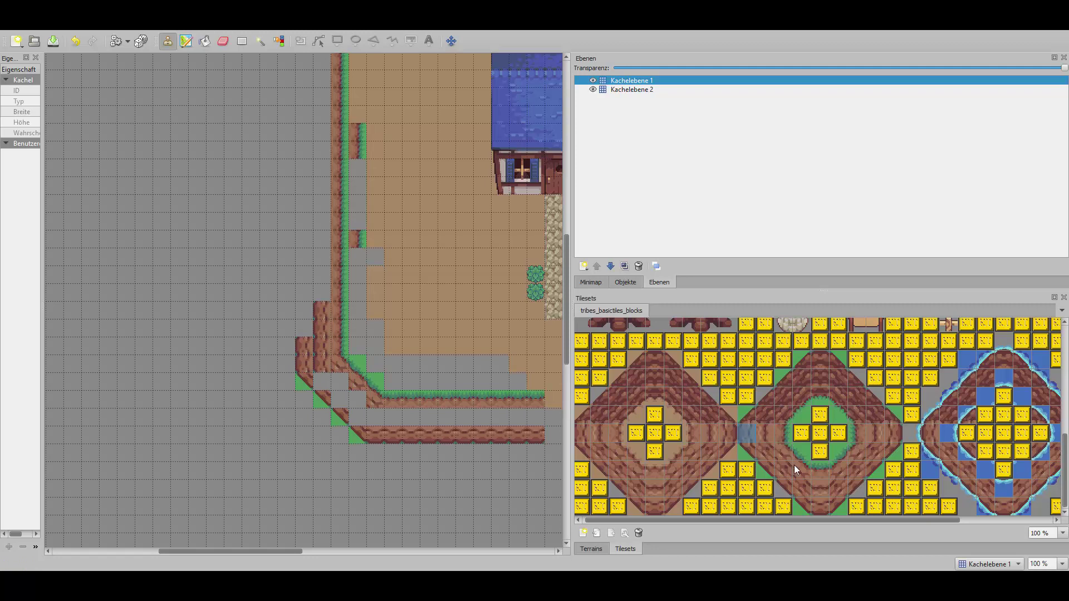
Step: Add grass corners along the diagonal cliff and plain grass down the cliff's left column
scroll(769, 462, "up", 5)
scroll(774, 458, "down", 5)
left_click(802, 505)
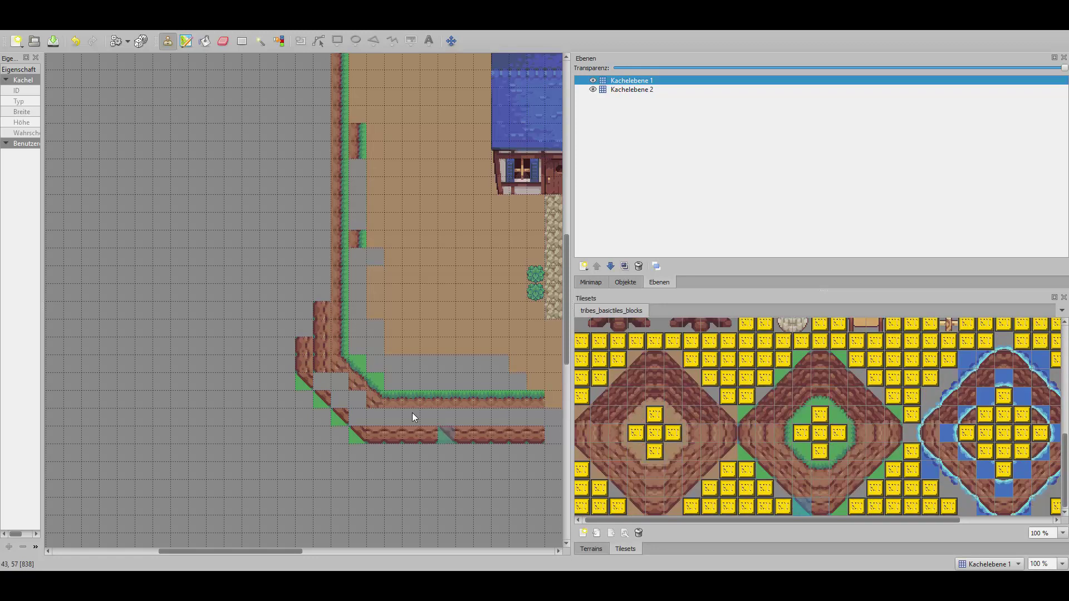
left_click(350, 429)
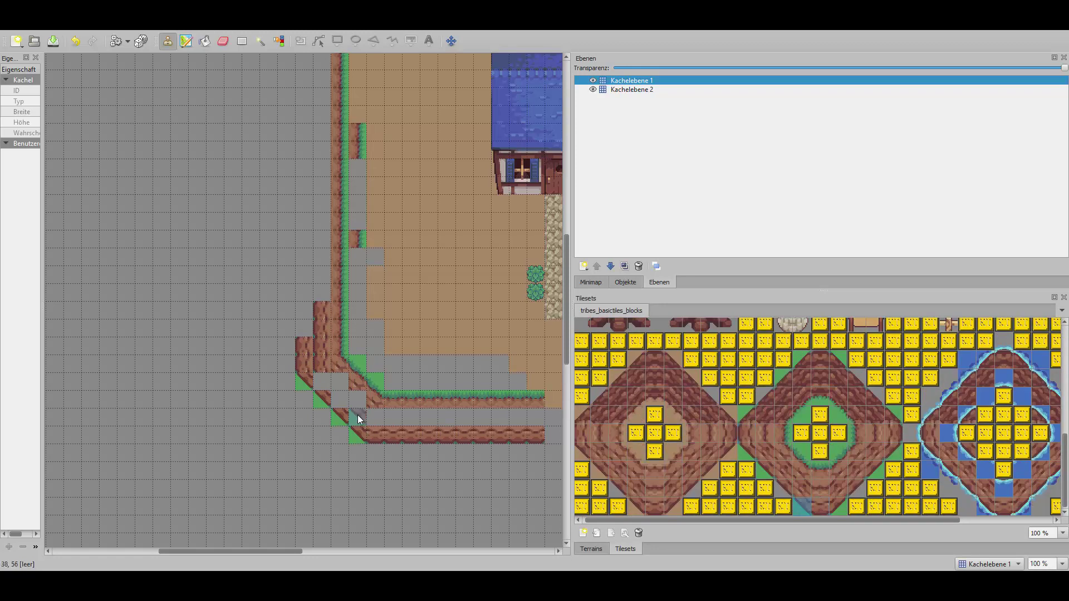
left_click(324, 384)
scroll(681, 461, "up", 5)
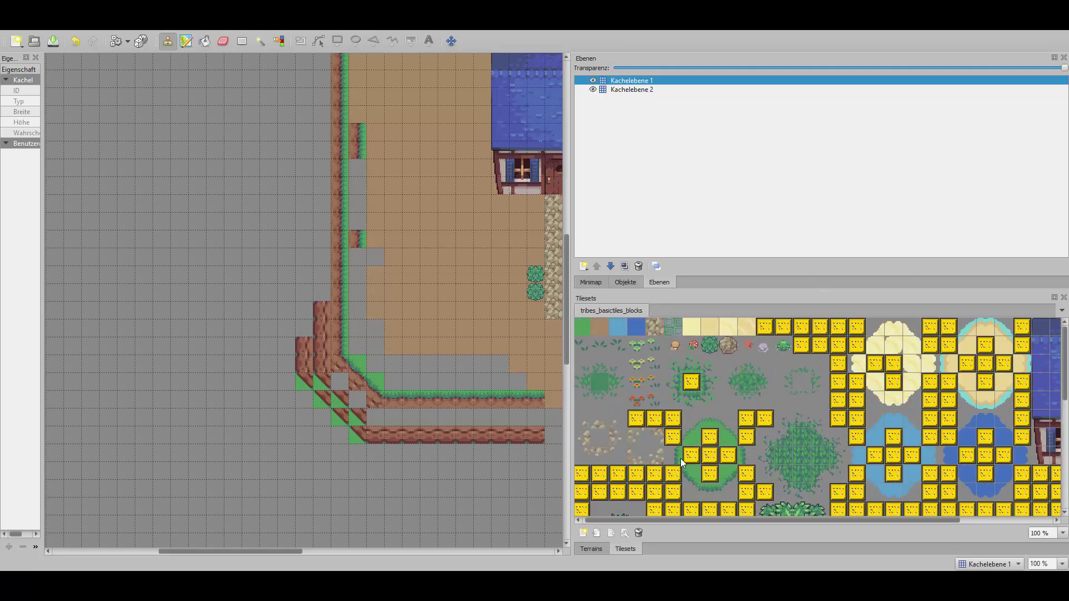
left_click(584, 327)
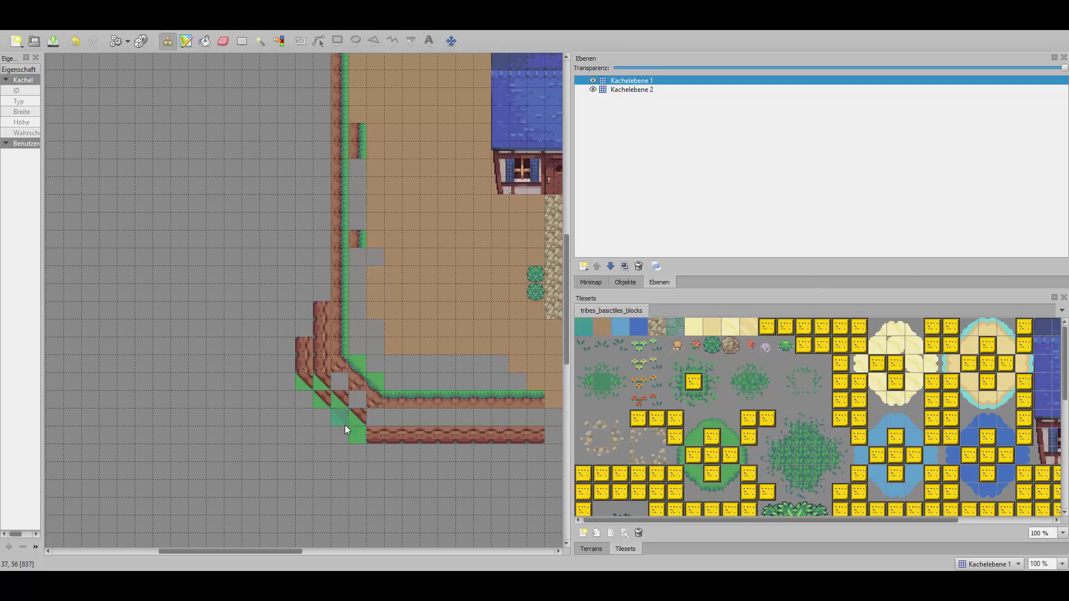
left_click_drag(303, 383, 304, 328)
Step: Add two diagonal corner cliff tiles, cap the lower row, and fill the row between tiers
scroll(687, 427, "down", 5)
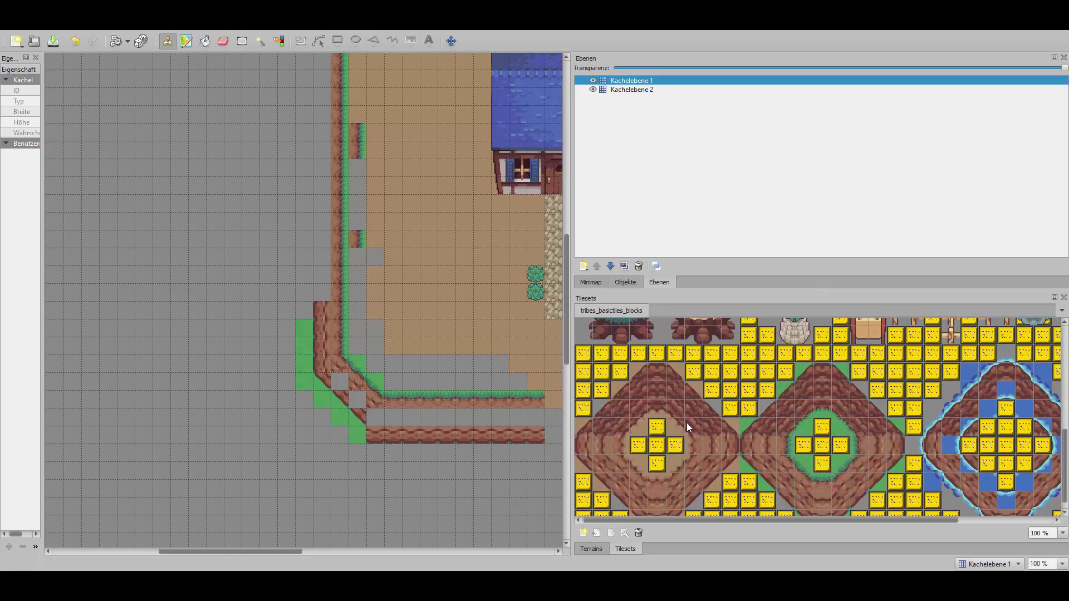
left_click(790, 481)
left_click_drag(344, 385, 358, 398)
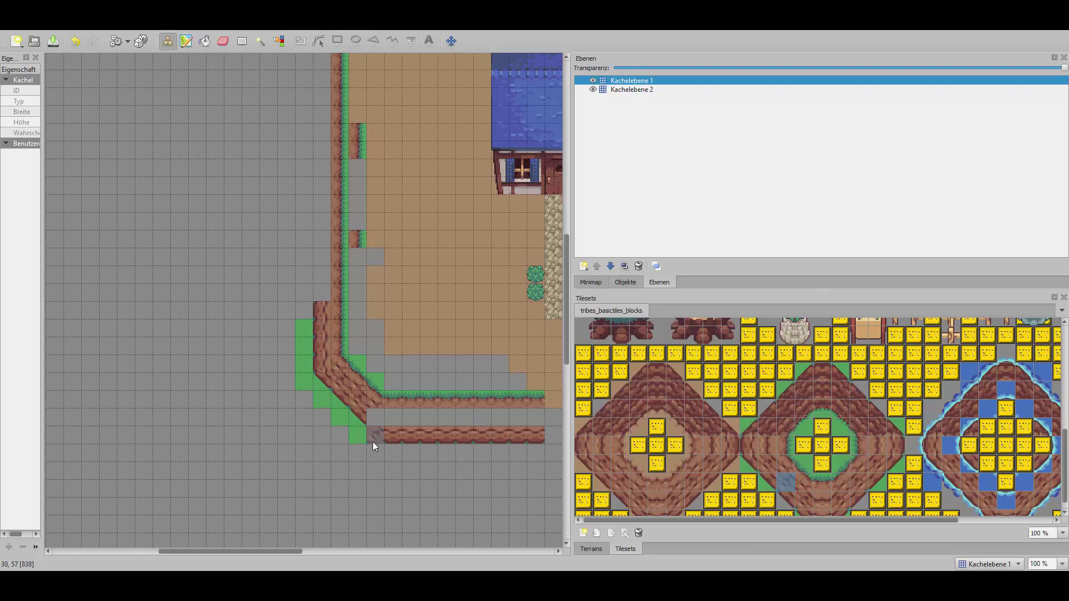
left_click(803, 512)
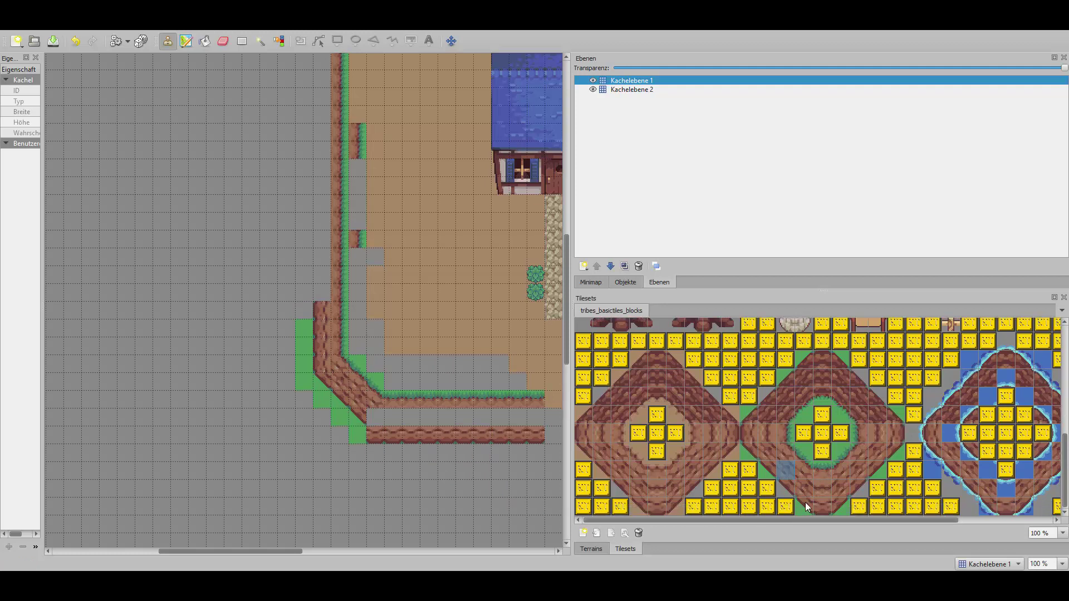
left_click(376, 429)
left_click(819, 495)
left_click_drag(371, 421, 521, 423)
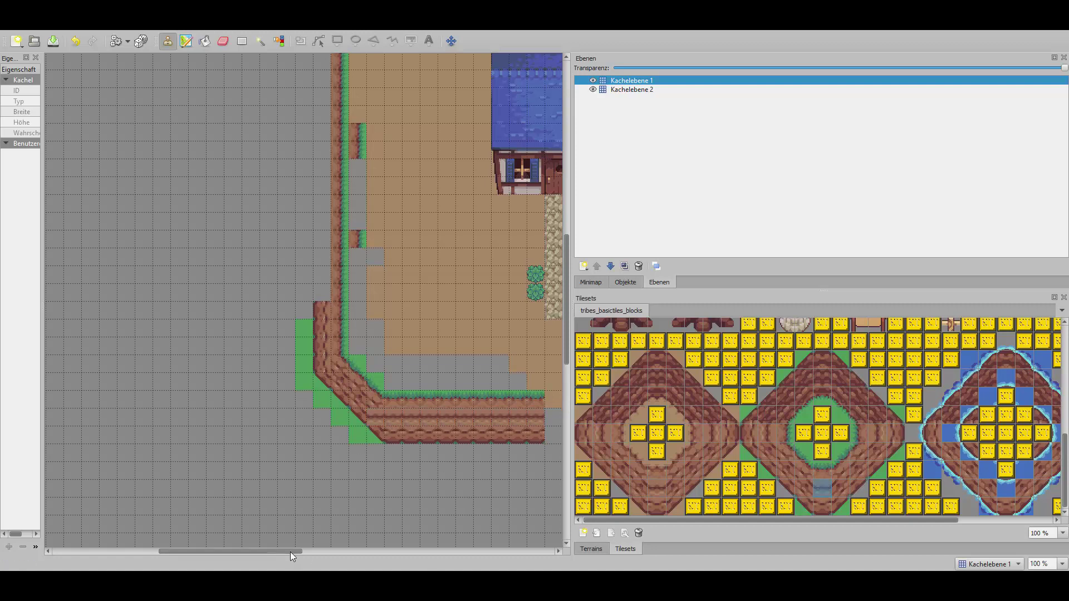
mouse_move(289, 552)
left_mouse_down()
mouse_move(363, 552)
mouse_move(287, 550)
left_mouse_up()
Step: Extend the brown wall column up two tiles, stretch the top wall left, and add a rounded corner
left_click(756, 433)
scroll(254, 405, "up", 4)
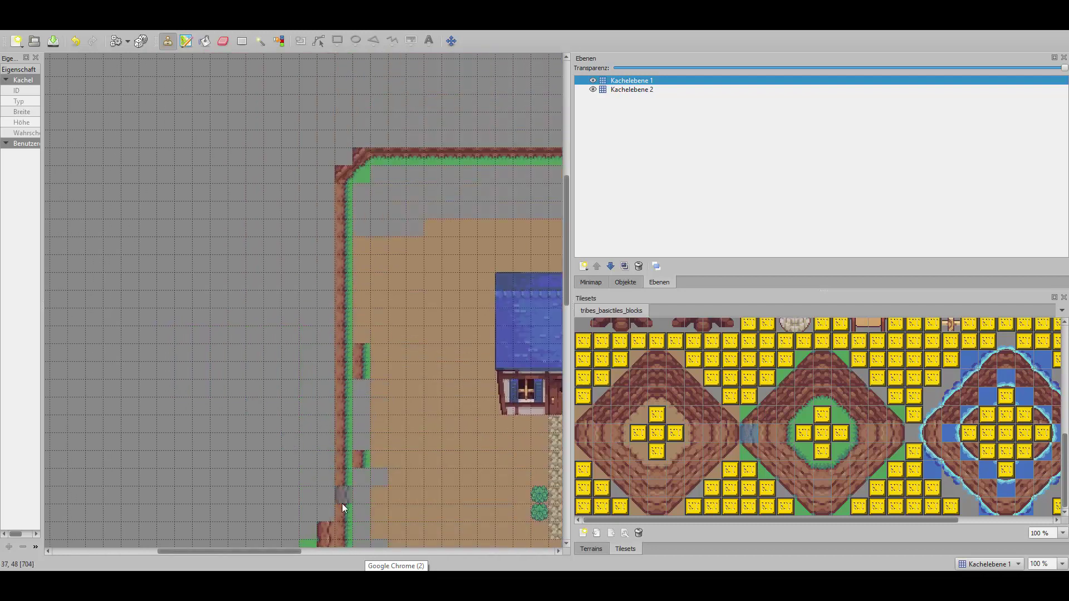
left_click_drag(326, 439, 326, 402)
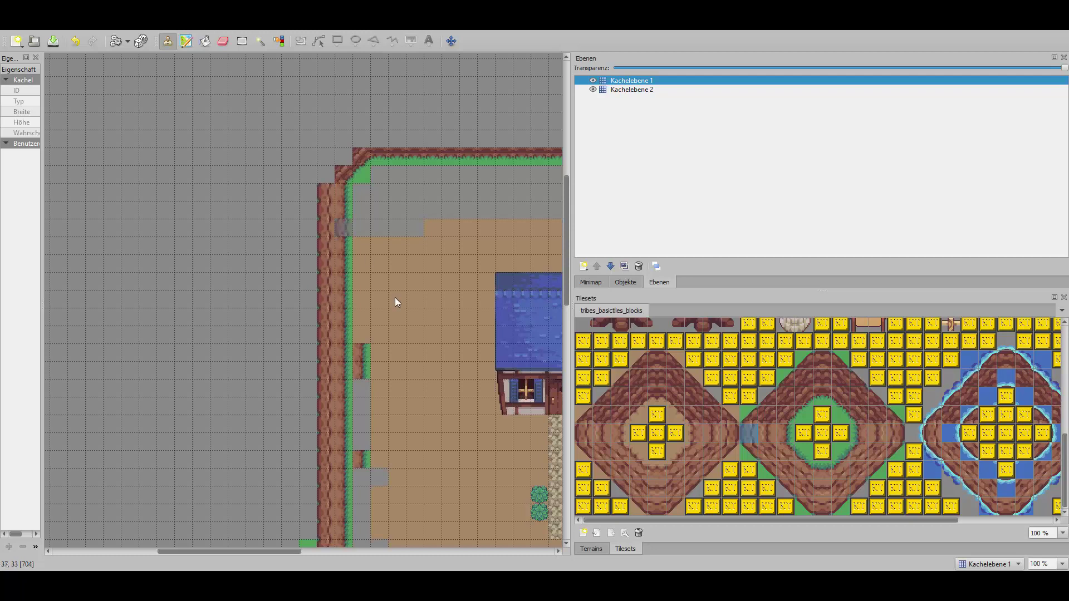
scroll(402, 309, "up", 4)
left_click(758, 410)
left_click(766, 414)
left_click(349, 309)
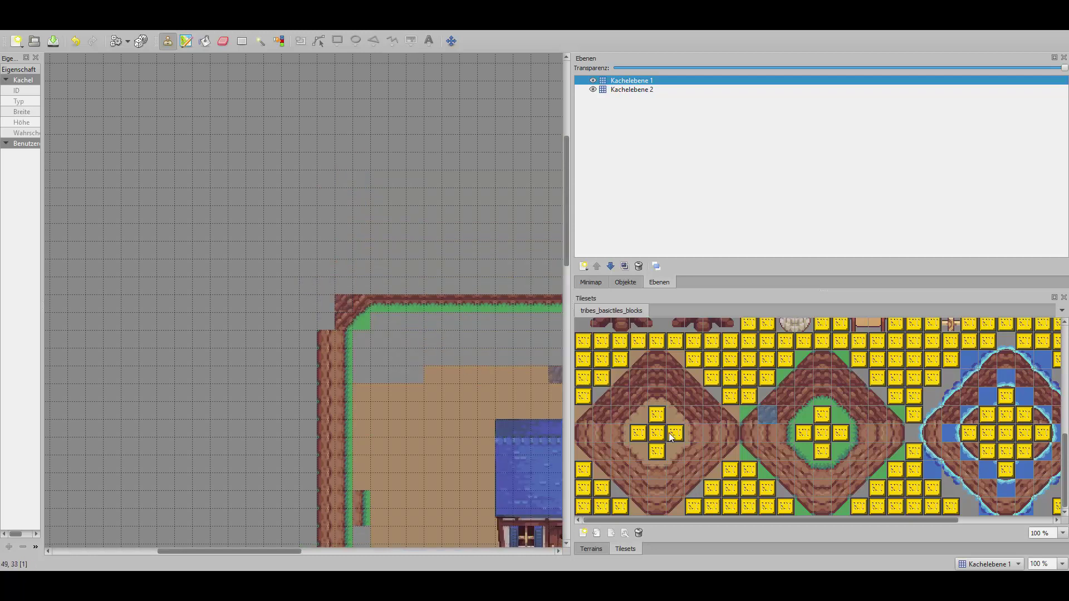
left_click(328, 322)
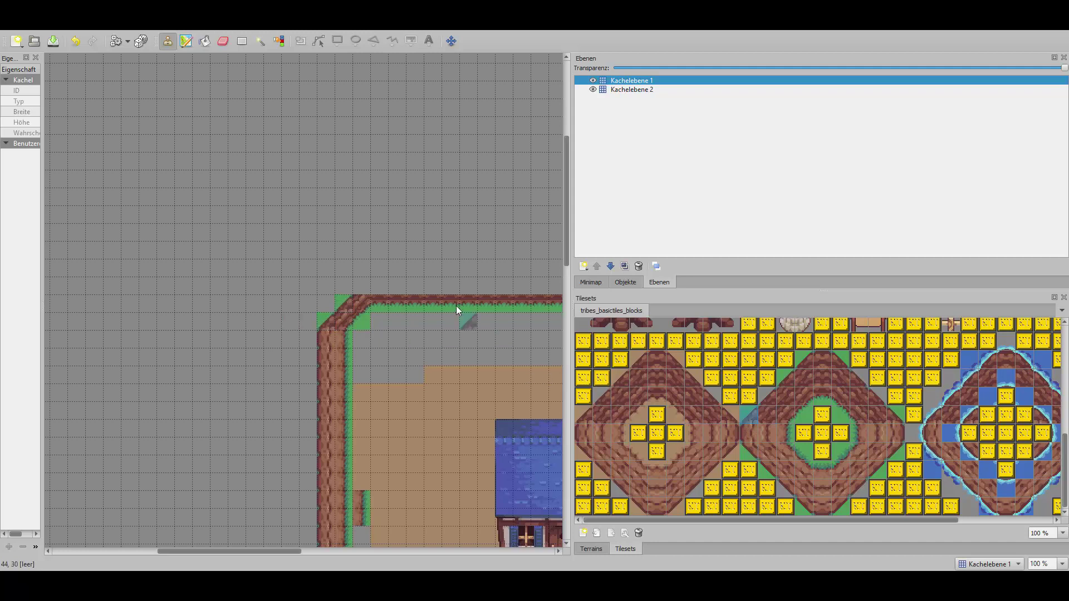
left_click_drag(278, 551, 346, 546)
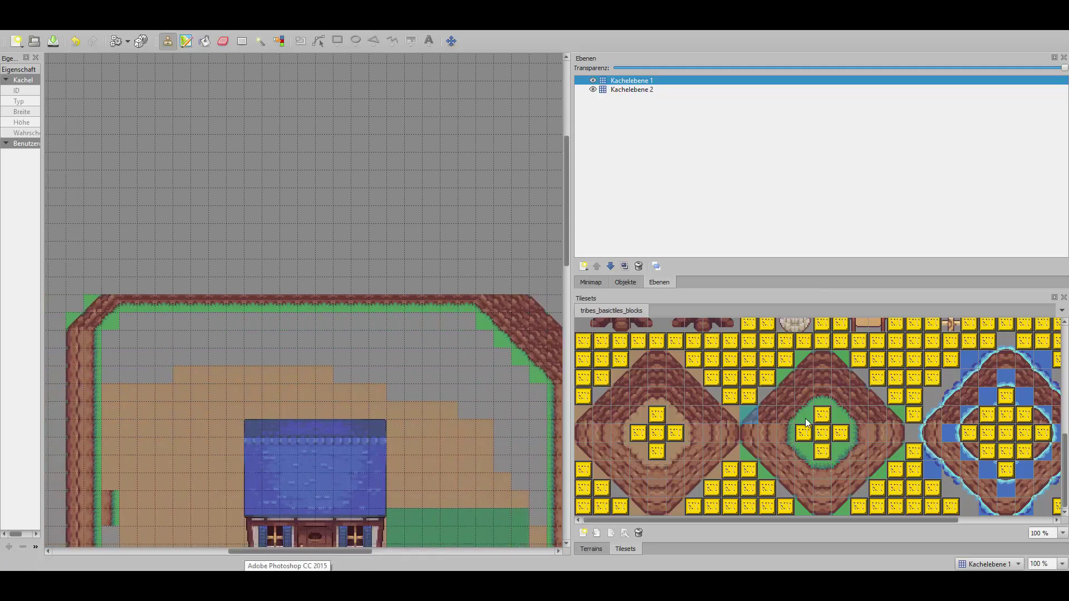
Step: Paint the upper cliff row leftward along the island's top edge
left_click(826, 386)
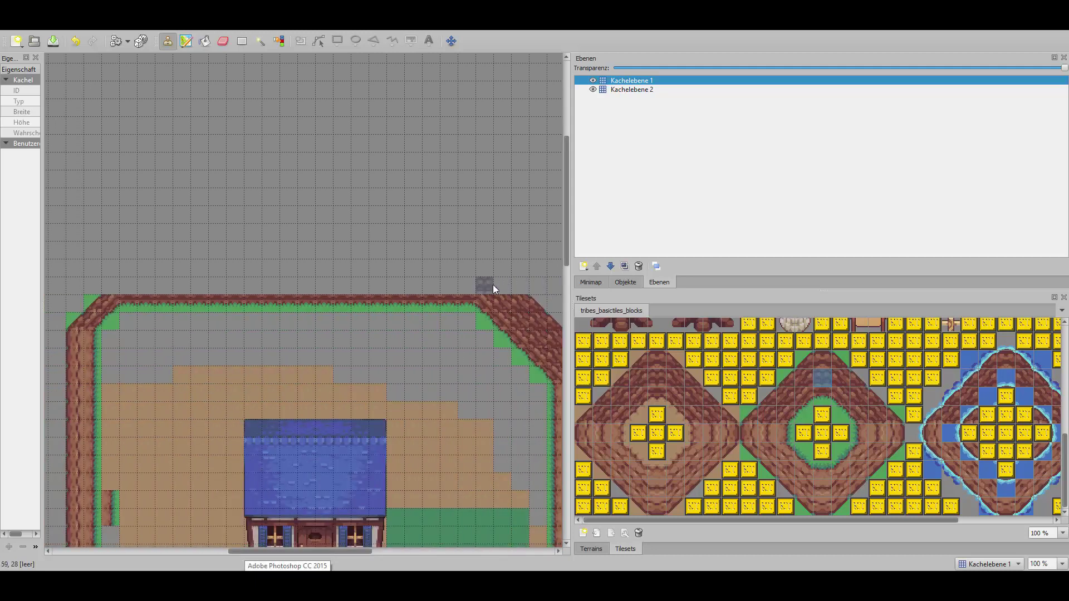
left_click(859, 378)
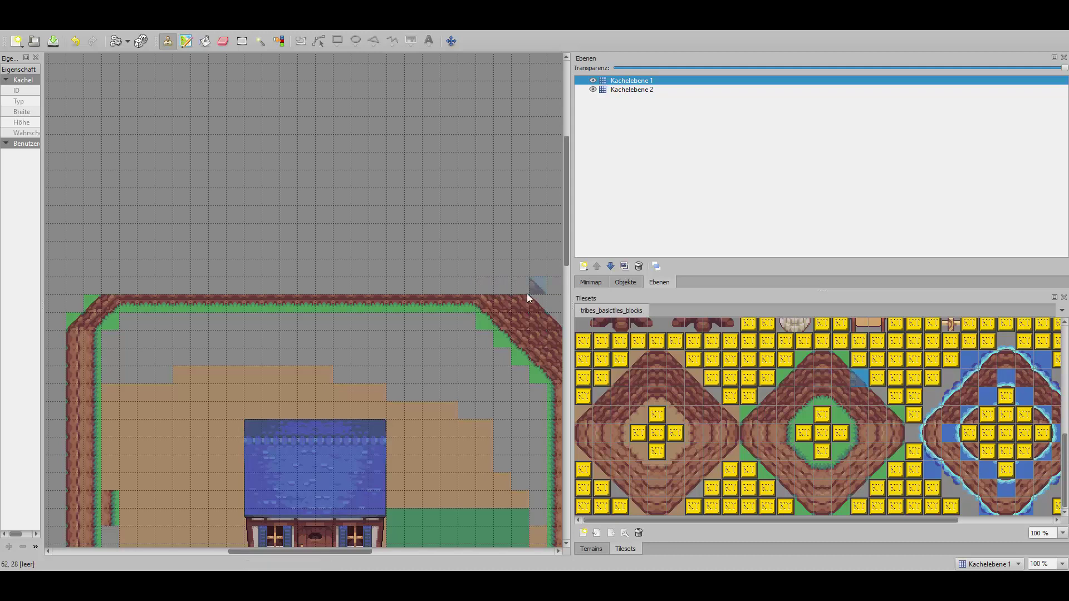
left_click(824, 360)
left_click_drag(499, 285, 429, 285)
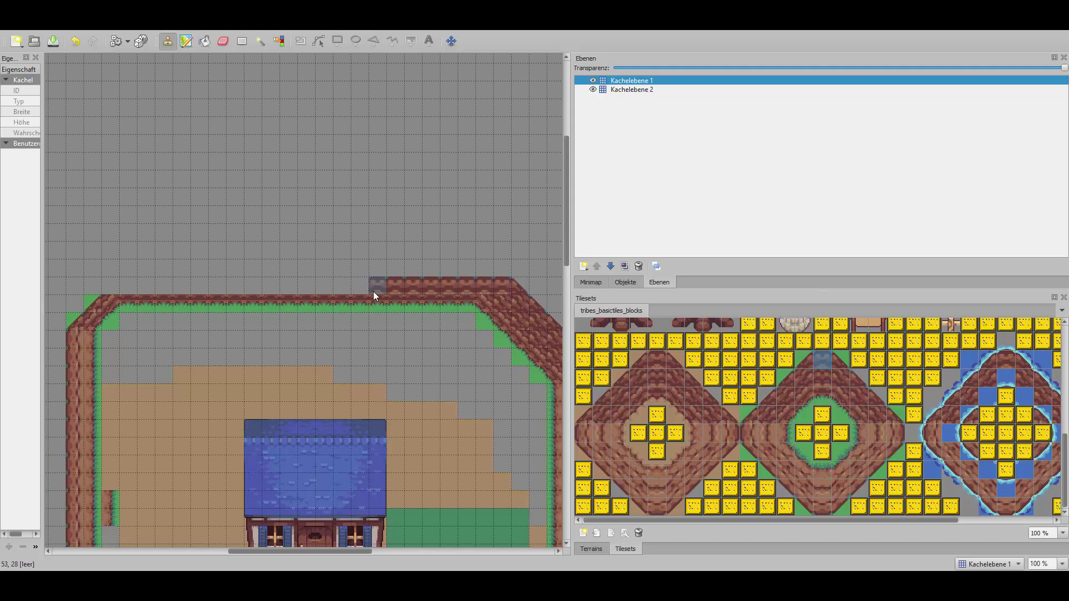
left_click_drag(373, 289, 251, 292)
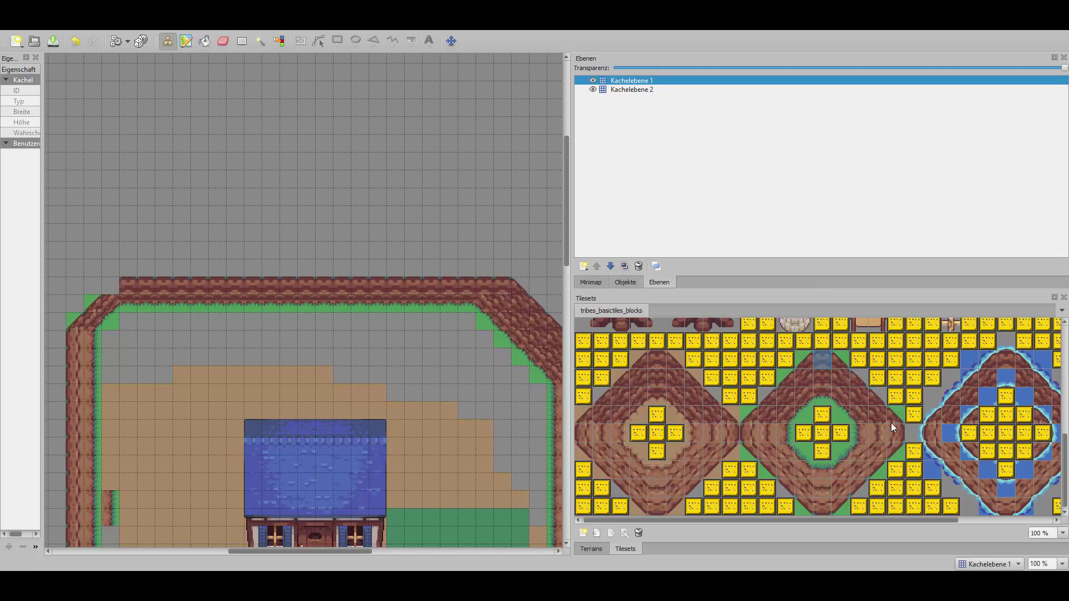
left_click(803, 362)
Step: Select the three-column palm tree tiles and stamp the palm right of the house on the first layer
scroll(324, 454, "down", 5)
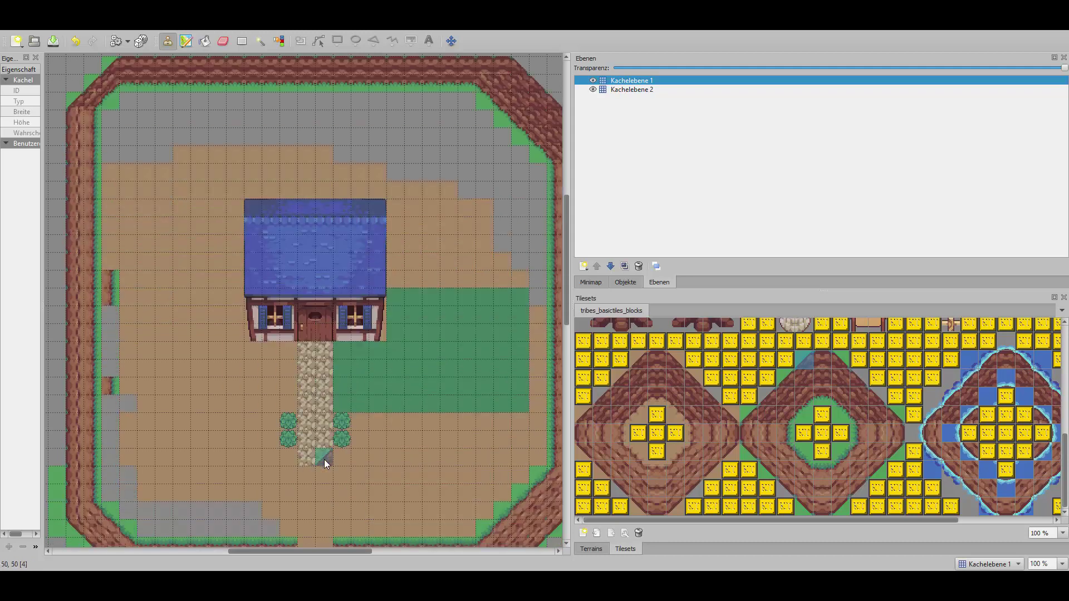
scroll(324, 454, "down", 4)
scroll(323, 446, "up", 4)
scroll(777, 435, "up", 3)
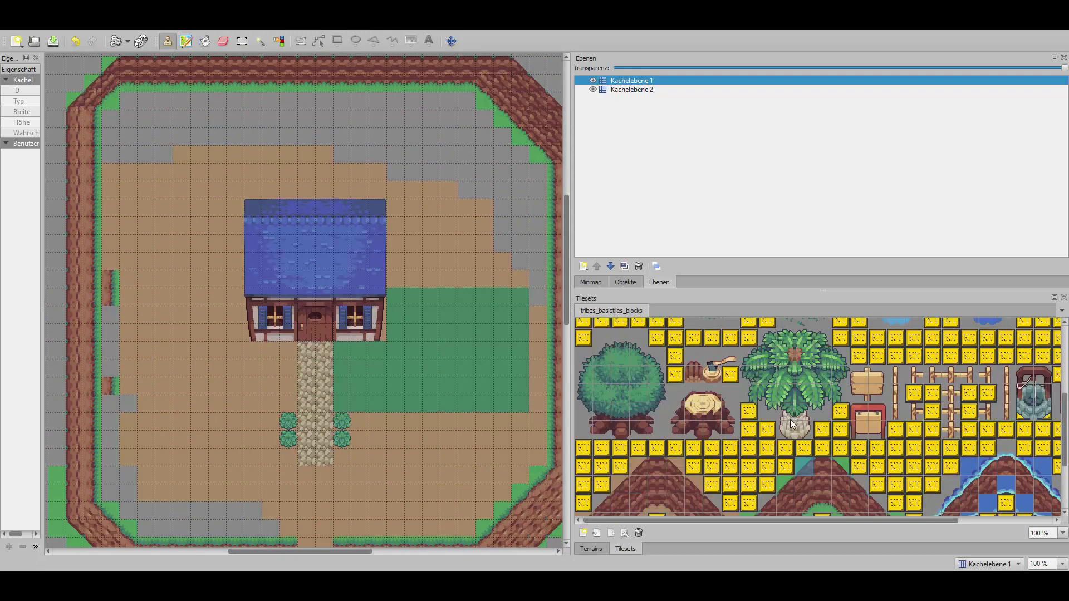
left_click(788, 429)
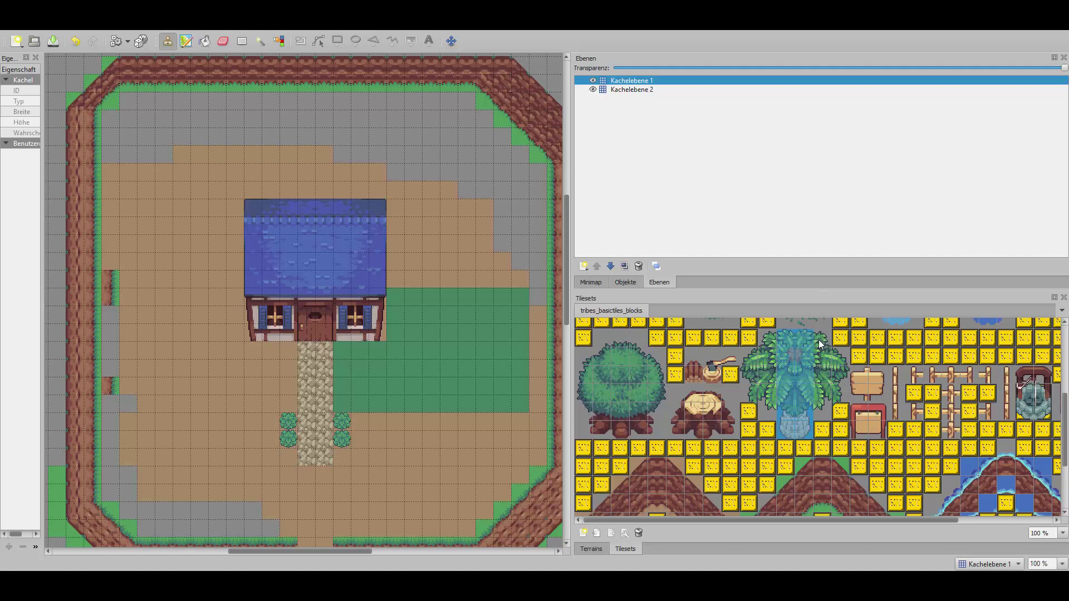
left_click_drag(818, 341, 842, 363)
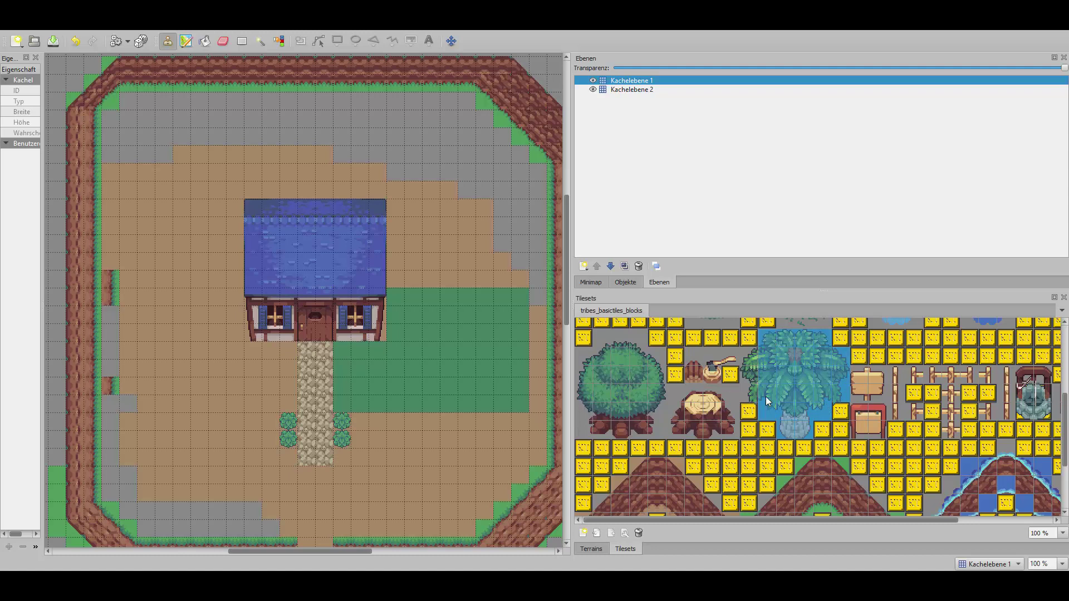
left_click_drag(752, 378, 752, 392)
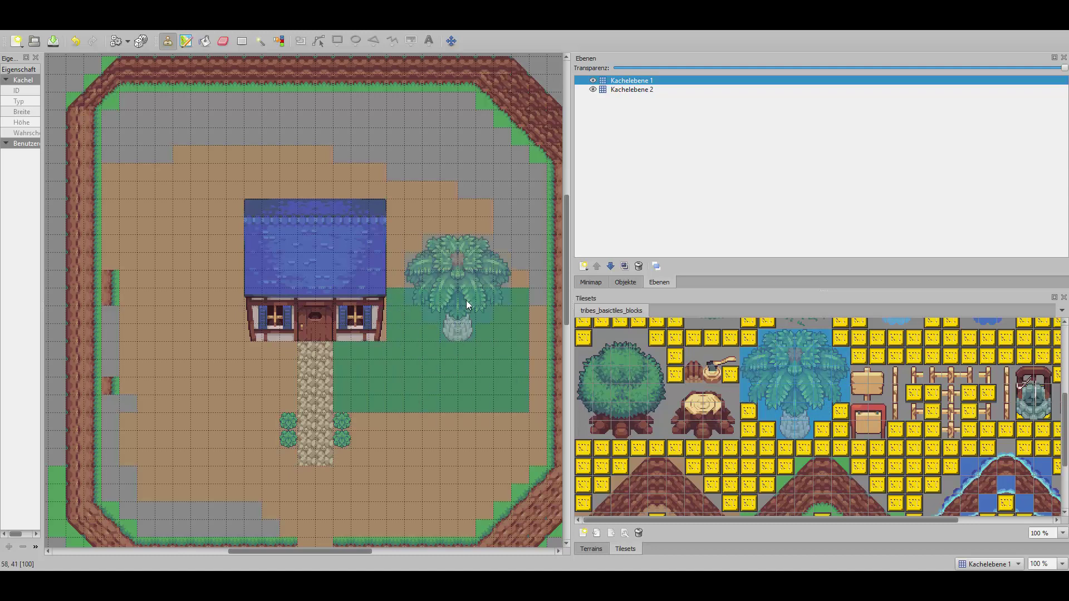
left_click(638, 89)
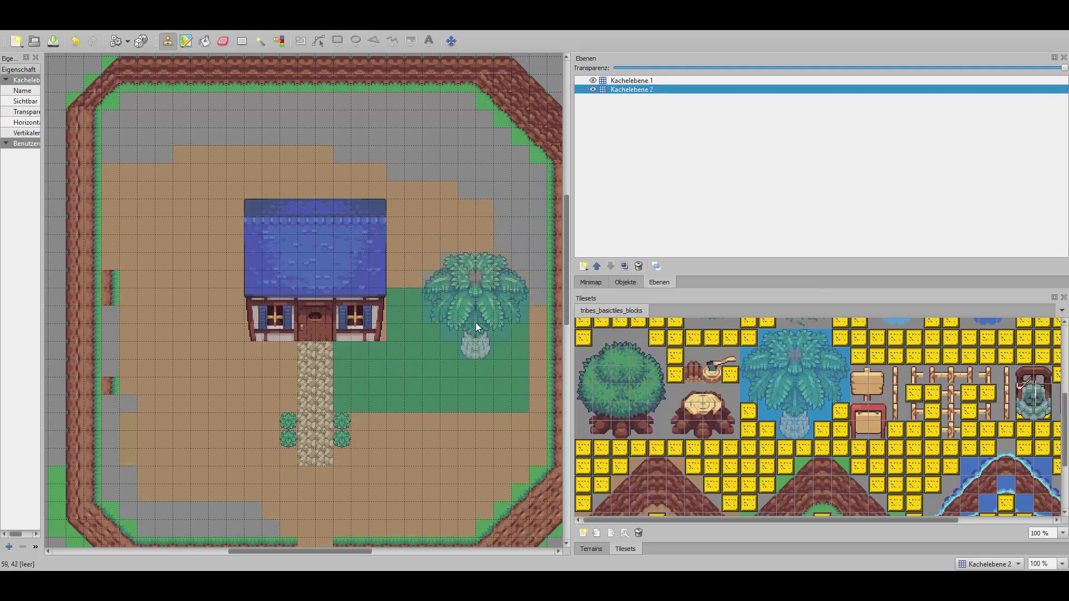
left_click(634, 80)
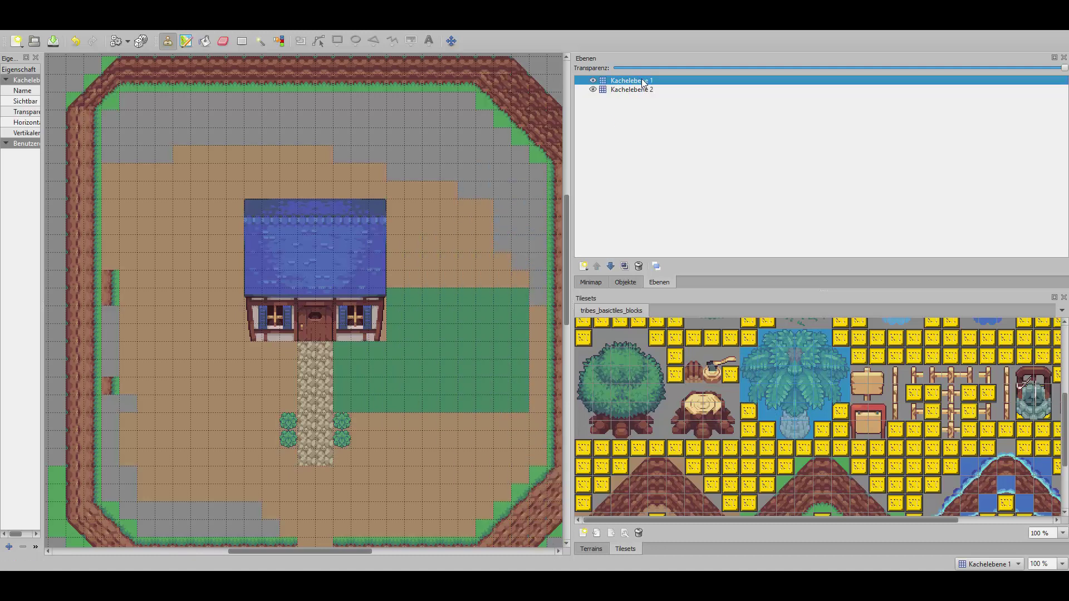
left_click(475, 279)
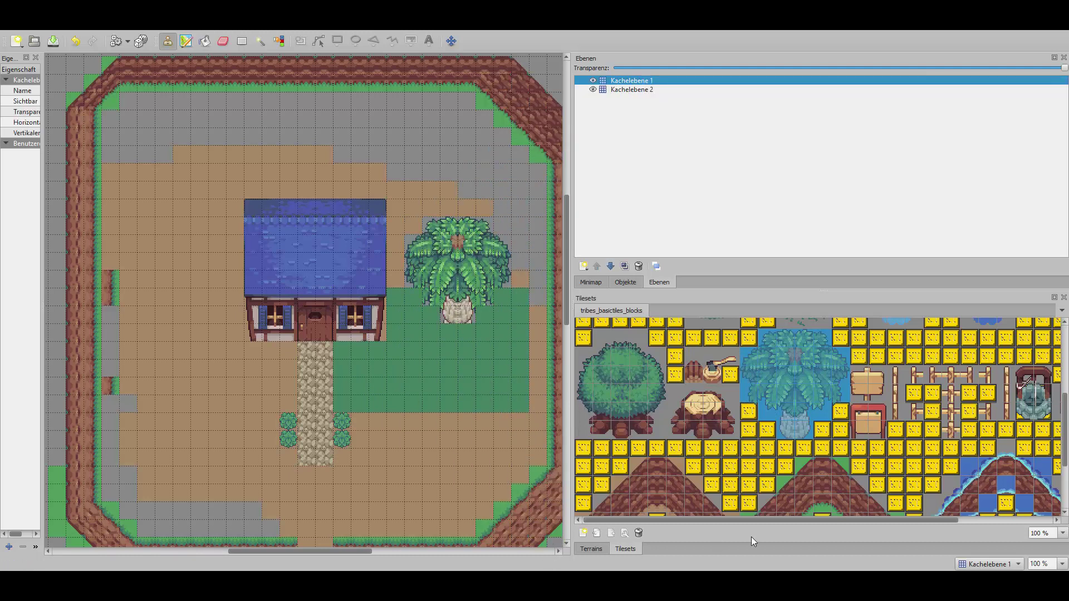
Step: On Kachelebene 2, paint green grass behind and to the upper right of the palm tree
left_click(653, 89)
scroll(748, 400, "up", 5)
left_click(583, 327)
mouse_move(518, 243)
left_mouse_down()
mouse_move(472, 242)
mouse_move(480, 296)
left_mouse_up()
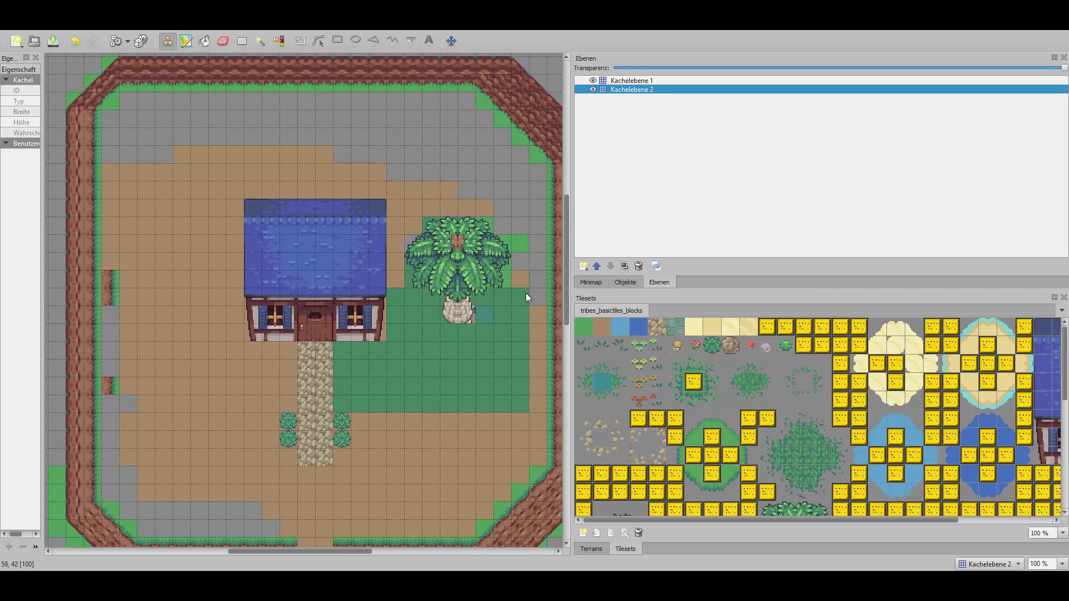
left_click_drag(521, 226, 506, 268)
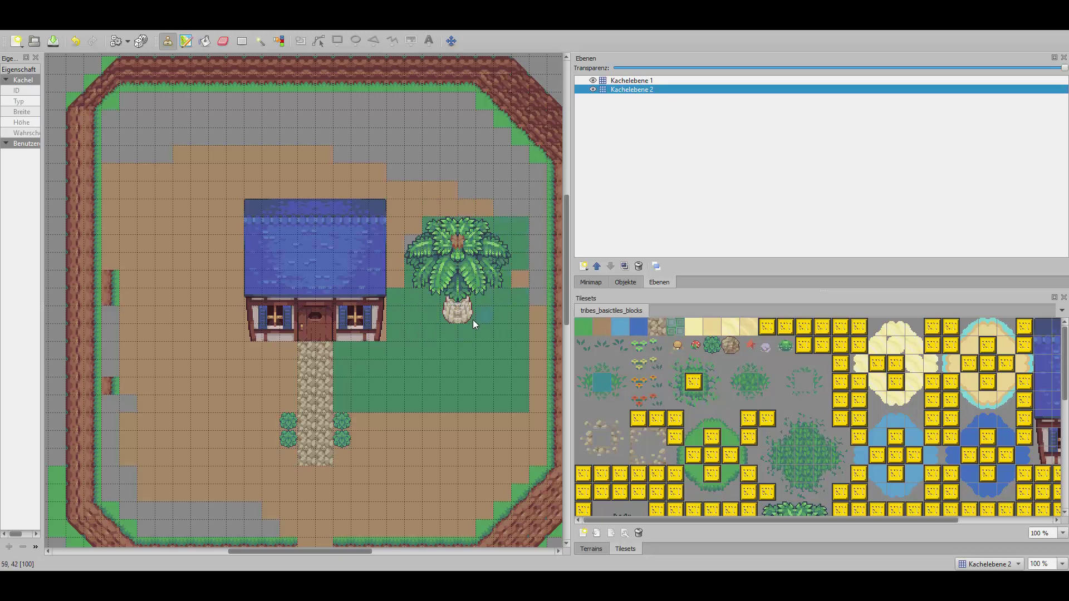
scroll(691, 462, "down", 3)
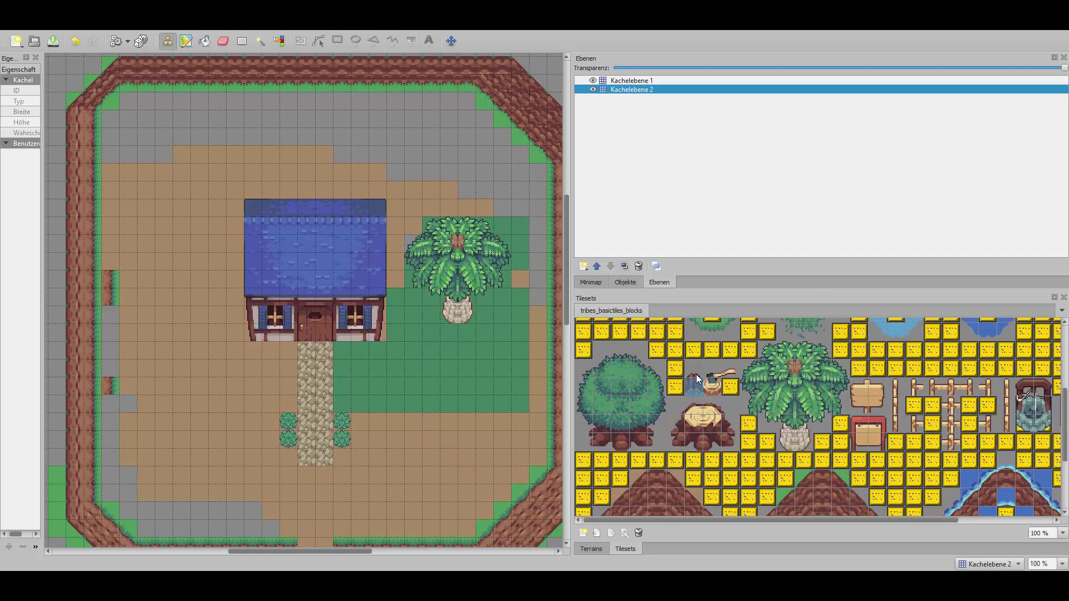
Step: Stamp the two-tile doorstep below the house door on Kachelebene 1
left_click_drag(697, 372, 695, 388)
left_click(631, 81)
left_click(349, 345)
scroll(626, 440, "up", 3)
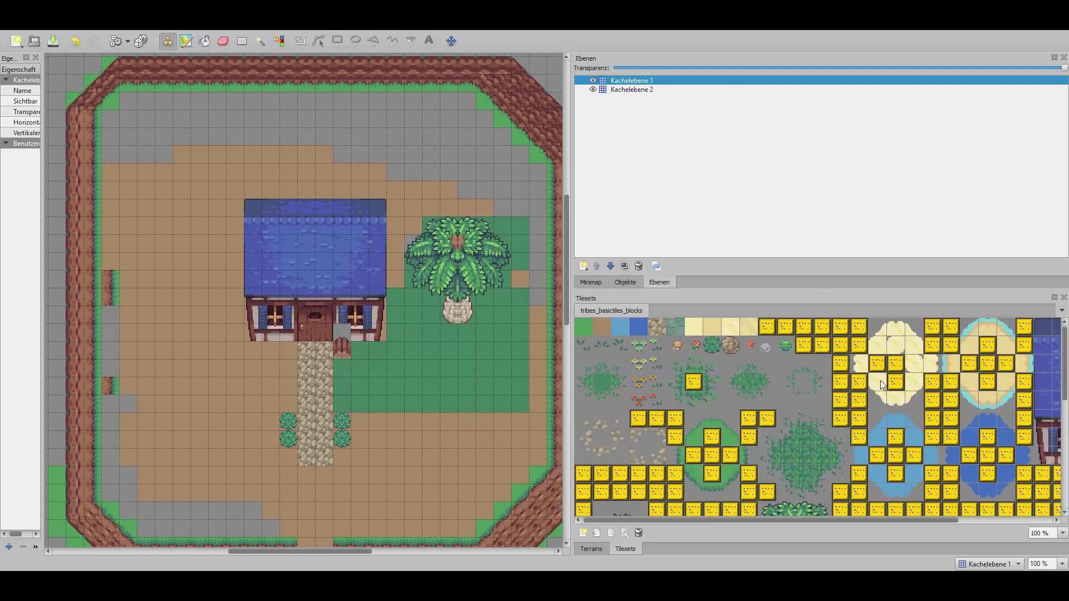
left_click_drag(723, 522, 817, 520)
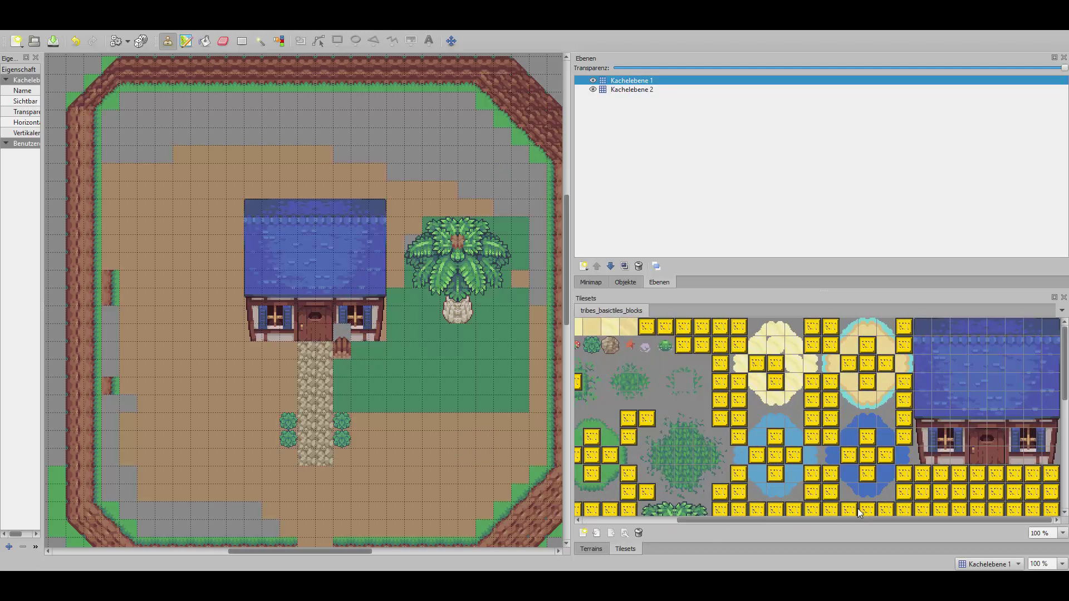
left_click(1020, 454)
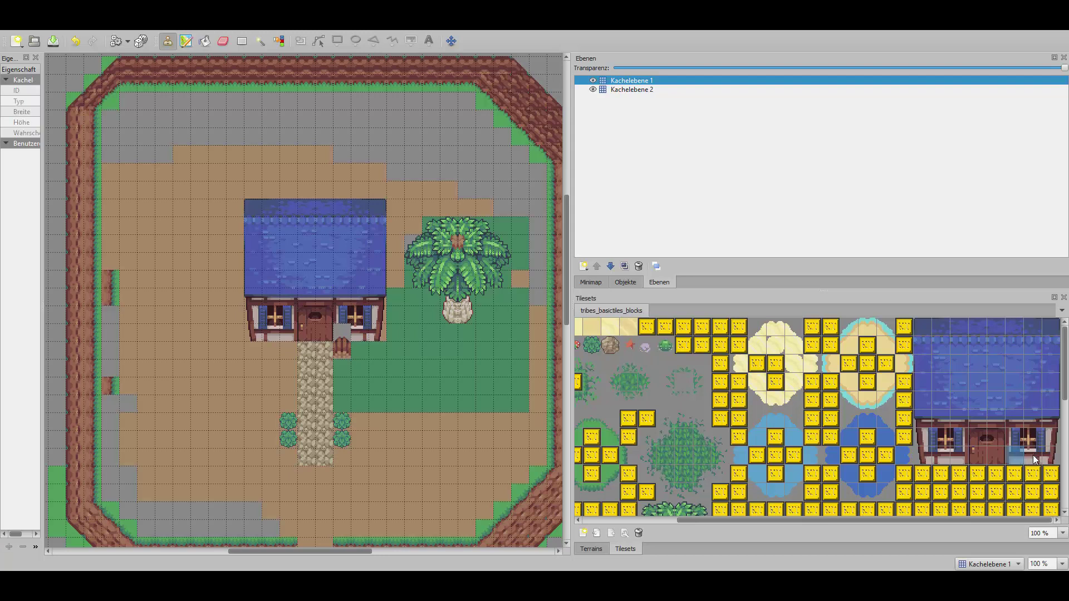
Step: Place the wooden signpost near the south opening on Kachelebene 1
left_click(626, 92)
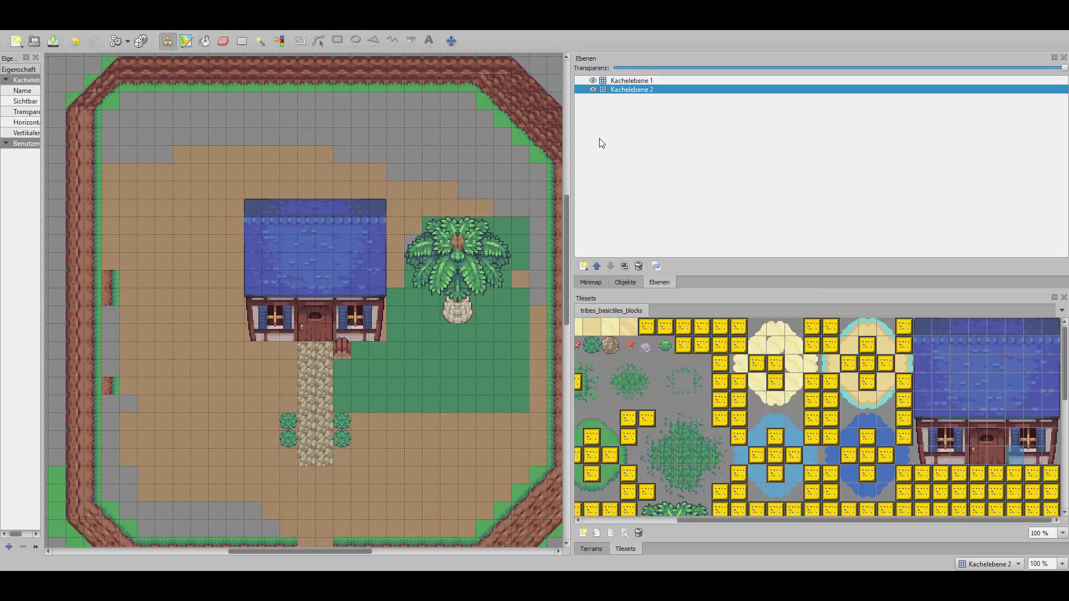
left_click(616, 82)
scroll(713, 392, "down", 3)
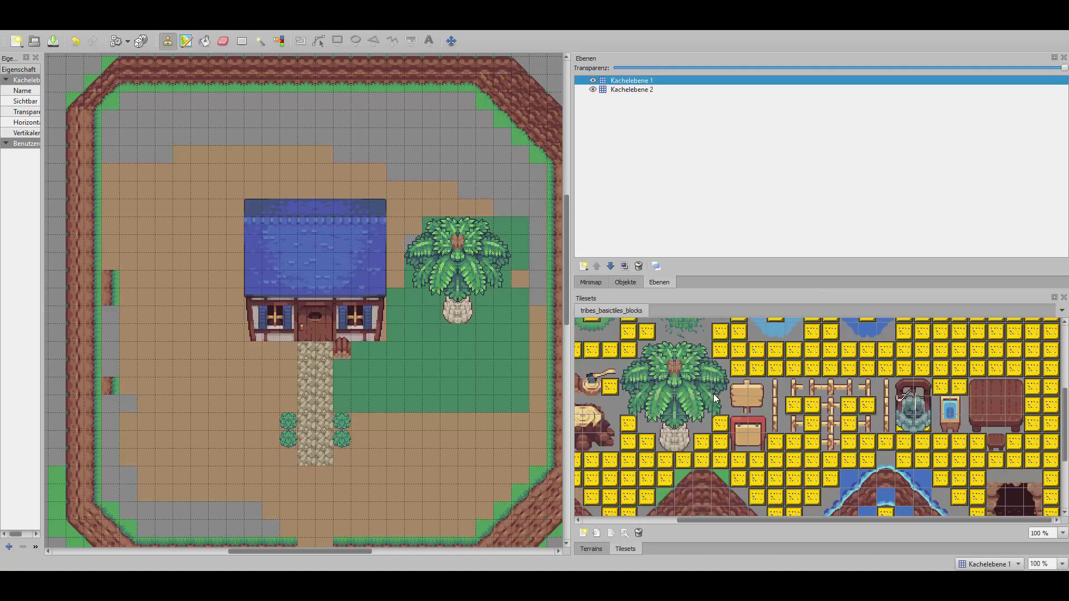
left_click(740, 409)
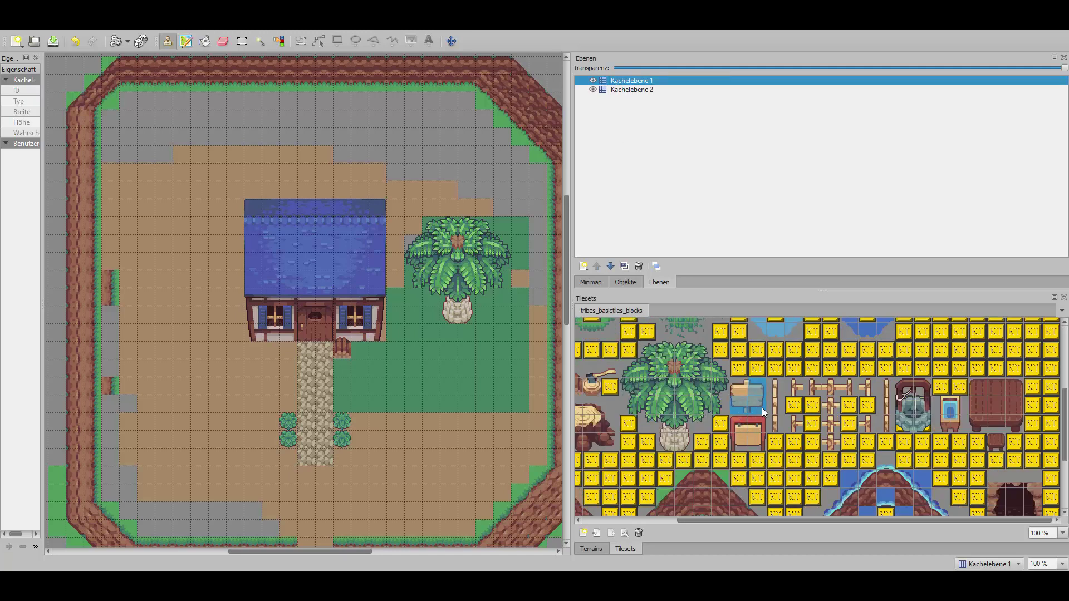
scroll(406, 389, "down", 3)
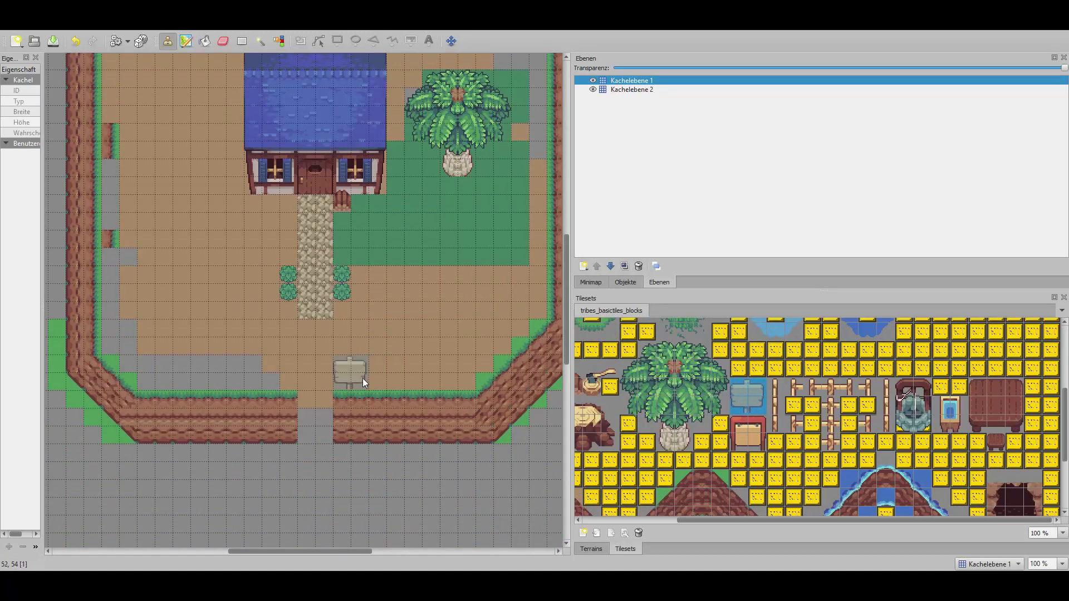
key("ctrl+Page_Down")
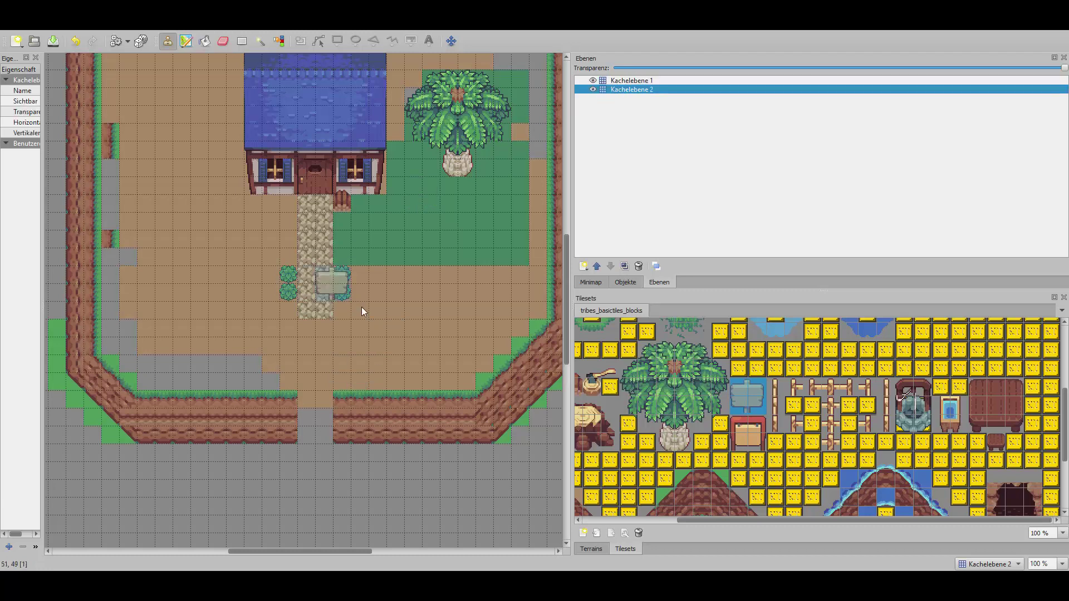
left_click(633, 81)
left_click(359, 375)
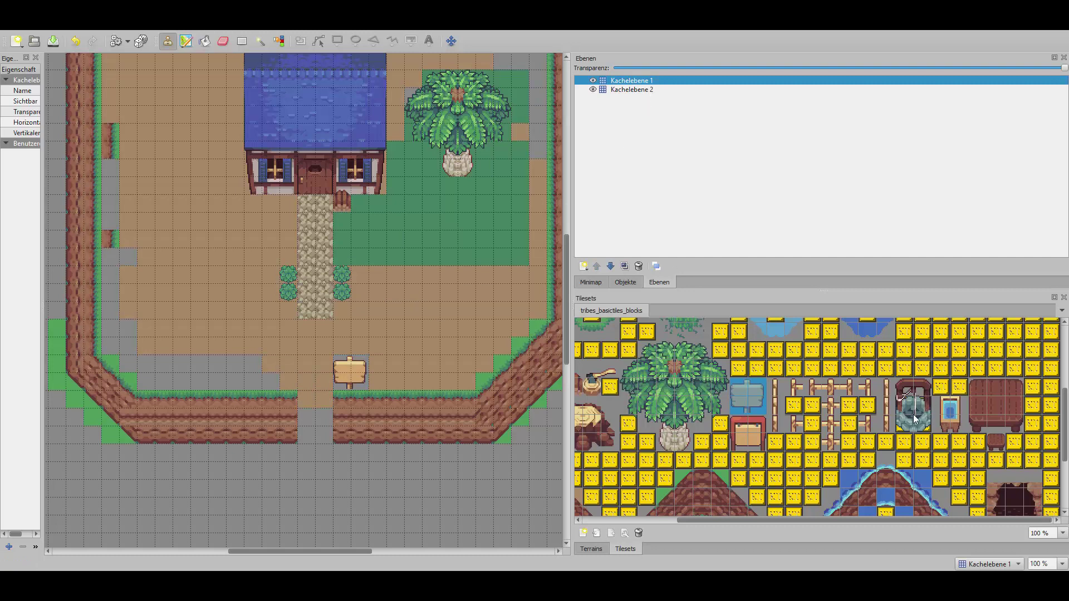
Step: Stamp a dark cave opening into the lower cliff
left_click(982, 413)
scroll(994, 429, "down", 3)
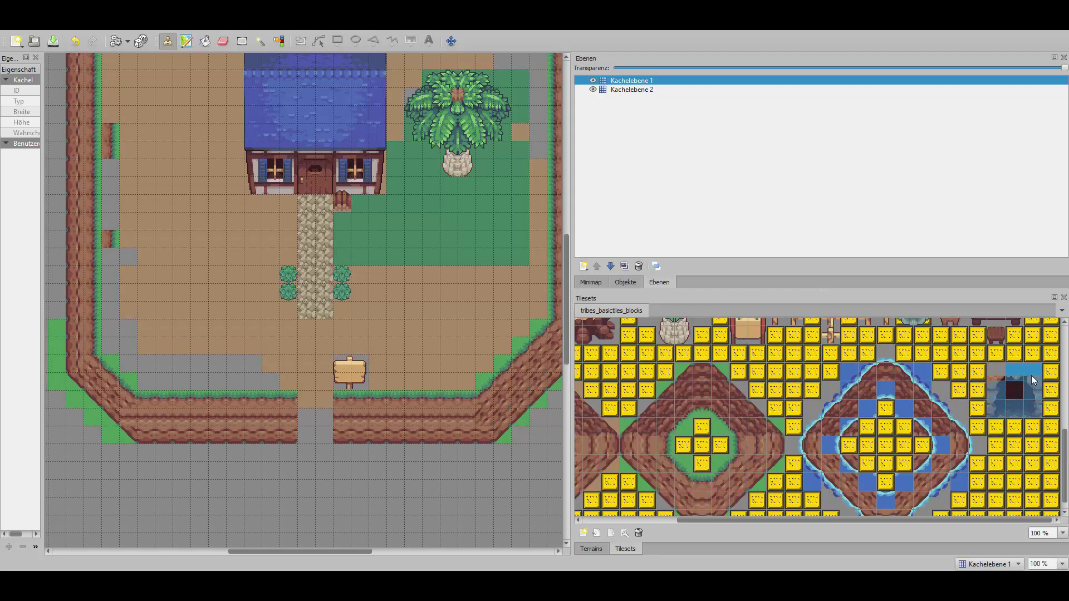
left_click(452, 418)
scroll(688, 360, "up", 5)
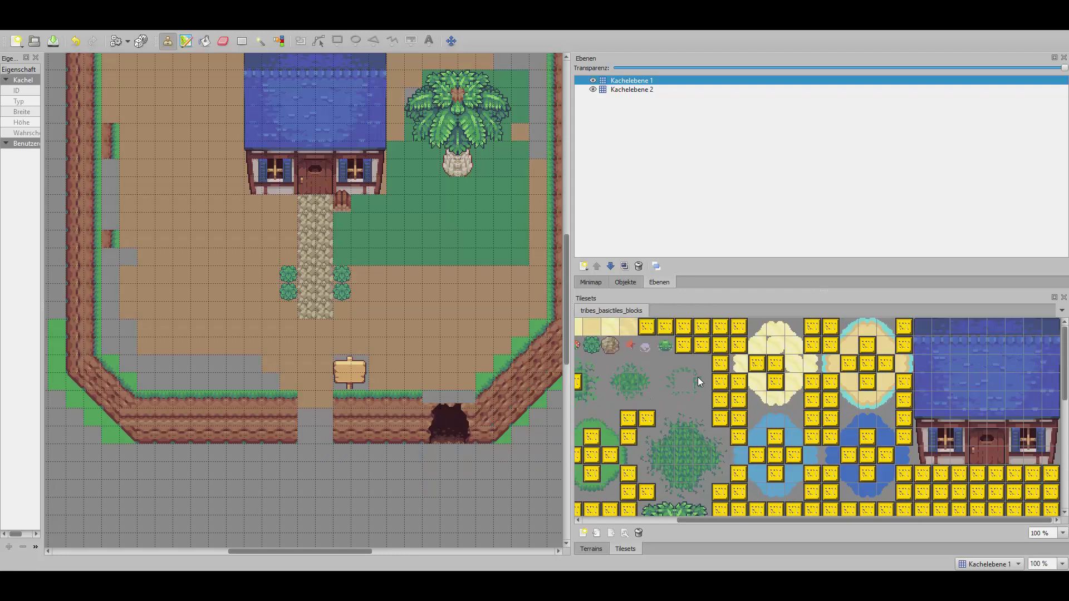
Step: Browse the tileset for stump tiles, trying dirt and bush tiles, and return to Kachelebene 1
left_click(631, 89)
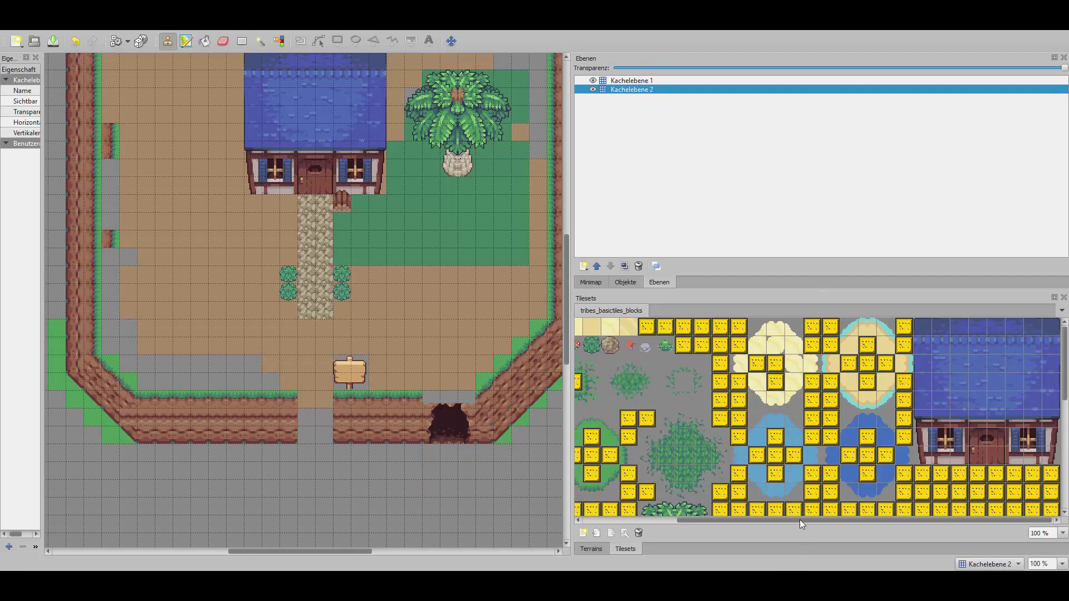
left_click_drag(799, 520, 676, 519)
scroll(649, 383, "down", 3)
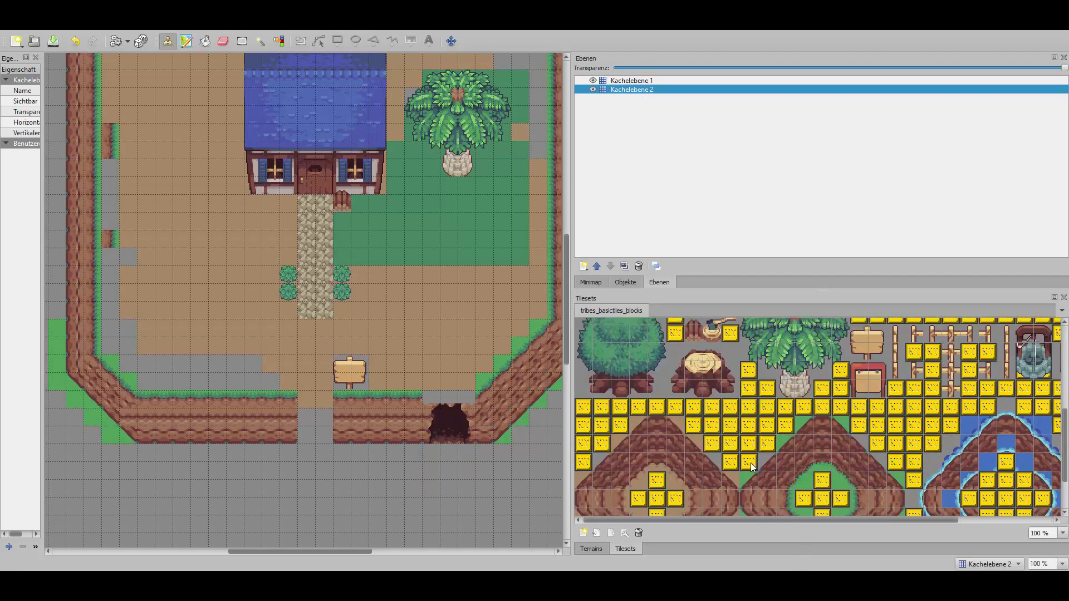
scroll(751, 465, "down", 1)
left_click(817, 476)
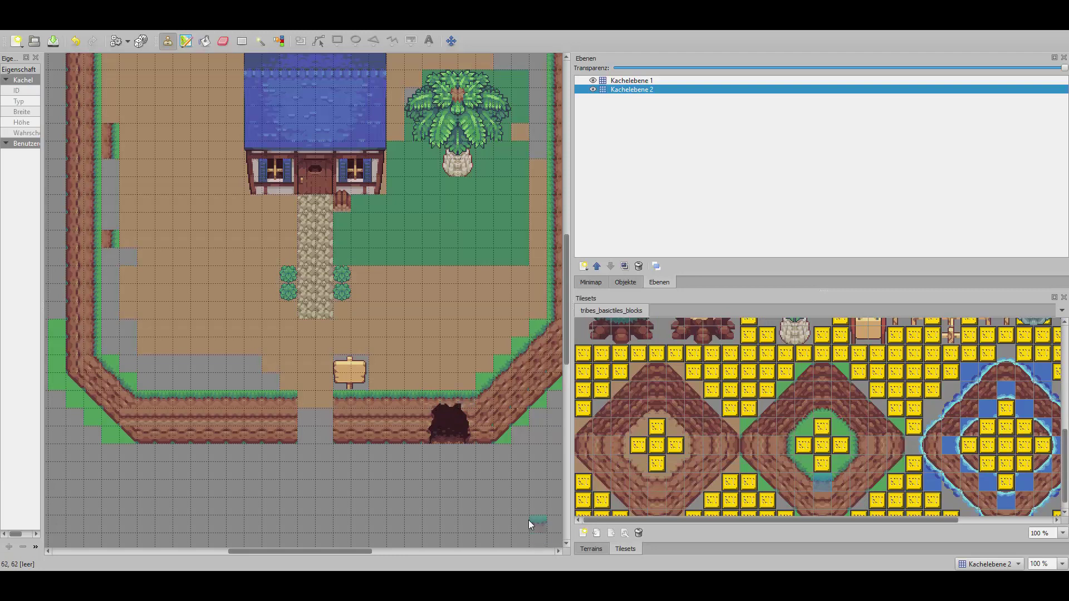
scroll(734, 433, "up", 5)
left_click(610, 328)
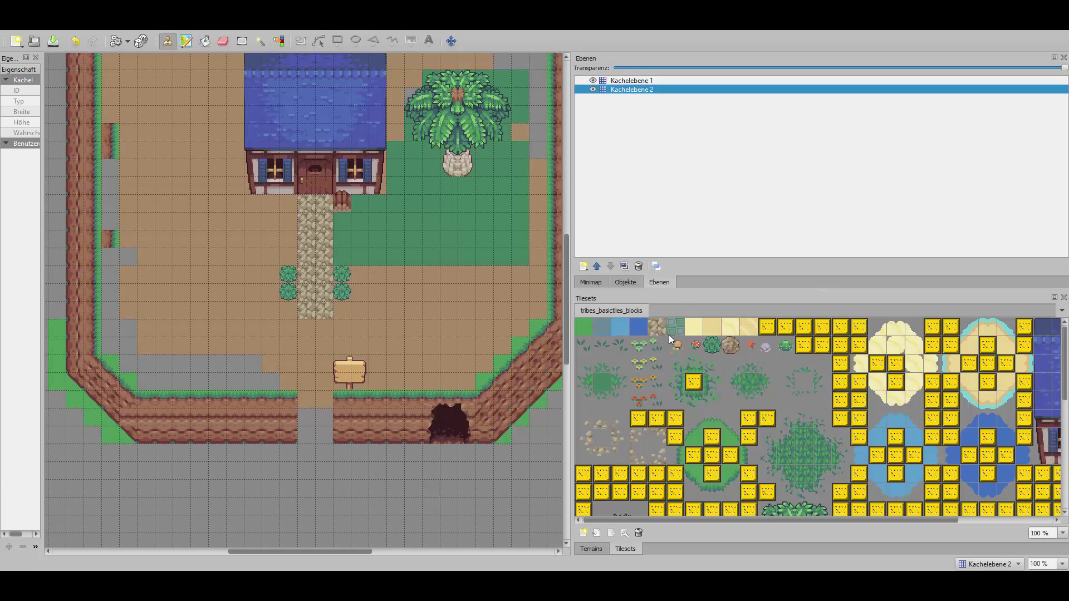
left_click(712, 345)
left_click(631, 81)
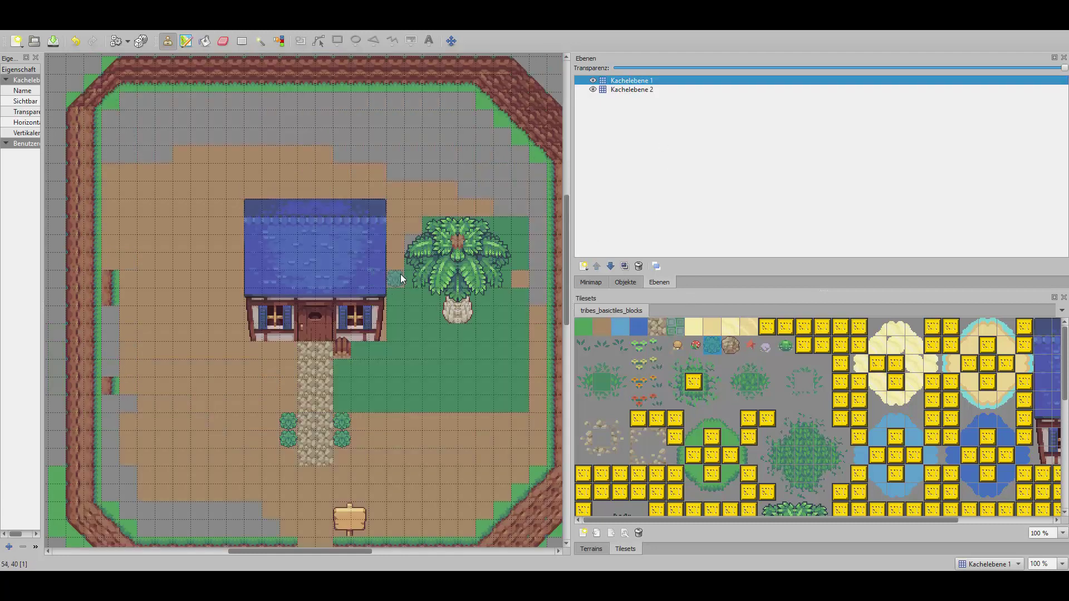
scroll(400, 274, "up", 3)
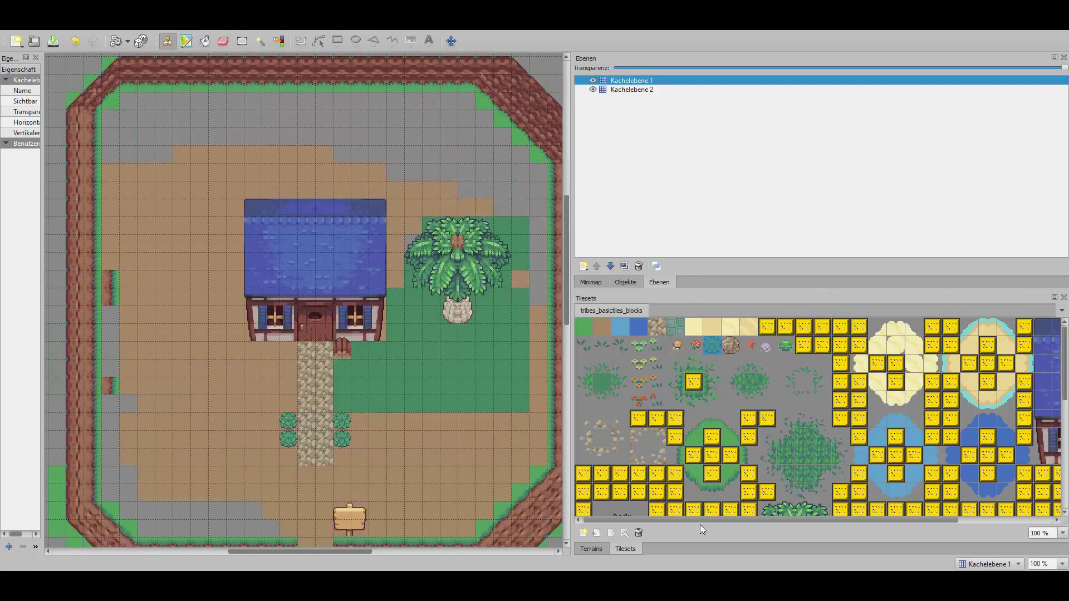
left_click_drag(701, 523, 831, 524)
scroll(877, 416, "down", 10)
scroll(877, 415, "up", 8)
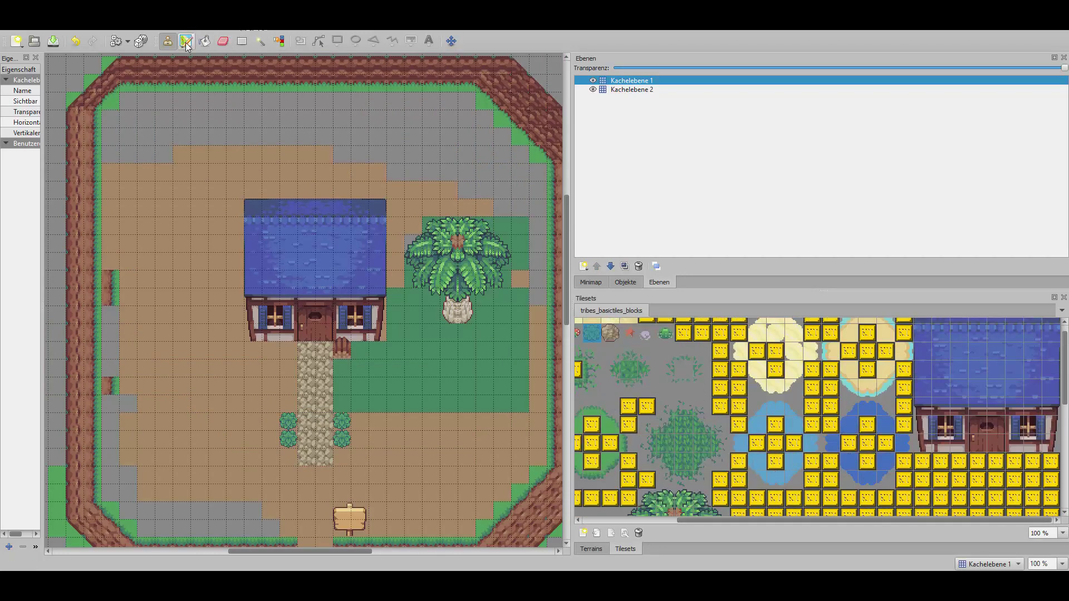
Step: Select both stacked axe-stump tiles and stamp them beside the palm tree's base
left_click(186, 44)
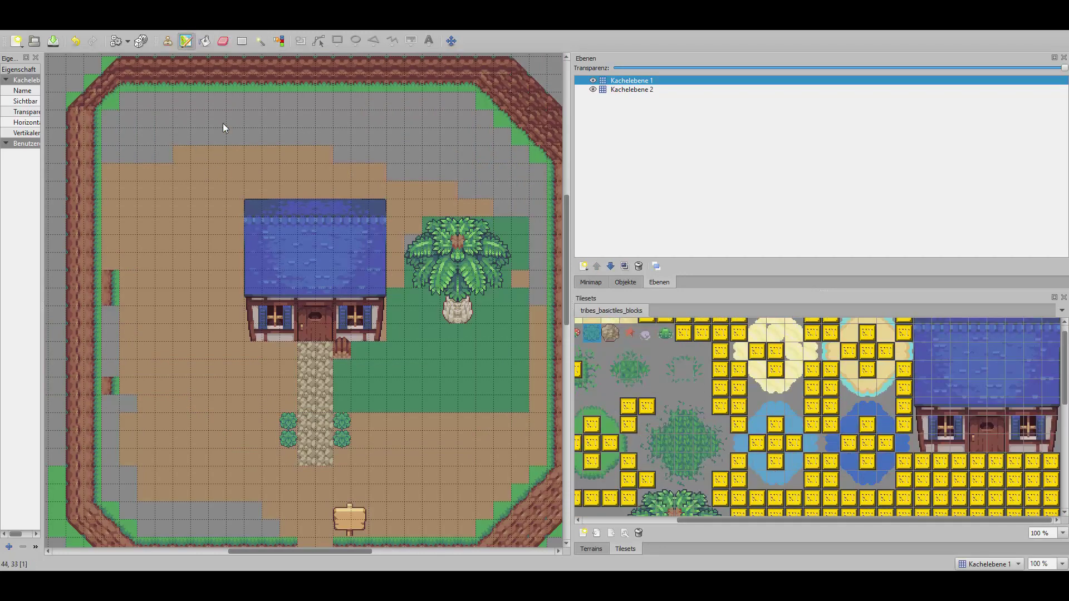
left_click(168, 43)
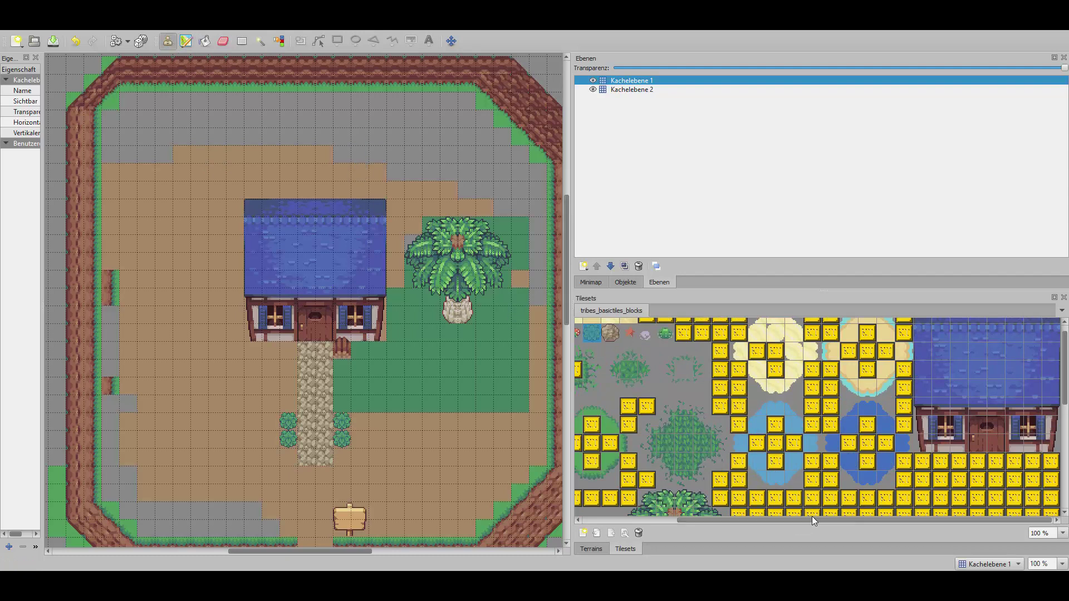
left_click_drag(812, 517, 700, 504)
scroll(807, 418, "down", 5)
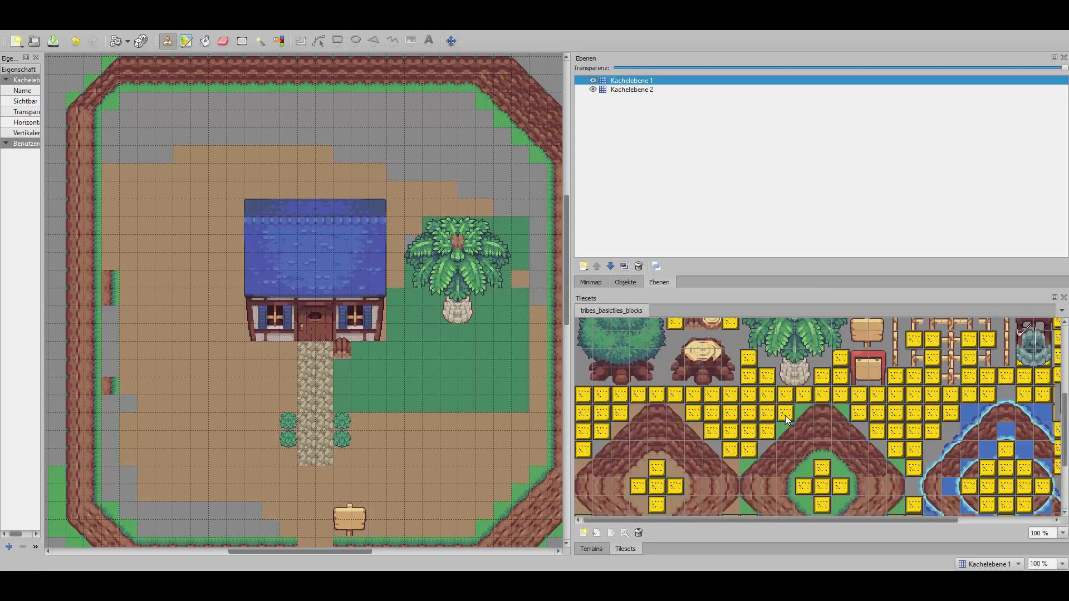
scroll(806, 415, "up", 3)
left_click(730, 410)
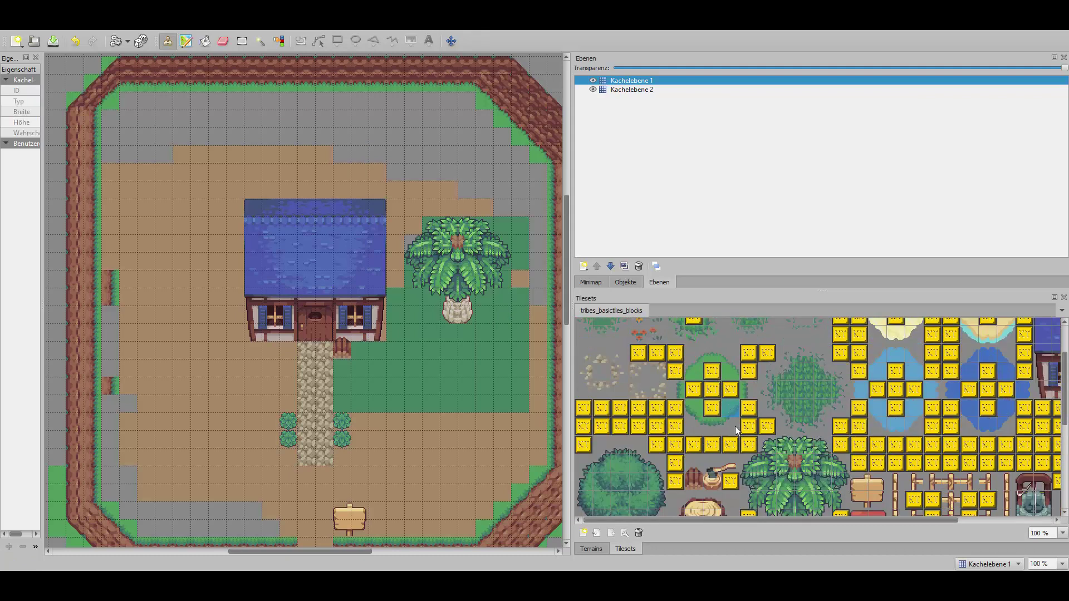
scroll(746, 440, "down", 1)
left_click_drag(714, 427, 716, 417)
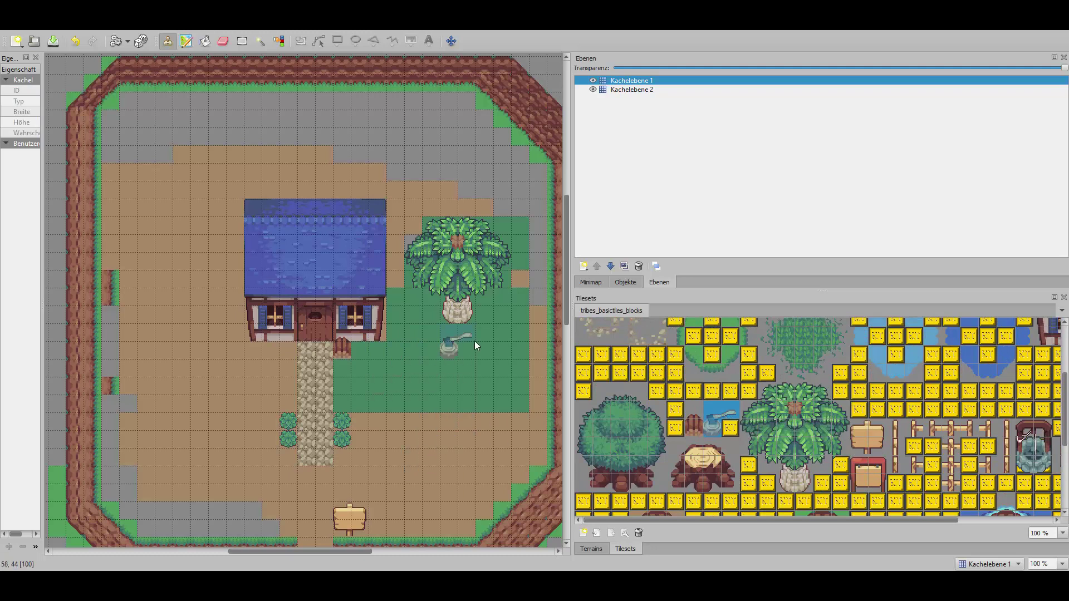
left_click(496, 331)
scroll(766, 474, "up", 2)
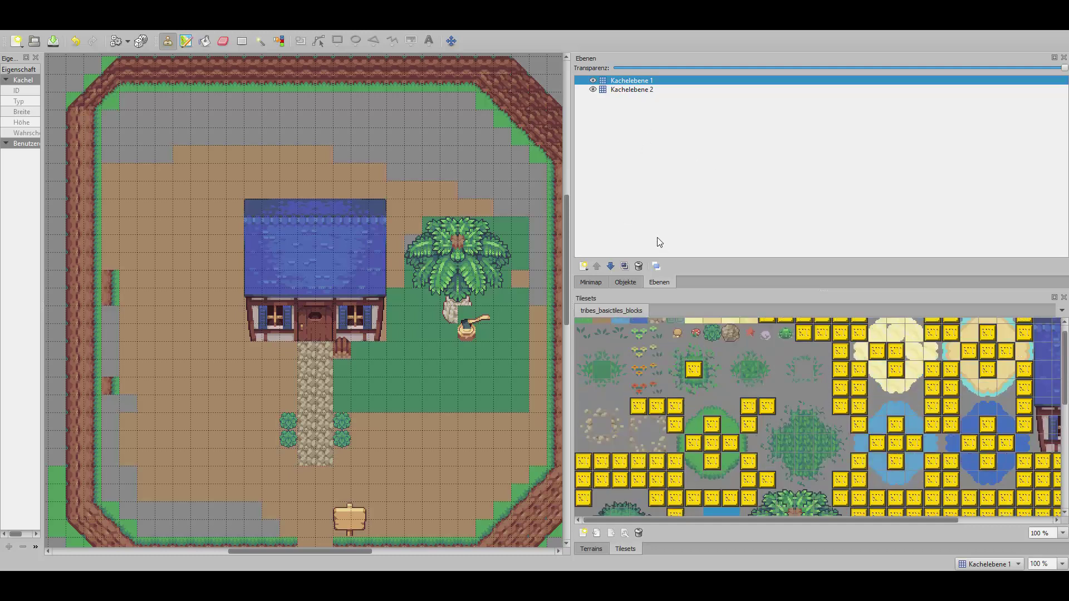